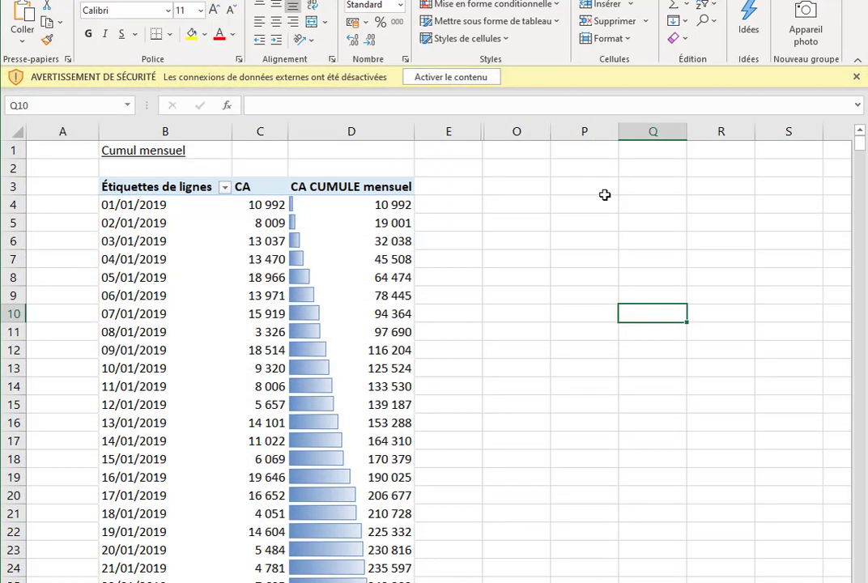
- Examine the daily CA and the monthly cumulative CA columns in the example pivot table, from January into February 2019
{"action": "left_click", "coordinate": [117, 150]}
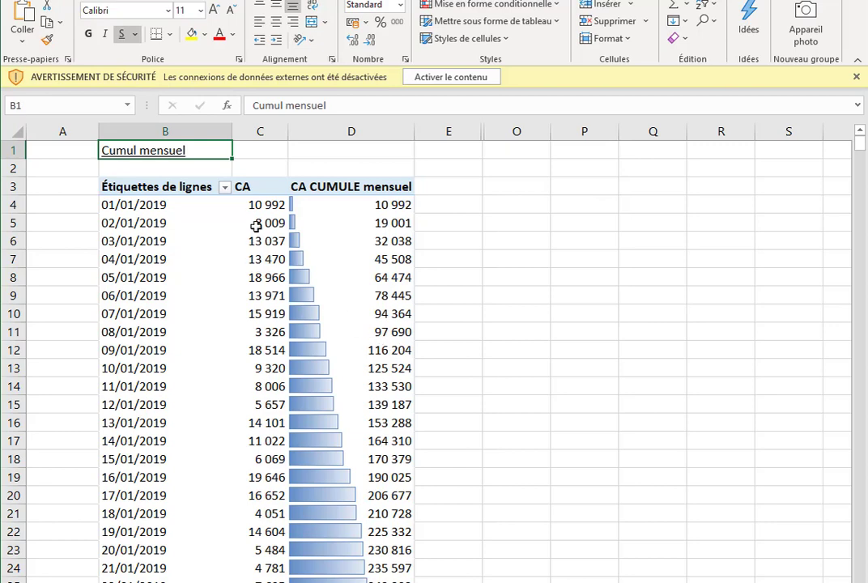
{"action": "left_click", "coordinate": [254, 203]}
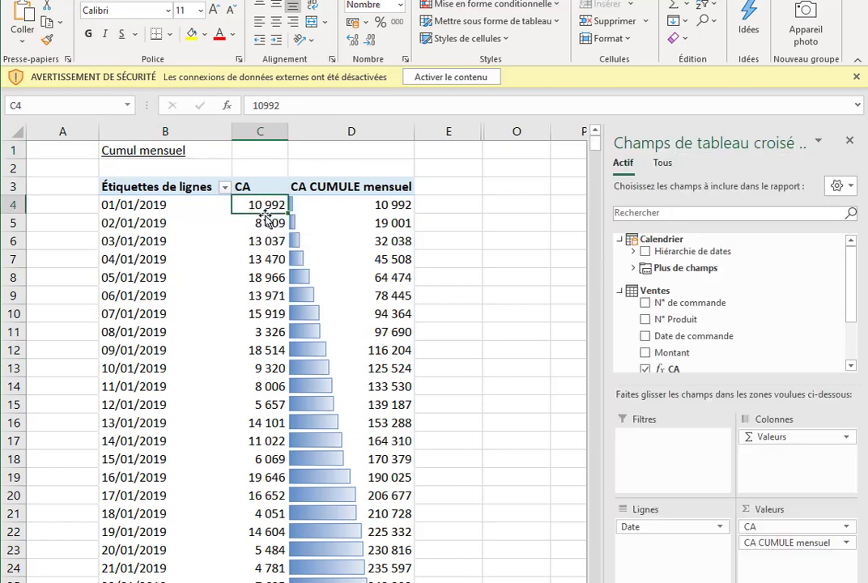
{"action": "left_click_drag", "start_coordinate": [254, 203], "coordinate": [254, 332]}
{"action": "left_click", "coordinate": [352, 204]}
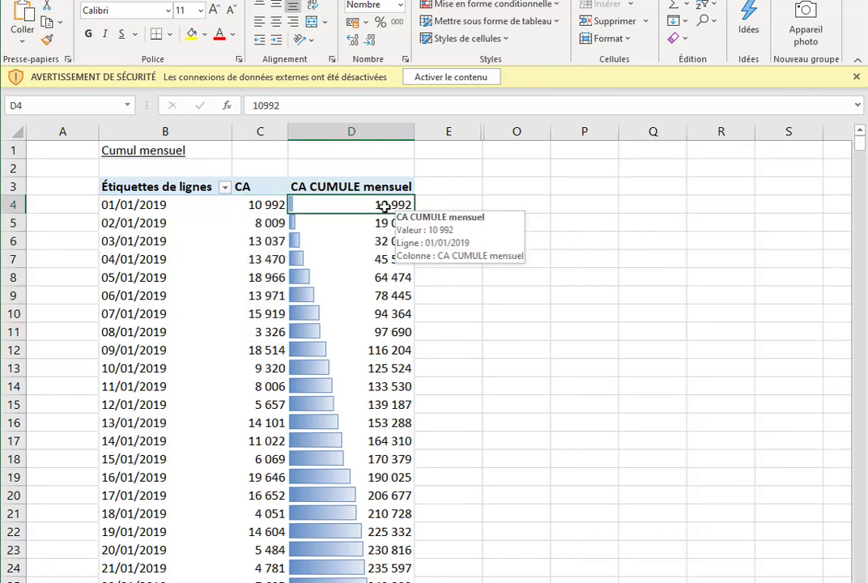
{"action": "left_click_drag", "start_coordinate": [384, 207], "coordinate": [374, 512]}
{"action": "scroll", "coordinate": [498, 427], "scroll_direction": "down", "scroll_amount": 5}
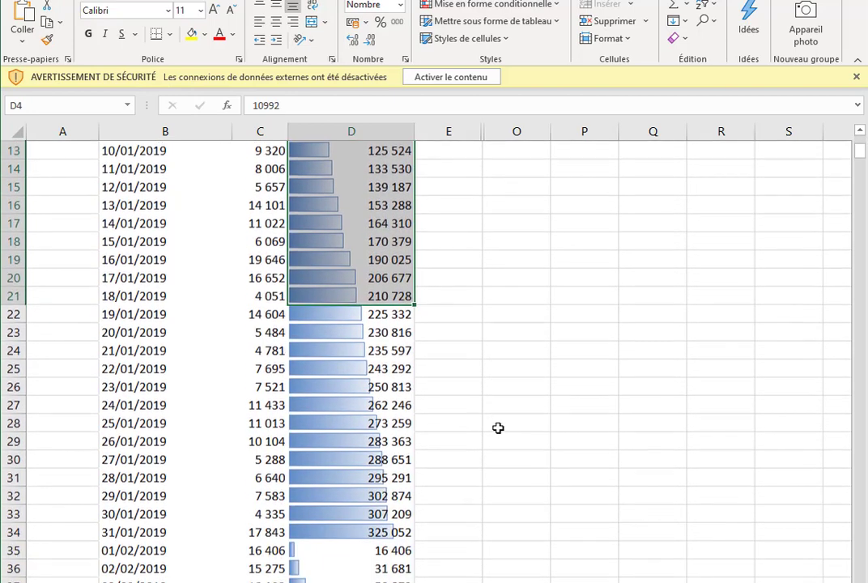
{"action": "left_click", "coordinate": [403, 480]}
{"action": "scroll", "coordinate": [562, 375], "scroll_direction": "down", "scroll_amount": 3}
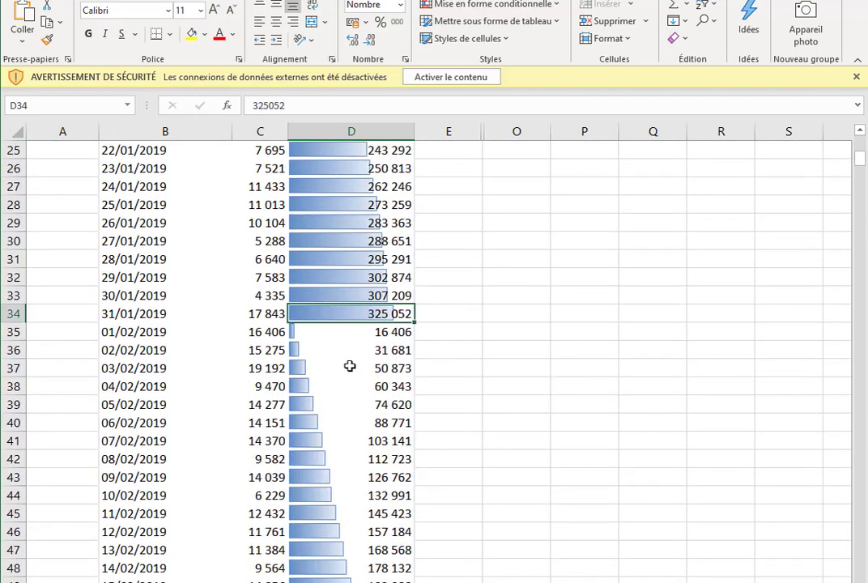
{"action": "left_click_drag", "start_coordinate": [348, 336], "coordinate": [343, 459]}
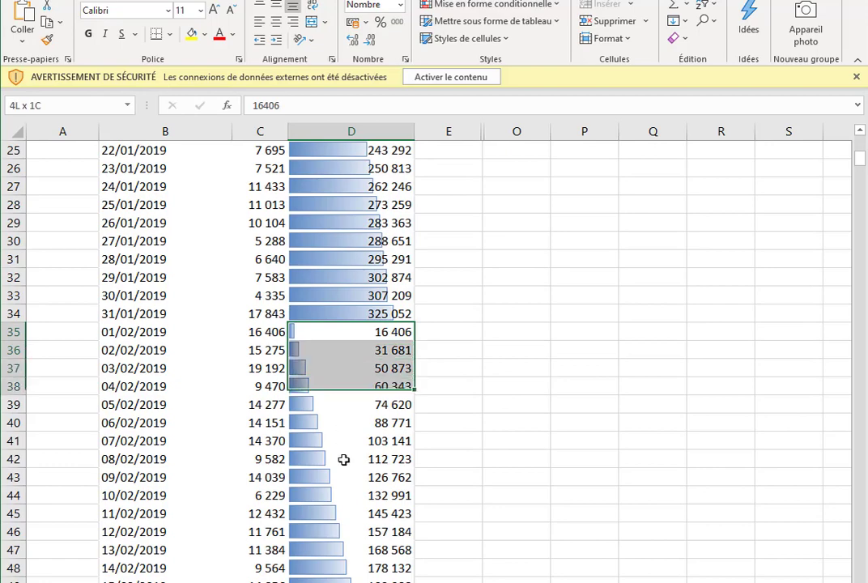
{"action": "left_click_drag", "start_coordinate": [343, 459], "coordinate": [349, 517]}
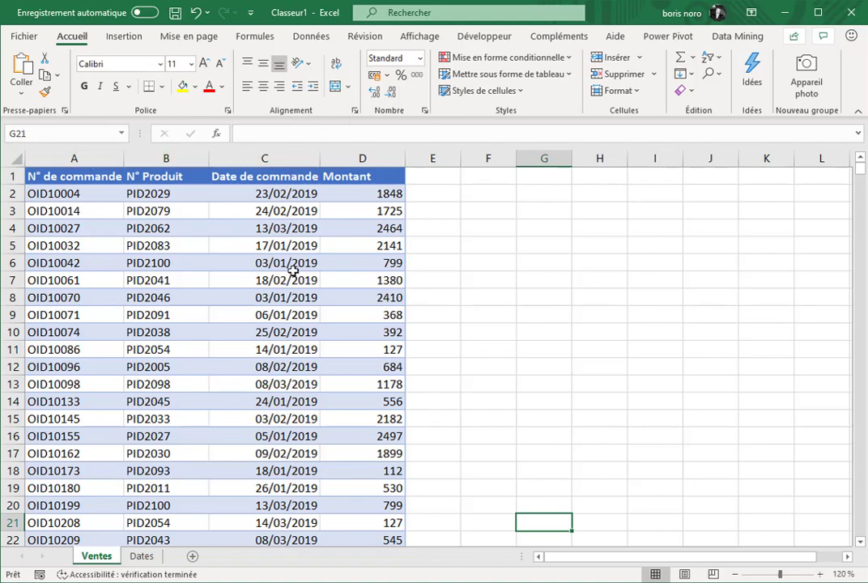
- Review the Dates sheet, and add the sales table on the Ventes sheet to the Power Pivot data model
{"action": "left_click", "coordinate": [144, 557]}
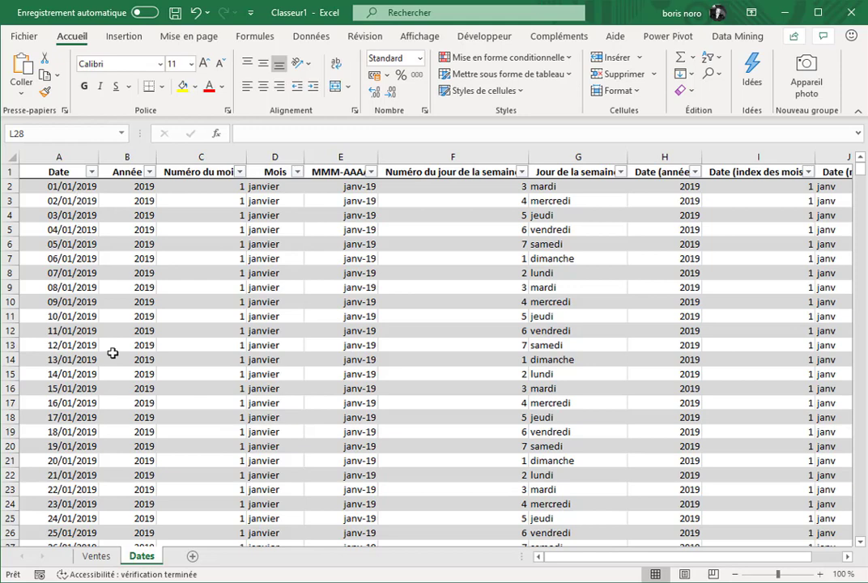
{"action": "left_click", "coordinate": [106, 556]}
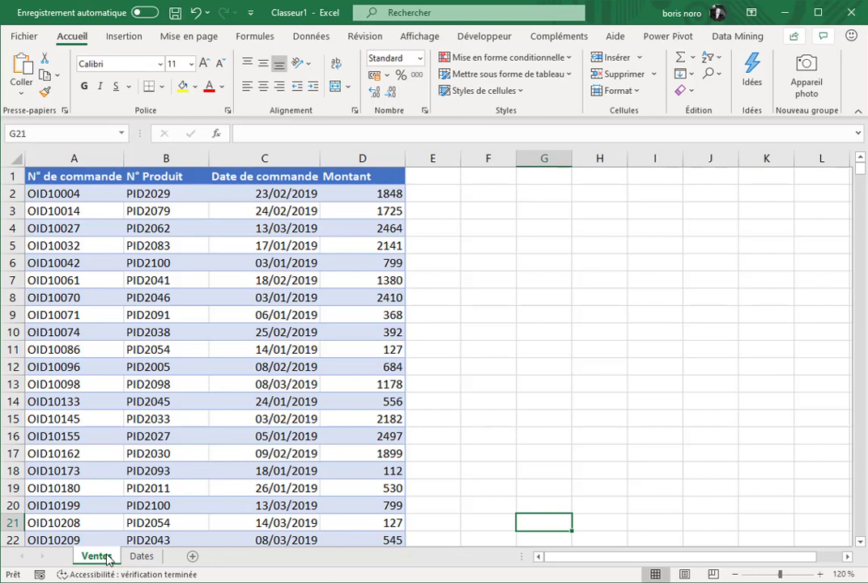
{"action": "left_click", "coordinate": [54, 210]}
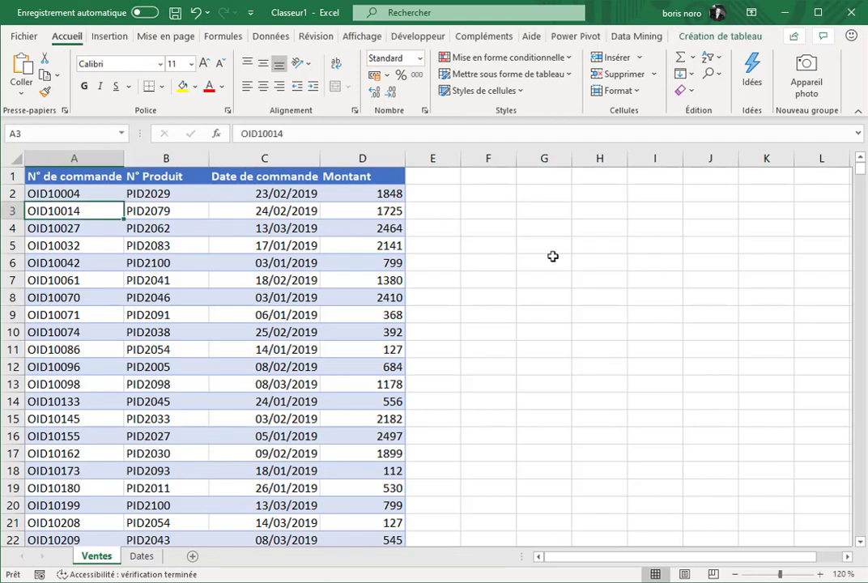
{"action": "left_click", "coordinate": [576, 37]}
{"action": "left_click", "coordinate": [247, 74]}
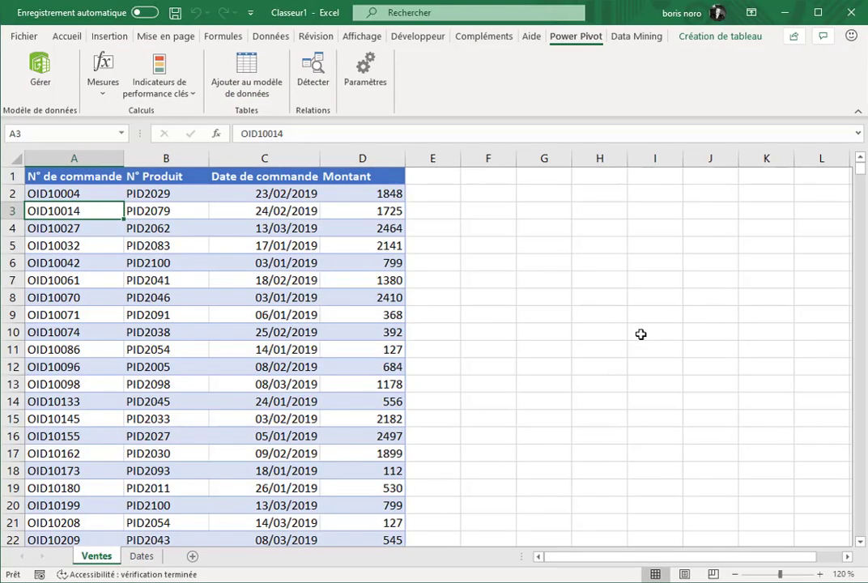
- Add the calendar table on the Dates sheet to the Power Pivot data model
{"action": "left_click", "coordinate": [141, 556]}
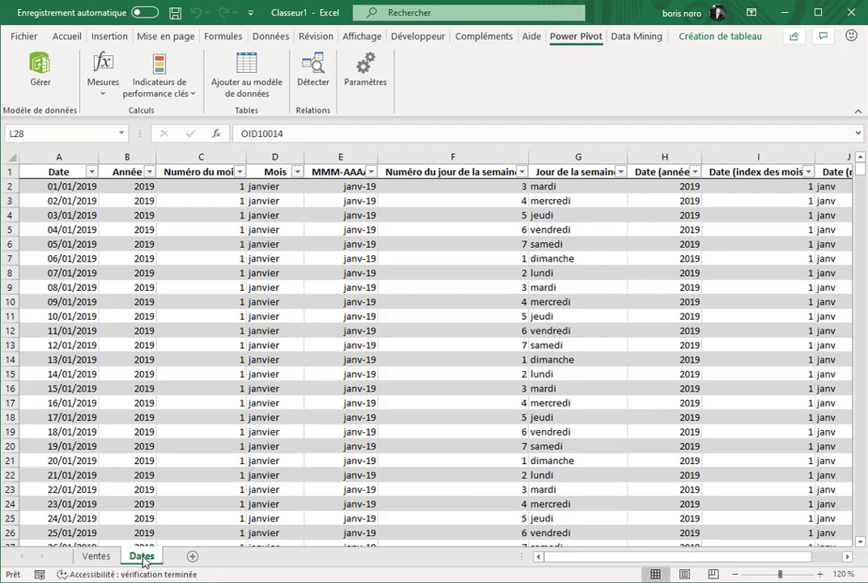
{"action": "left_click", "coordinate": [77, 214]}
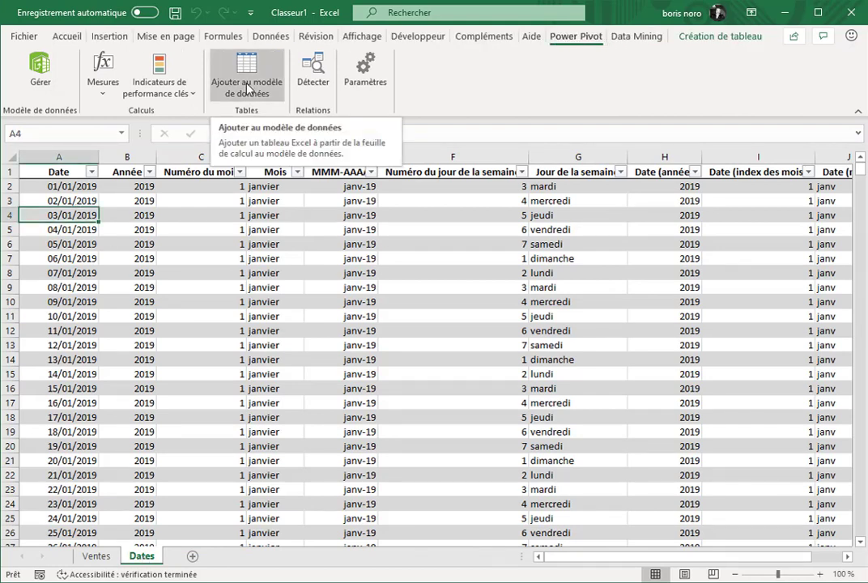
{"action": "left_click", "coordinate": [248, 88]}
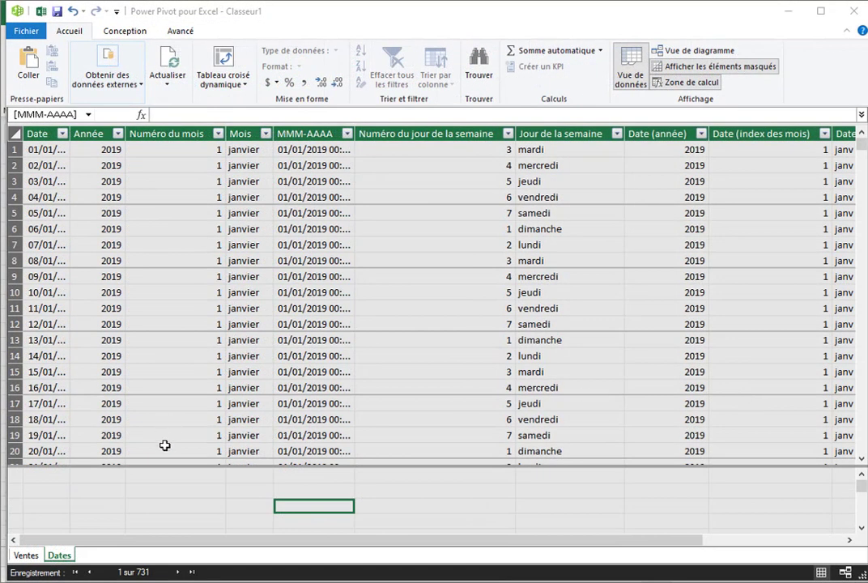
- In the model's diagram view, move the Ventes table closer to Dates and relate Date in Dates to Date de commande in Ventes
{"action": "left_click", "coordinate": [26, 554]}
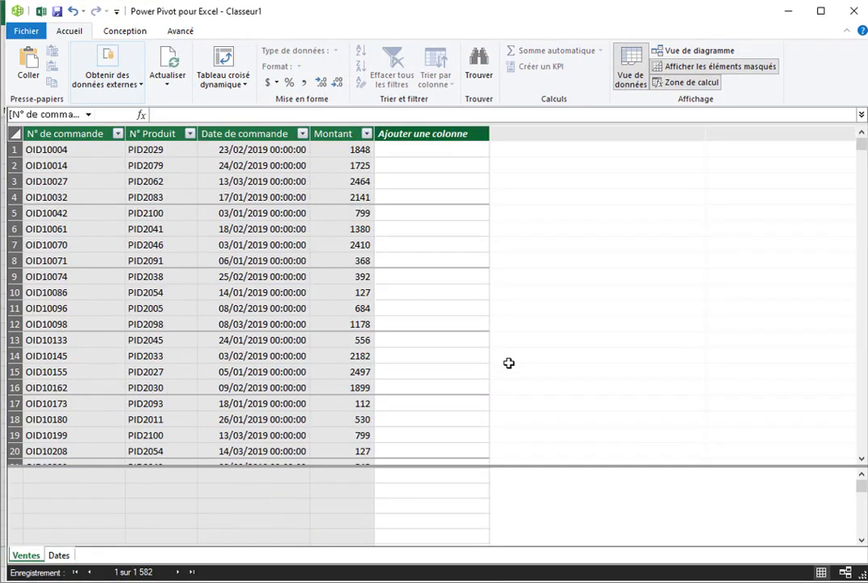
{"action": "left_click", "coordinate": [693, 52]}
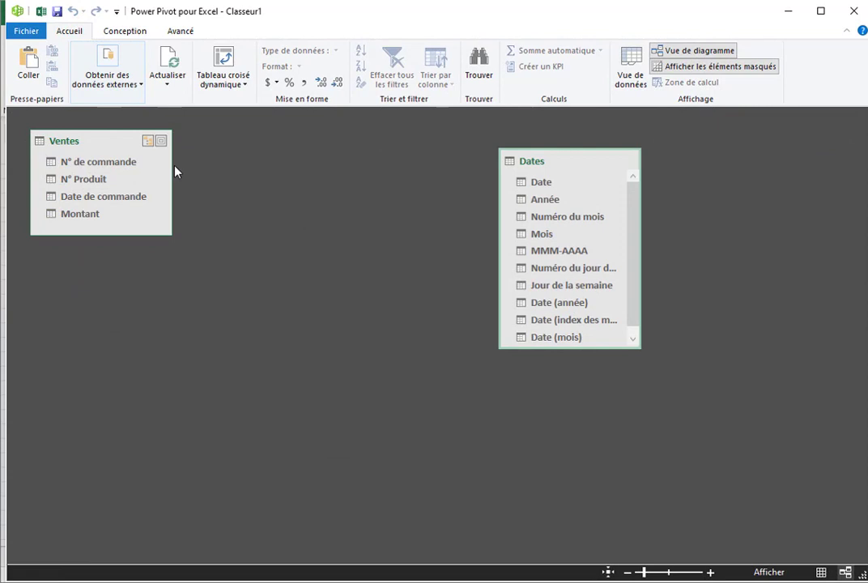
{"action": "left_click_drag", "start_coordinate": [116, 153], "coordinate": [316, 177]}
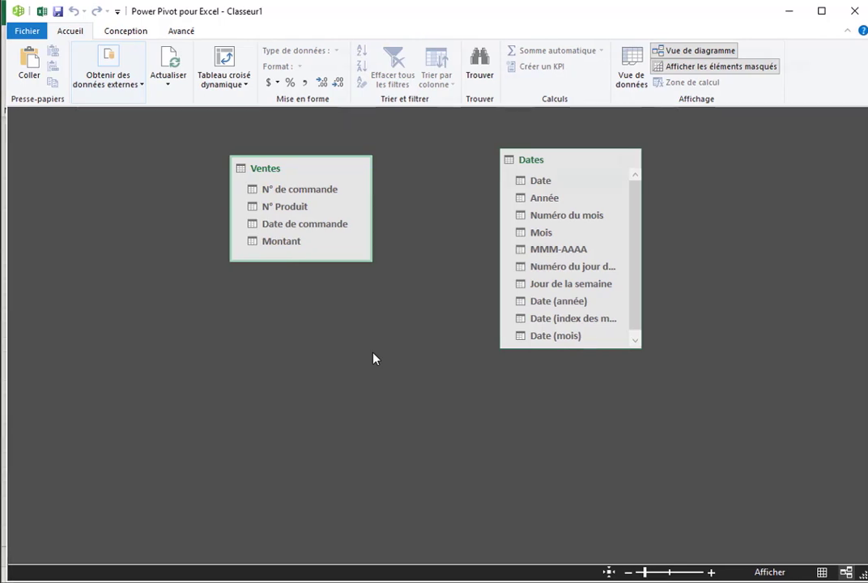
{"action": "left_click", "coordinate": [543, 182]}
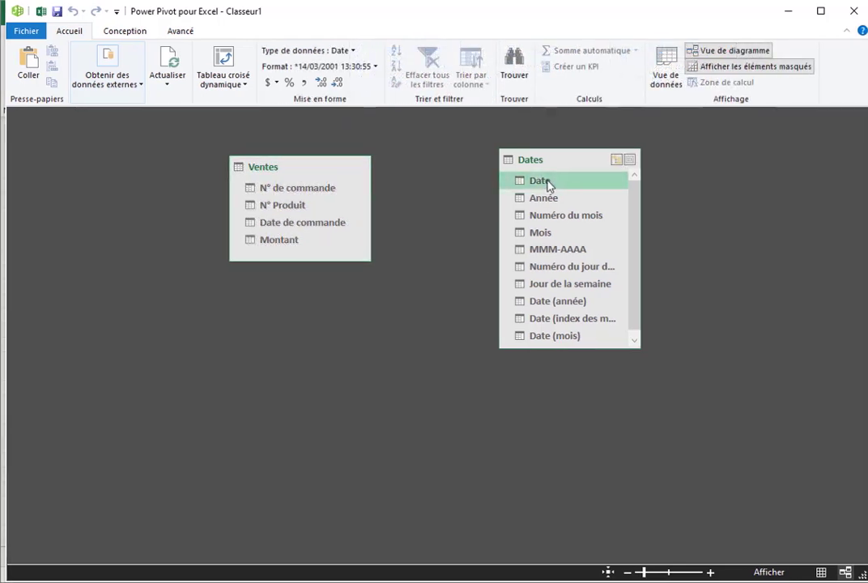
{"action": "left_click_drag", "start_coordinate": [549, 185], "coordinate": [341, 224]}
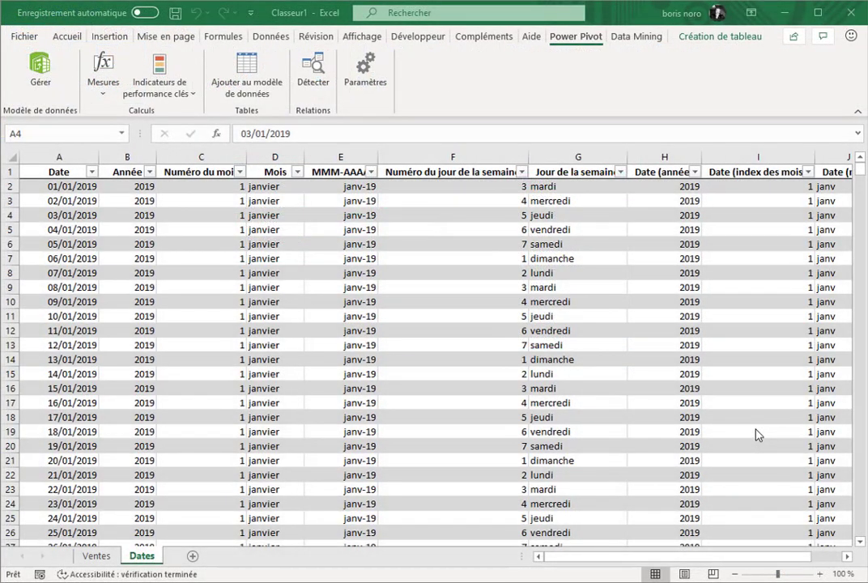
- Insert a pivot table based on the workbook's data model in a new worksheet, with the Date field of Dates as rows
{"action": "left_click", "coordinate": [109, 36]}
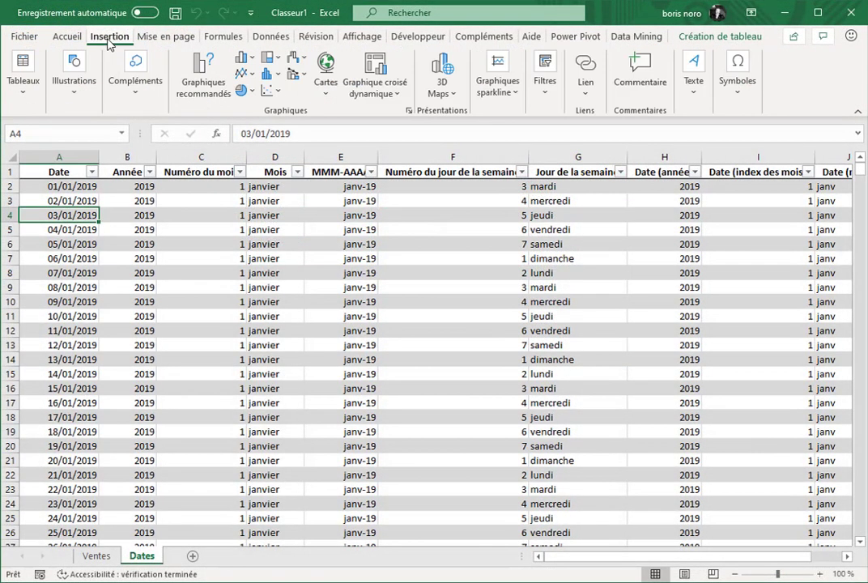
{"action": "left_click", "coordinate": [29, 98]}
{"action": "left_click", "coordinate": [26, 138]}
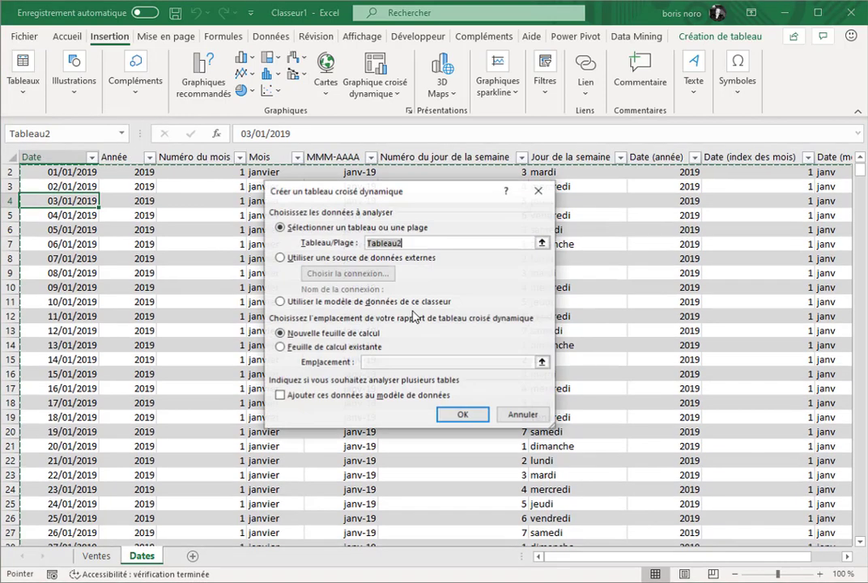
{"action": "left_click", "coordinate": [478, 419]}
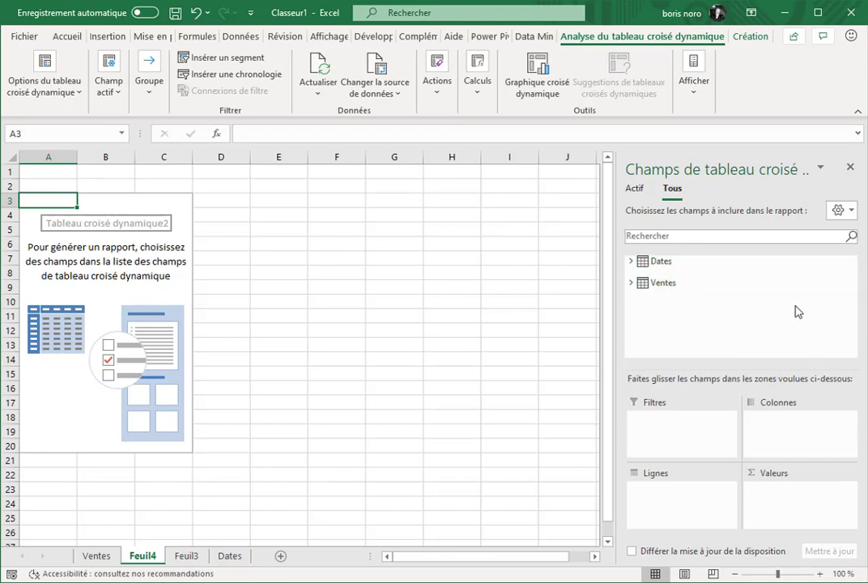
{"action": "left_click", "coordinate": [631, 262]}
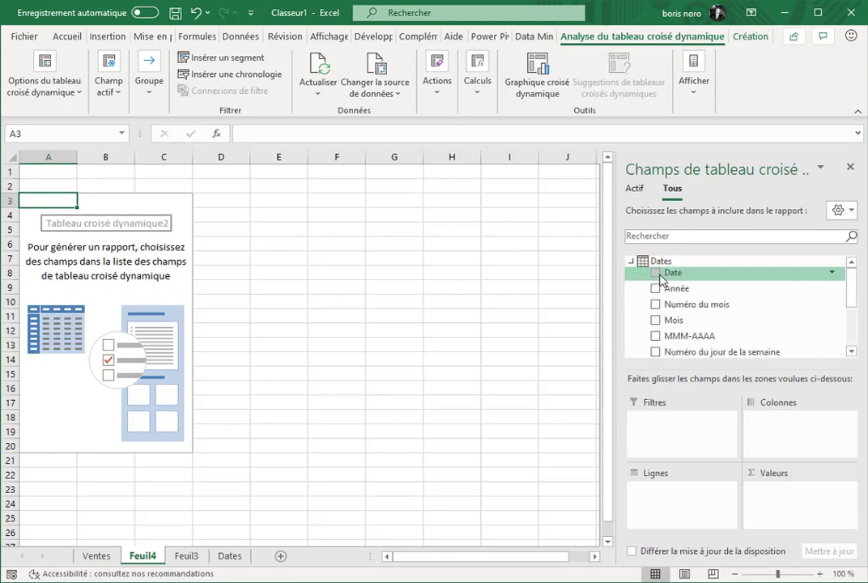
{"action": "left_click_drag", "start_coordinate": [653, 324], "coordinate": [690, 499]}
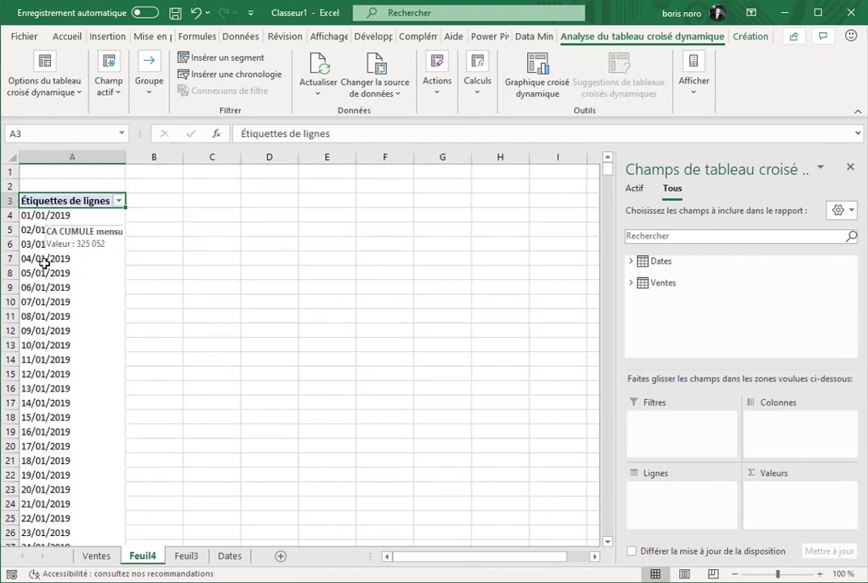
- Create a new measure named CA in the Ventes table with the formula =SUM(Ventes[Montant])
{"action": "left_click", "coordinate": [631, 285]}
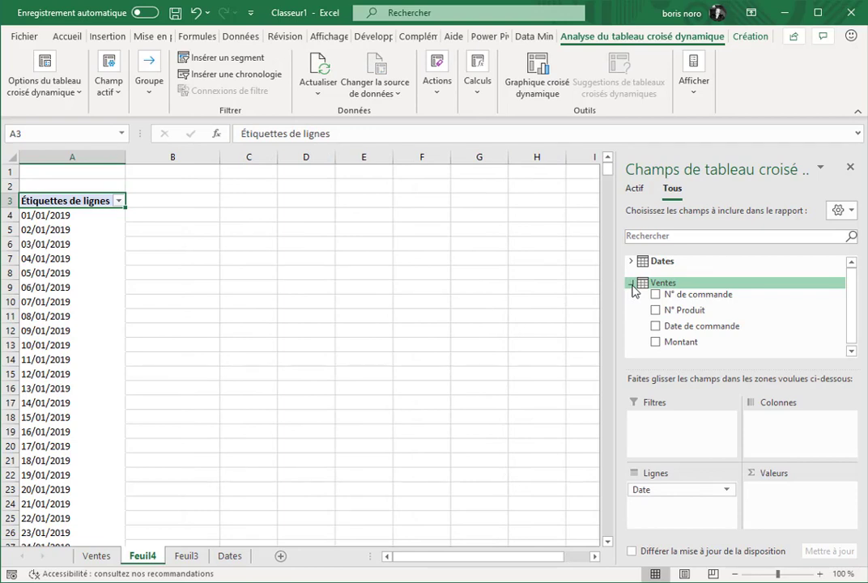
{"action": "left_click", "coordinate": [484, 40]}
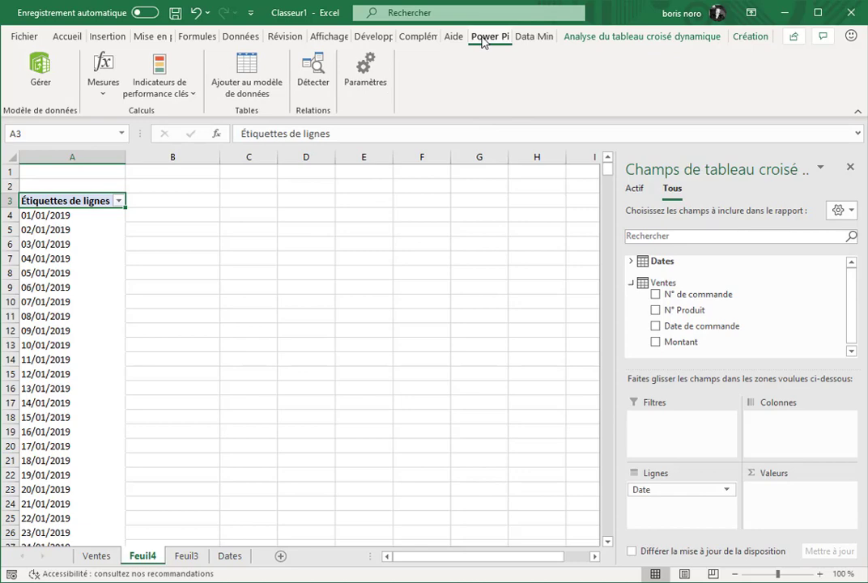
{"action": "left_click", "coordinate": [101, 94]}
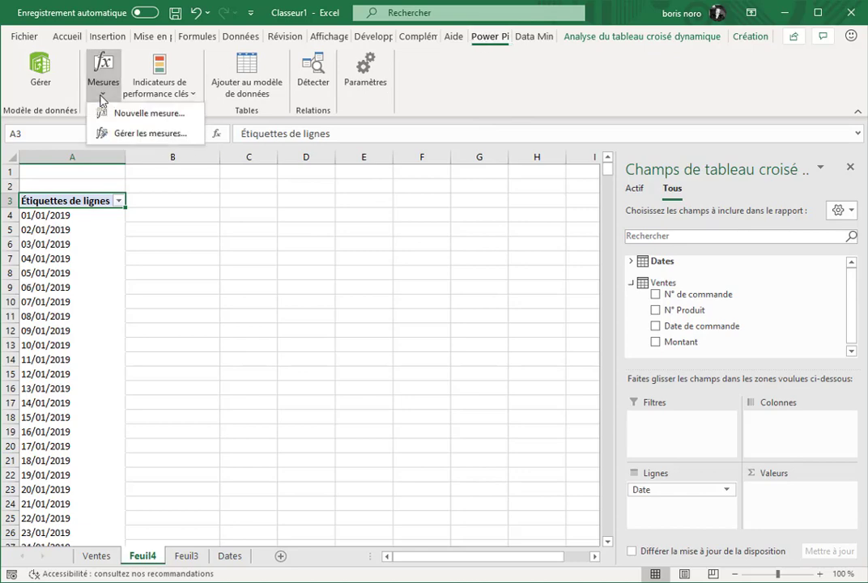
{"action": "left_click", "coordinate": [123, 113]}
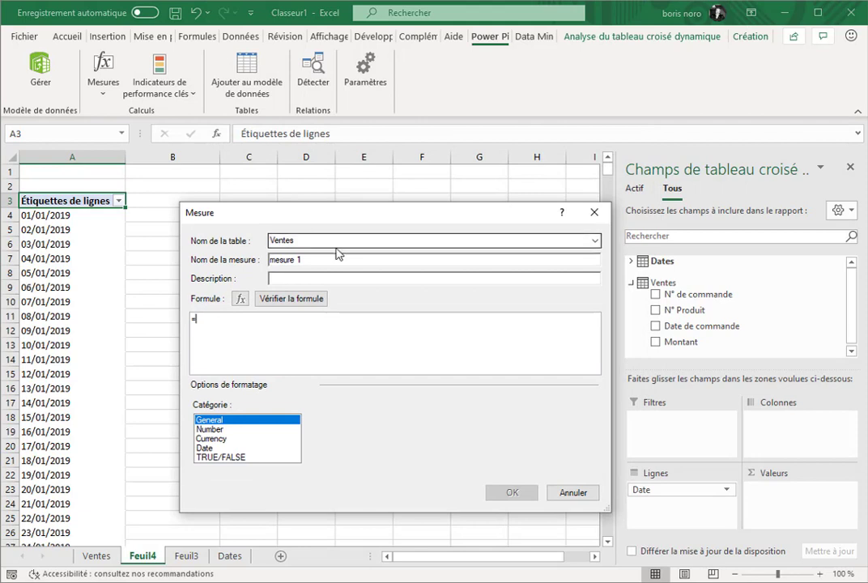
{"action": "left_click", "coordinate": [380, 260]}
{"action": "key", "text": "ctrl+a"}
{"action": "key", "text": "BackSpace"}
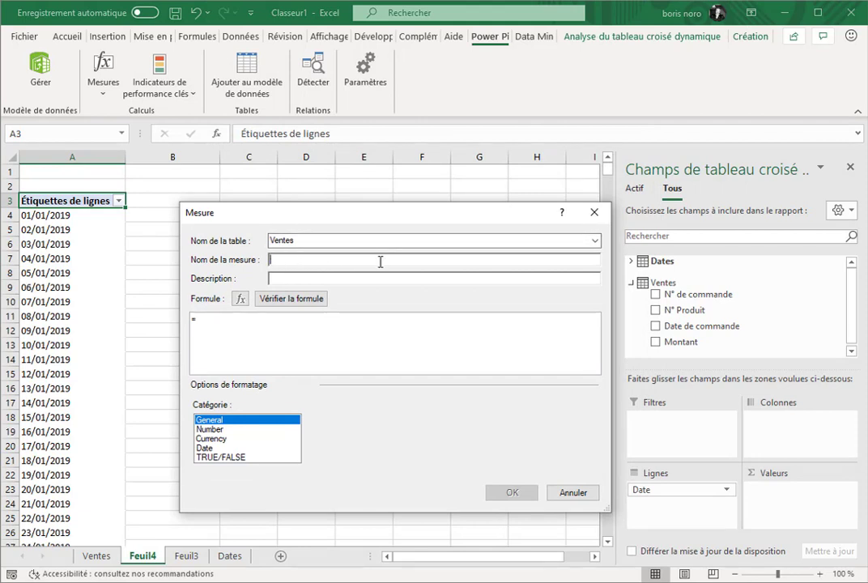
{"action": "type", "text": "CA"}
{"action": "type", "text": "SUM("}
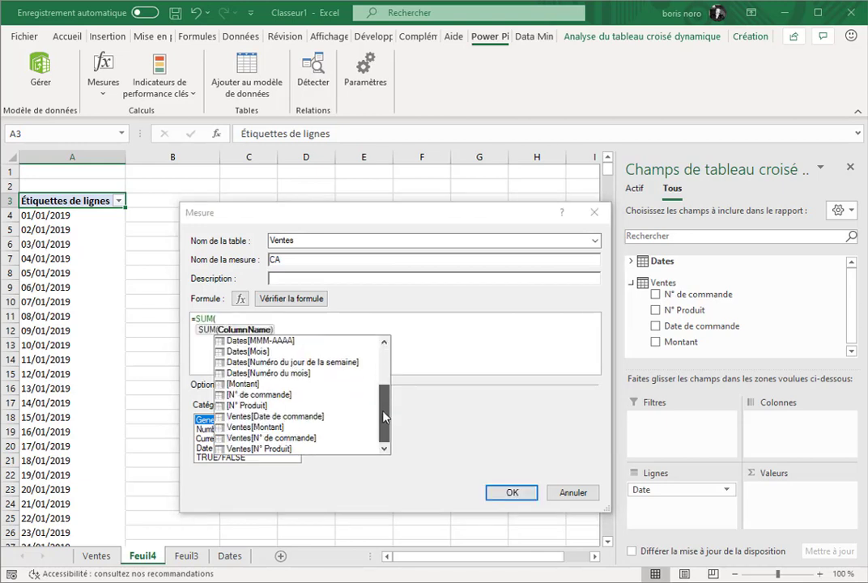
{"action": "double_click", "coordinate": [262, 427]}
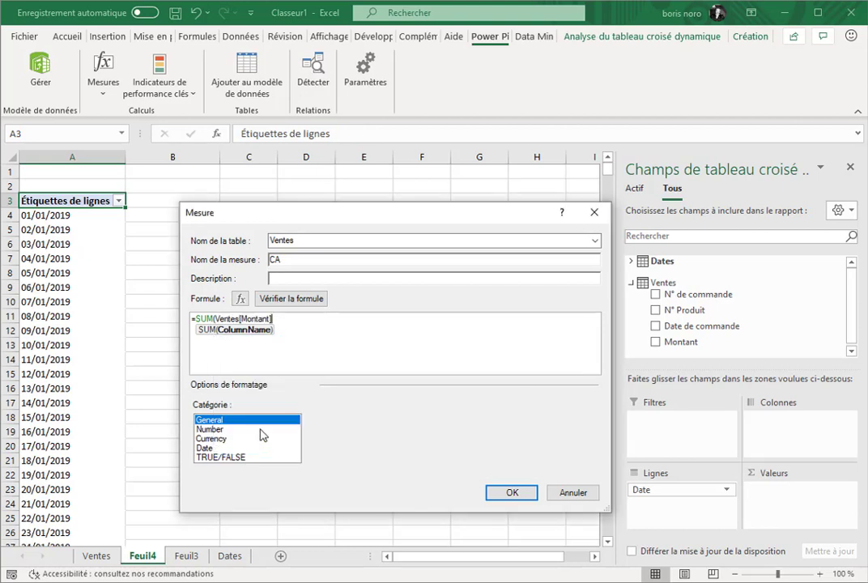
{"action": "type", "text": ")"}
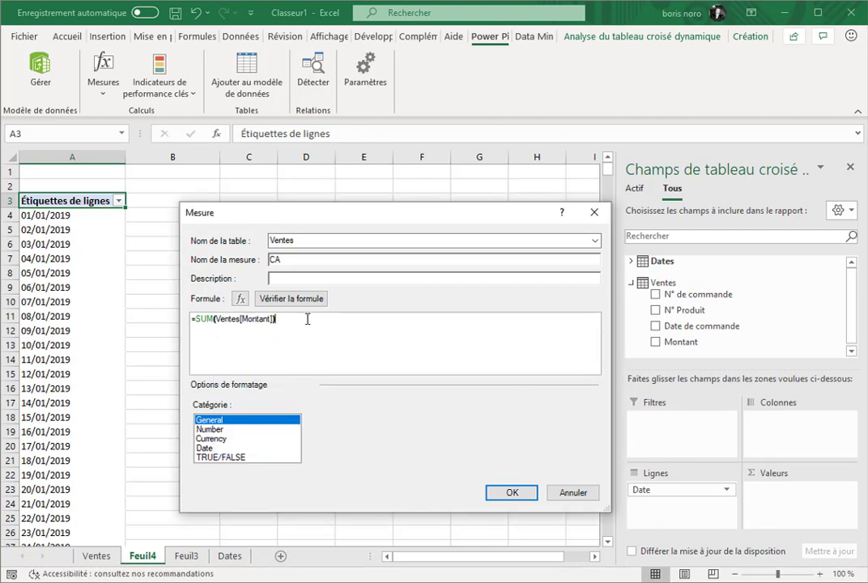
- Format the CA measure as a decimal number with 0 decimals and a thousands separator, and save the measure
{"action": "left_click", "coordinate": [217, 430]}
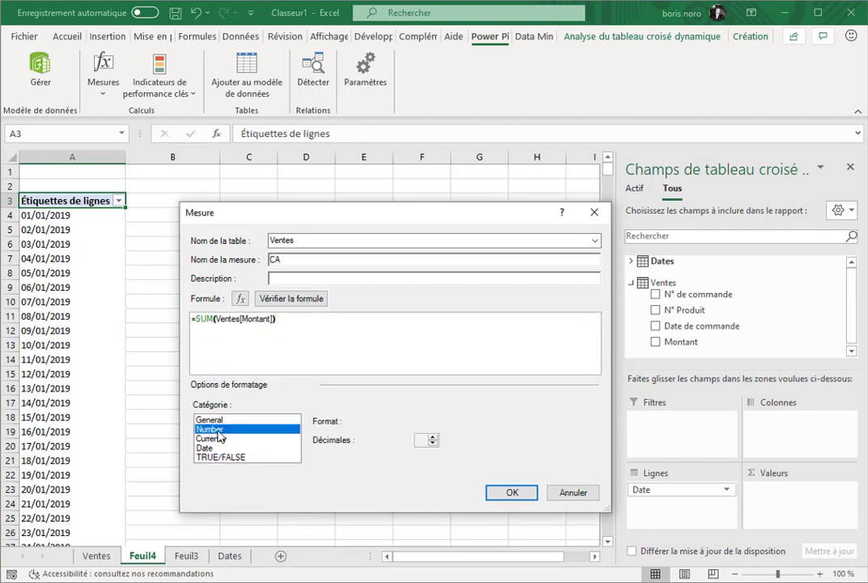
{"action": "left_click", "coordinate": [433, 443]}
{"action": "left_click", "coordinate": [433, 443]}
{"action": "left_click", "coordinate": [318, 458]}
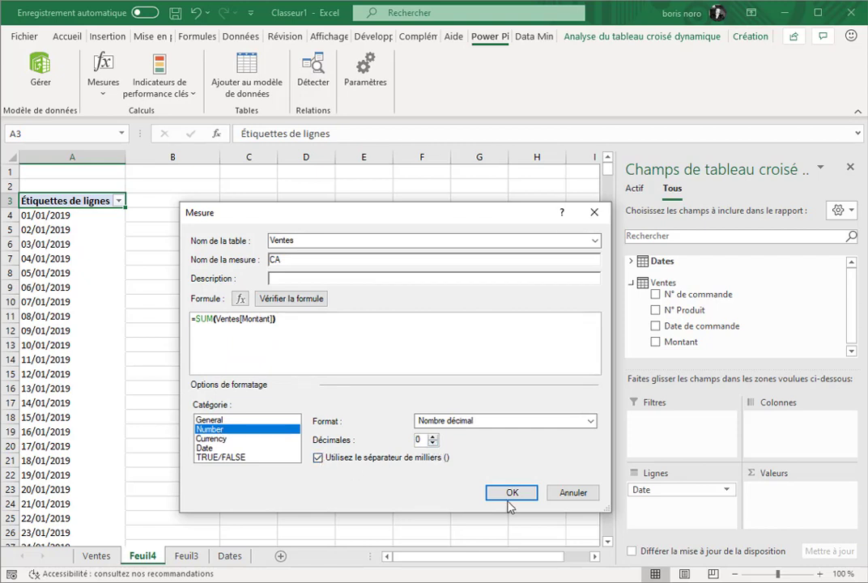
{"action": "left_click", "coordinate": [511, 494]}
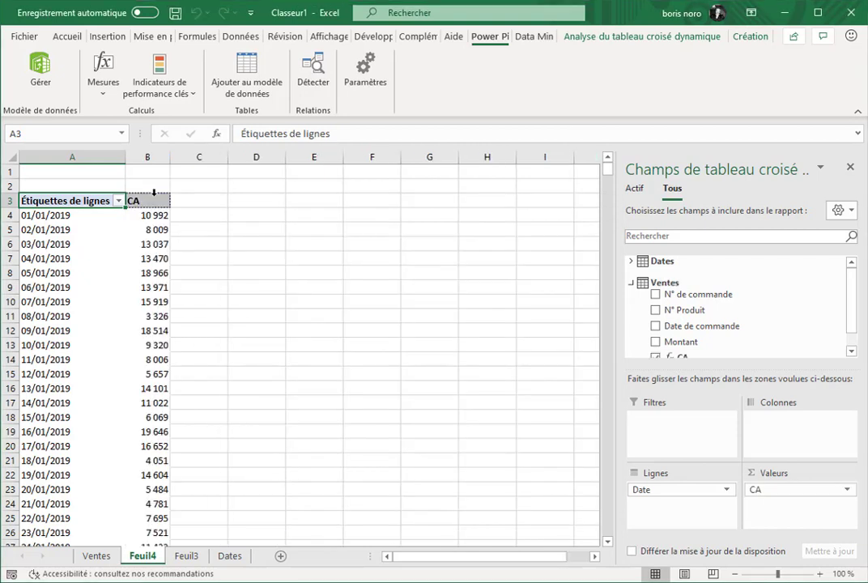
- Start a new measure in the Ventes table for the pivot table and name it cumul mensuel
{"action": "left_click", "coordinate": [148, 200]}
{"action": "left_click_drag", "start_coordinate": [139, 217], "coordinate": [146, 399]}
{"action": "left_click", "coordinate": [161, 216]}
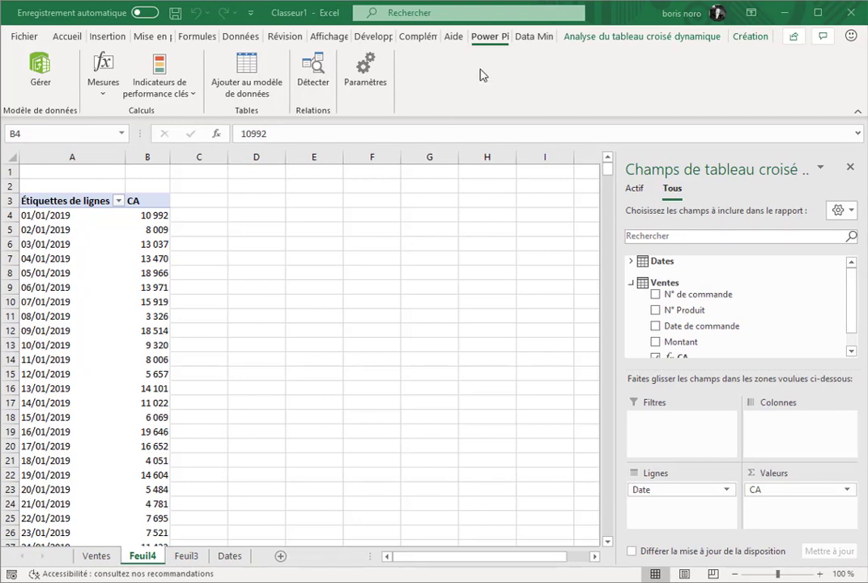
{"action": "left_click", "coordinate": [102, 96]}
{"action": "left_click", "coordinate": [129, 112]}
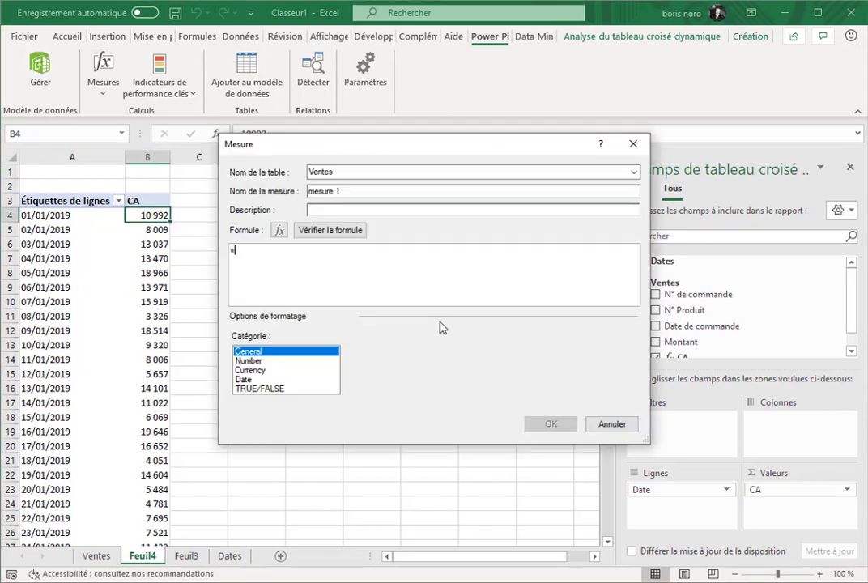
{"action": "type", "text": "cumul mensuel"}
{"action": "left_click", "coordinate": [270, 256]}
- Enter the formula =CALCULATE([CA];DATESMTD(Dates[Date])) for the cumul mensuel measure
{"action": "type", "text": "cal"}
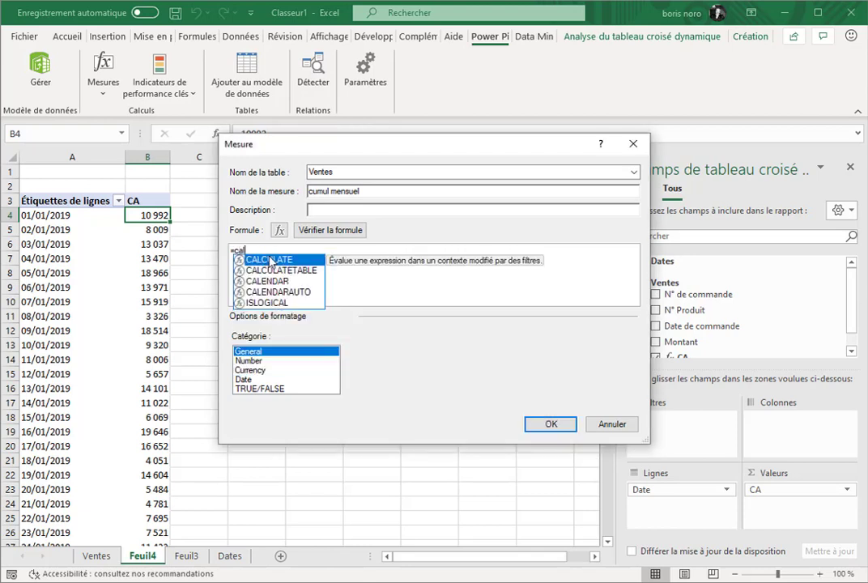
{"action": "key", "text": "Tab"}
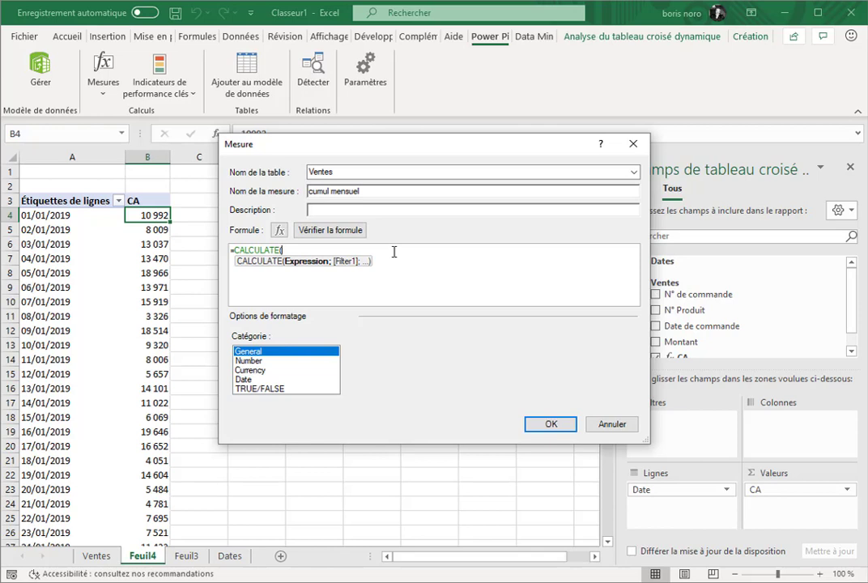
{"action": "type", "text": "[CA];"}
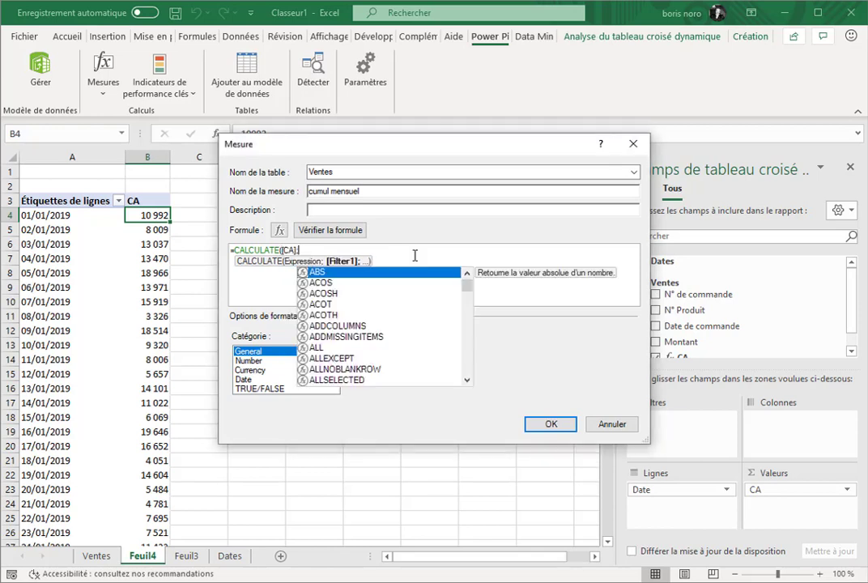
{"action": "type", "text": "dat"}
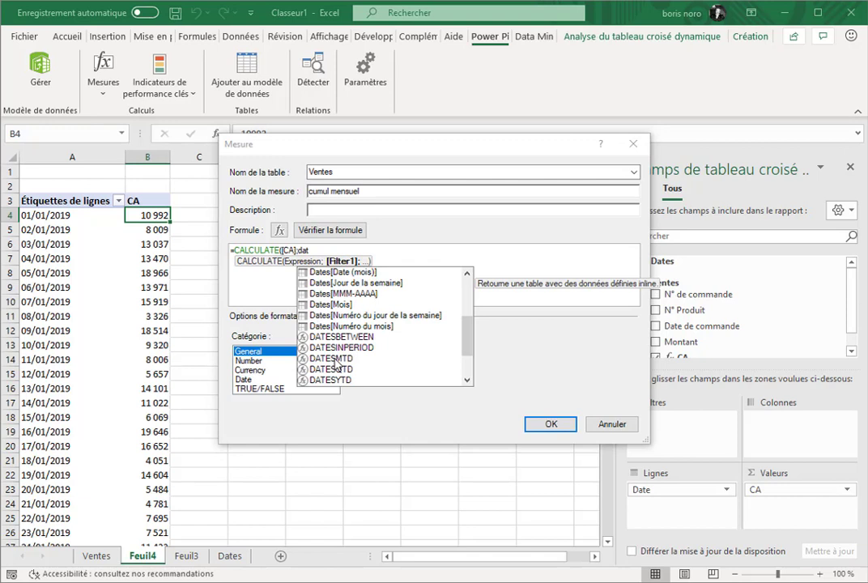
{"action": "left_click", "coordinate": [345, 359]}
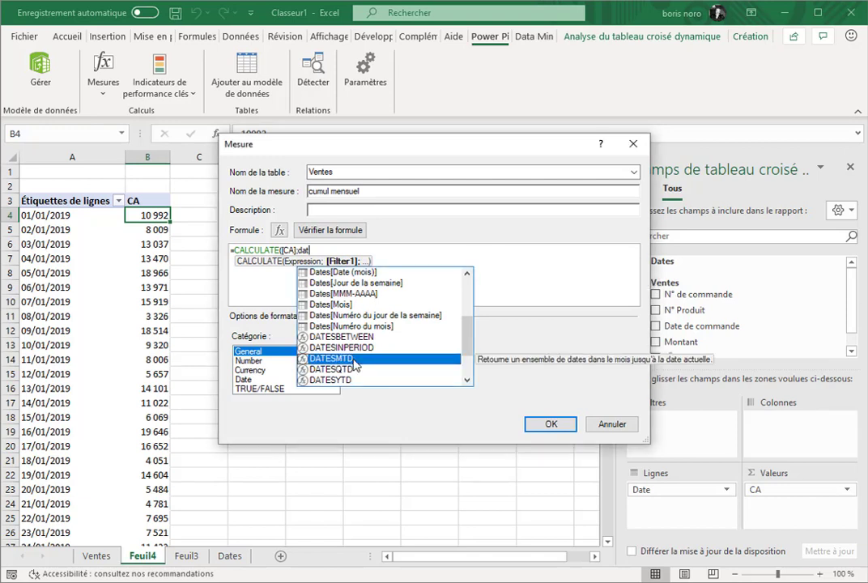
{"action": "double_click", "coordinate": [345, 359]}
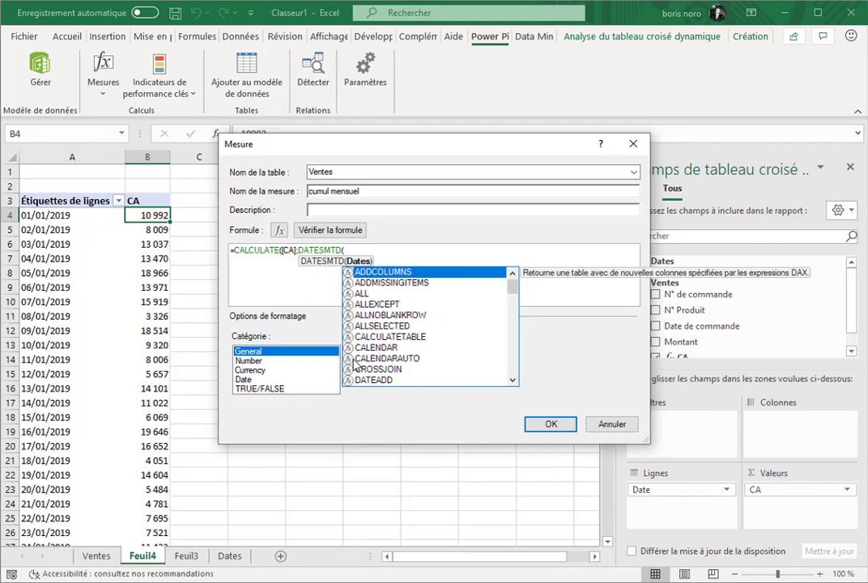
{"action": "type", "text": "Dat"}
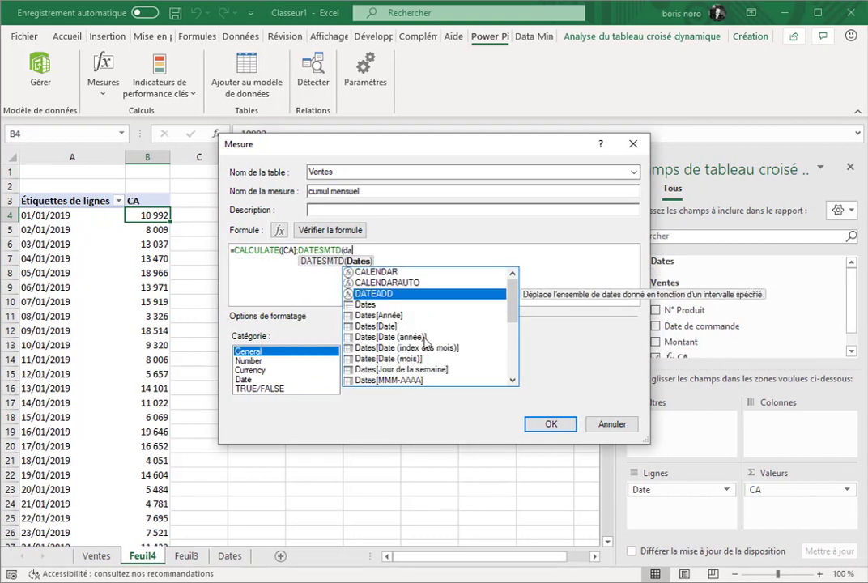
{"action": "left_click", "coordinate": [393, 326]}
{"action": "double_click", "coordinate": [393, 327]}
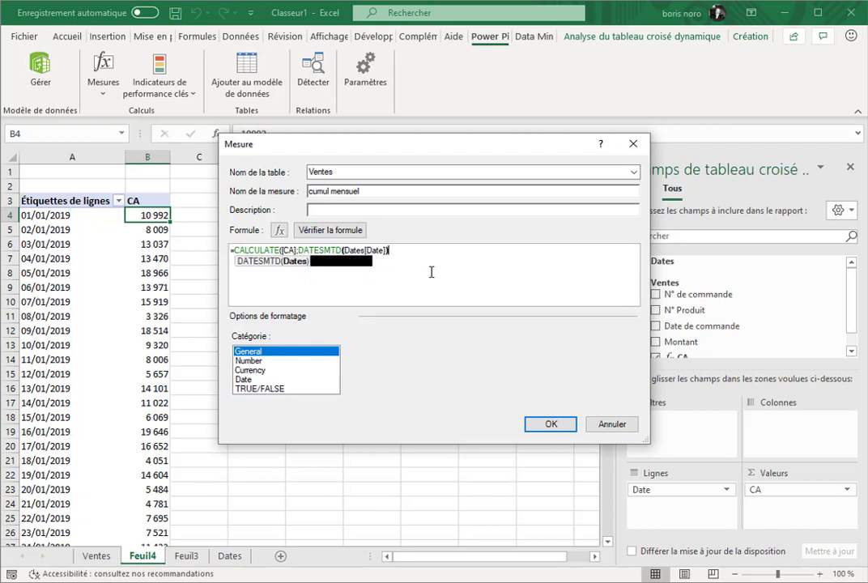
{"action": "type", "text": "))"}
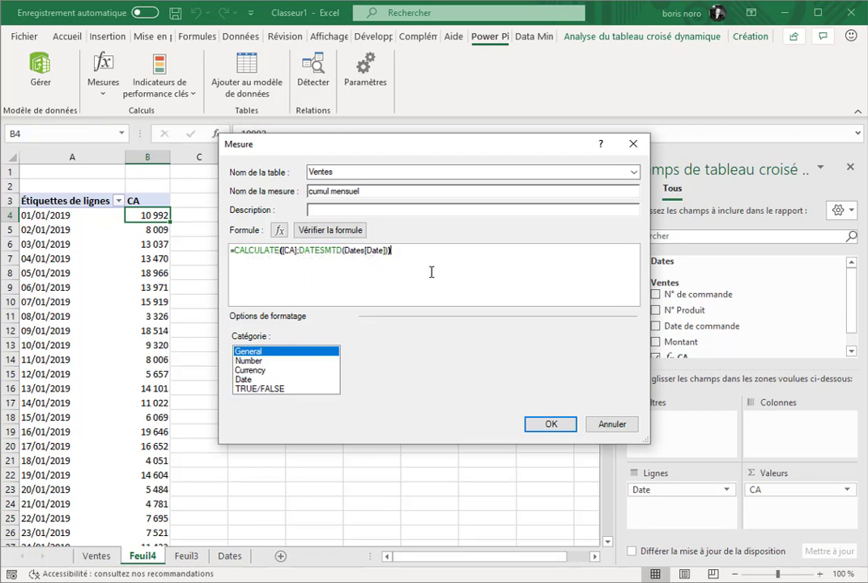
- Format the cumul mensuel measure as a decimal number with 0 decimals and a thousands separator, and save the measure
{"action": "left_click", "coordinate": [249, 361]}
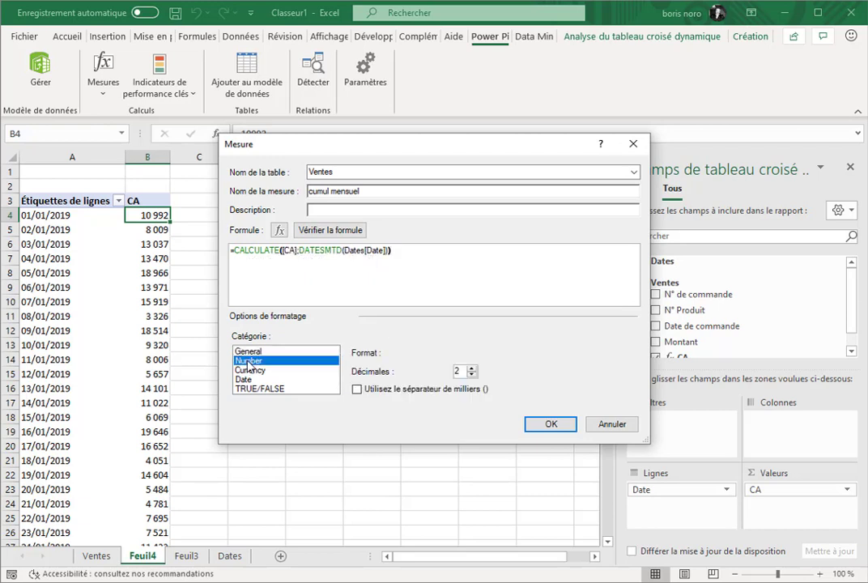
{"action": "left_click", "coordinate": [472, 375]}
{"action": "left_click", "coordinate": [356, 390]}
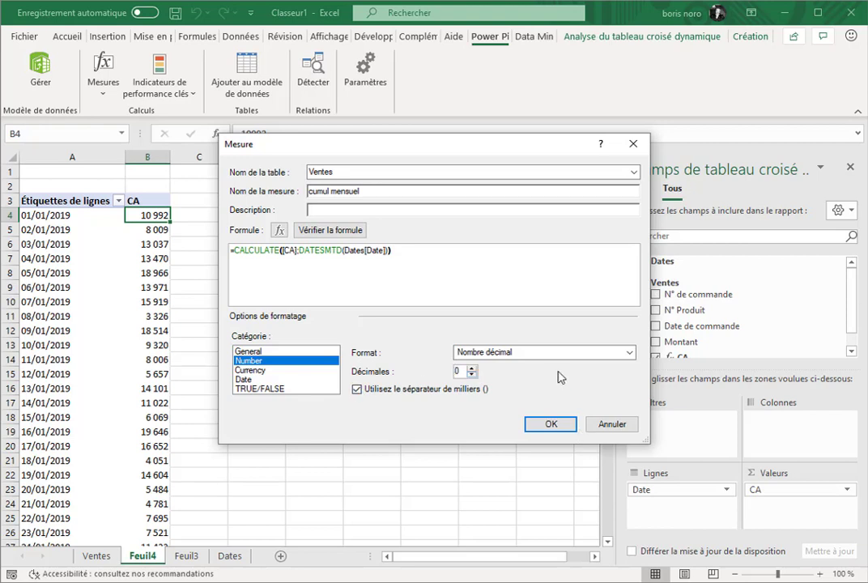
{"action": "left_click", "coordinate": [553, 423]}
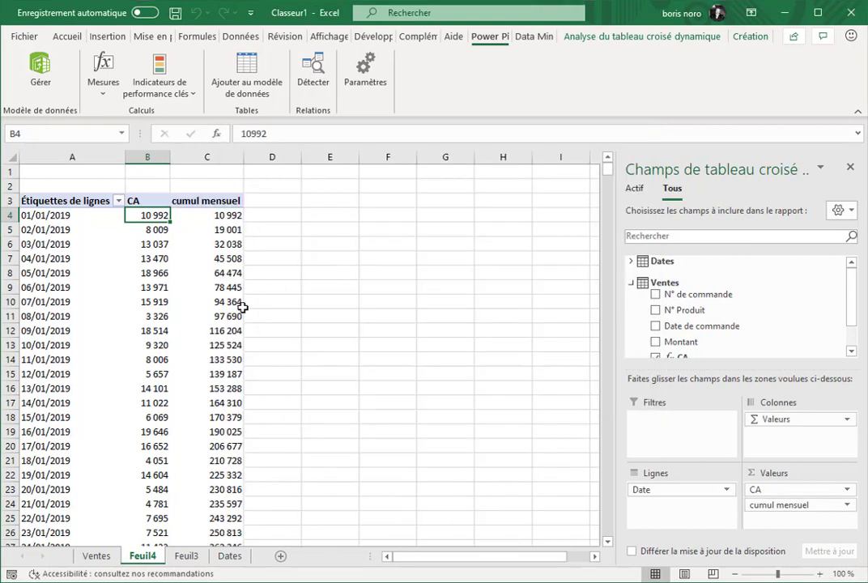
- Compare the CA and cumul mensuel values of the first days of January 2019 to check the running total
{"action": "left_click", "coordinate": [11, 214]}
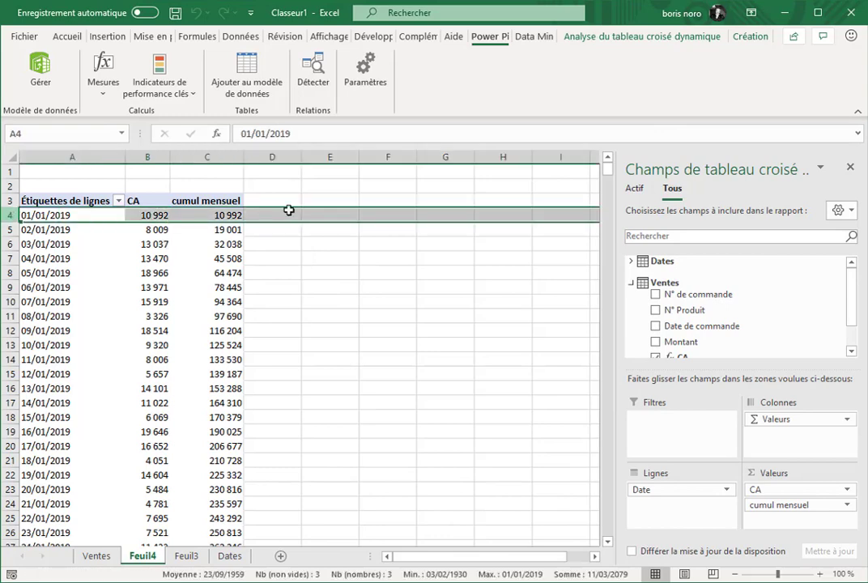
{"action": "left_click", "coordinate": [320, 259]}
{"action": "left_click", "coordinate": [165, 216]}
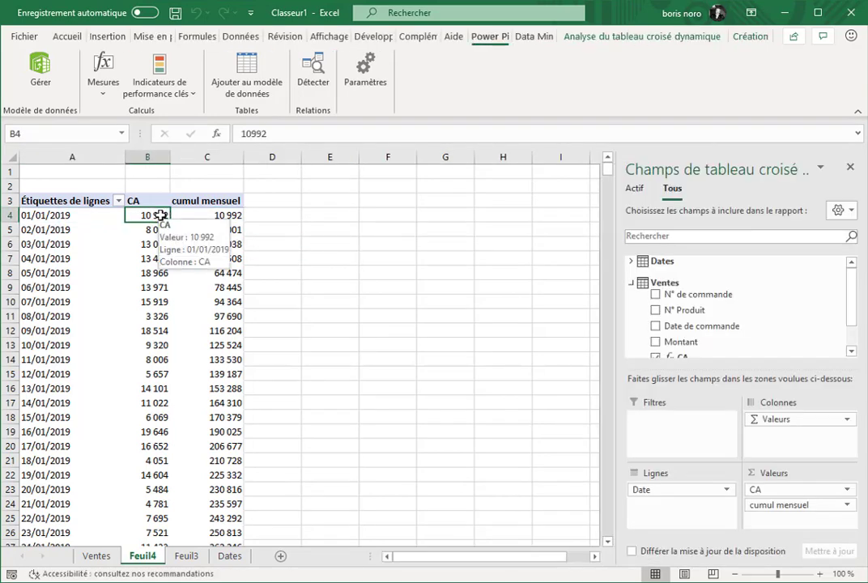
{"action": "left_click_drag", "start_coordinate": [165, 217], "coordinate": [206, 216]}
{"action": "left_click", "coordinate": [333, 236]}
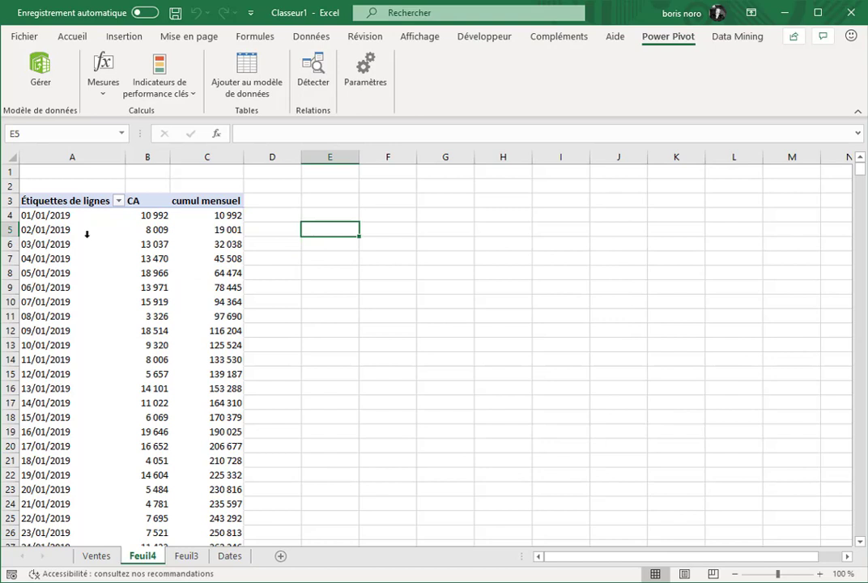
{"action": "left_click", "coordinate": [230, 231]}
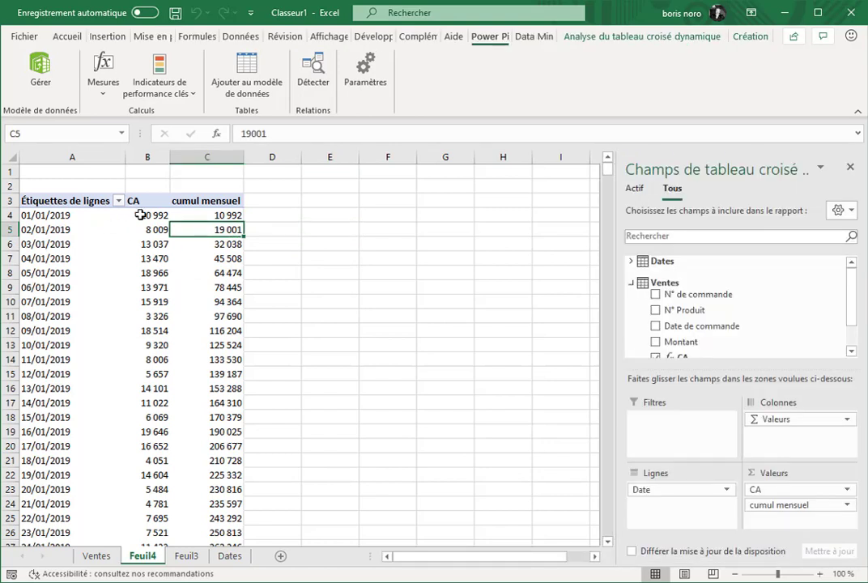
{"action": "left_click", "coordinate": [140, 215]}
{"action": "left_click", "coordinate": [145, 230]}
{"action": "left_click", "coordinate": [227, 229]}
{"action": "mouse_move", "coordinate": [211, 211]}
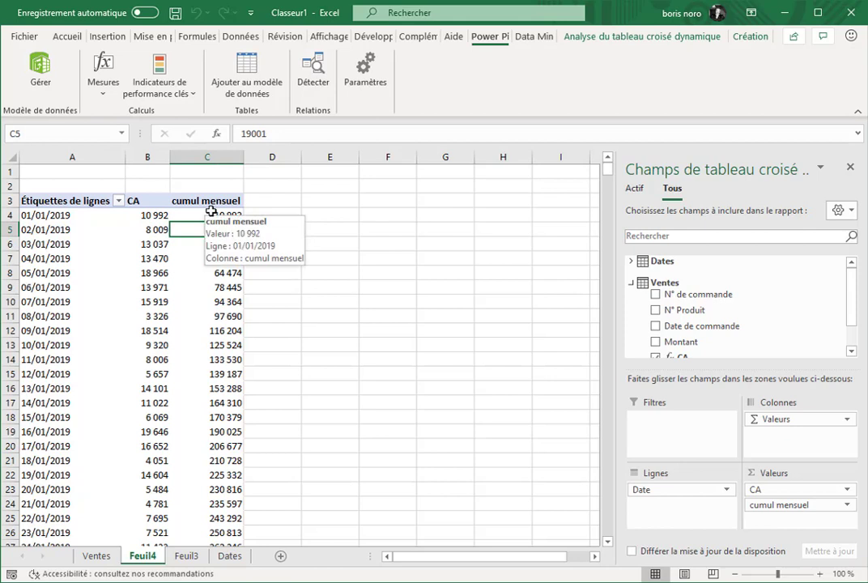
- Apply blue gradient data bars to the whole cumul mensuel column of the pivot table
{"action": "left_click", "coordinate": [183, 195]}
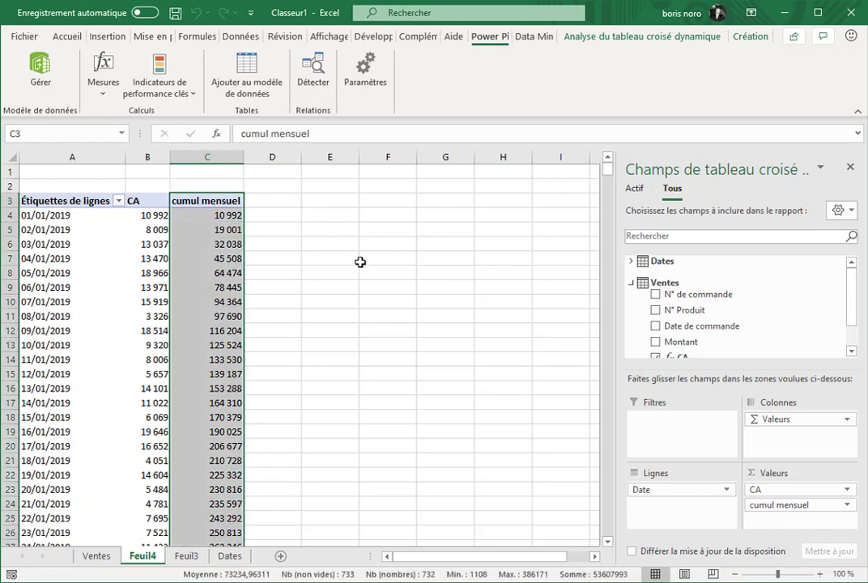
{"action": "left_click", "coordinate": [68, 36]}
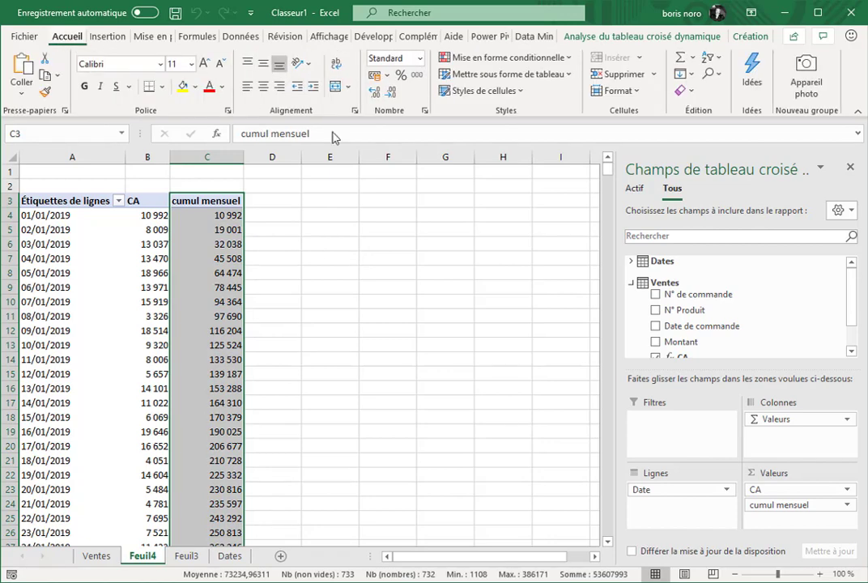
{"action": "left_click", "coordinate": [571, 58]}
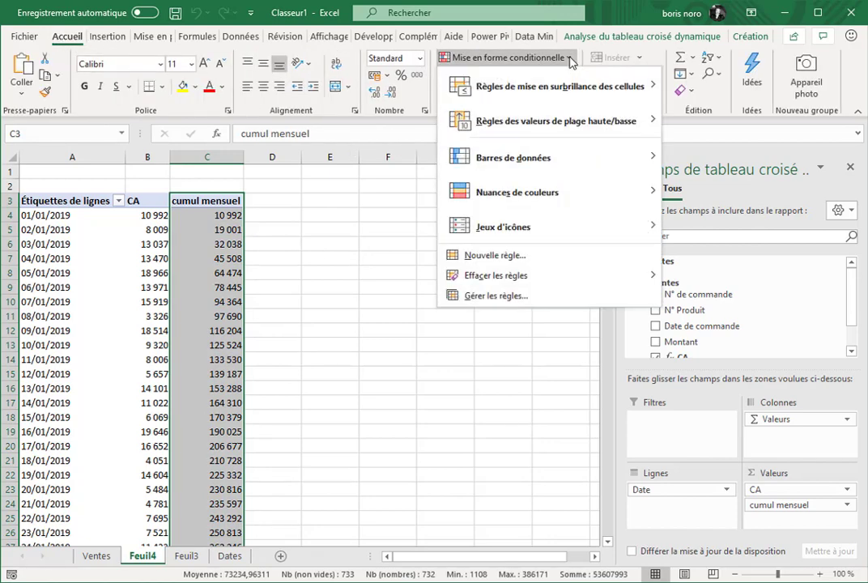
{"action": "mouse_move", "coordinate": [537, 159]}
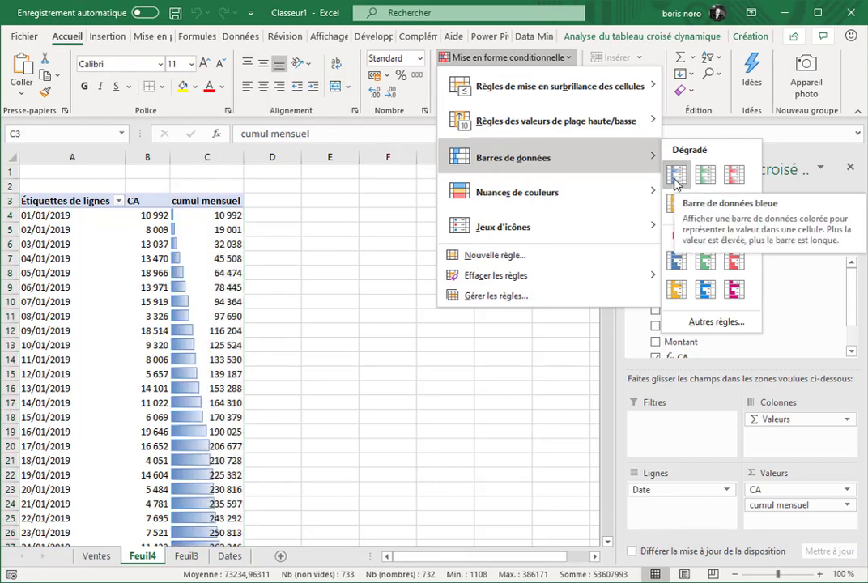
{"action": "left_click", "coordinate": [676, 181]}
{"action": "left_click", "coordinate": [324, 272]}
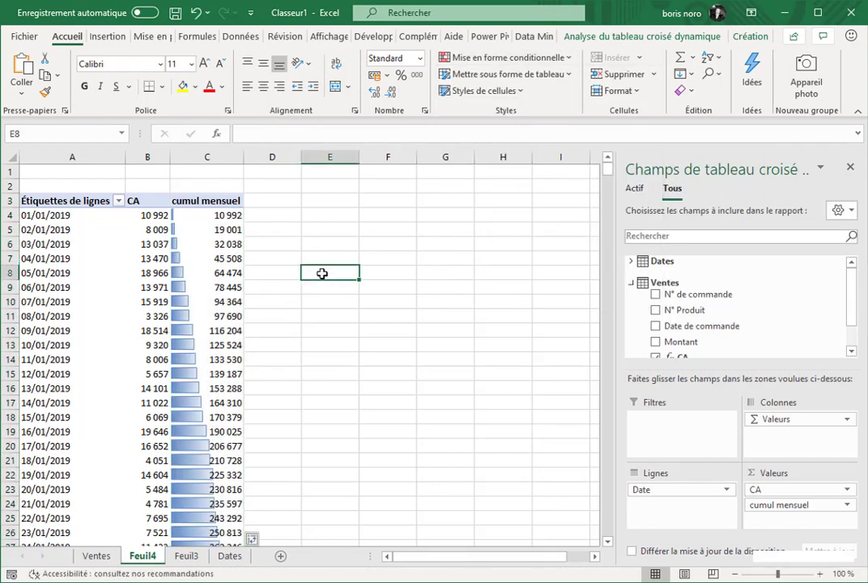
- Examine the cumul mensuel values and data bars at the month changes, such as 01/02/2019 and 01/03/2019
{"action": "scroll", "coordinate": [322, 273], "scroll_direction": "down", "scroll_amount": 2}
{"action": "scroll", "coordinate": [321, 273], "scroll_direction": "up", "scroll_amount": 2}
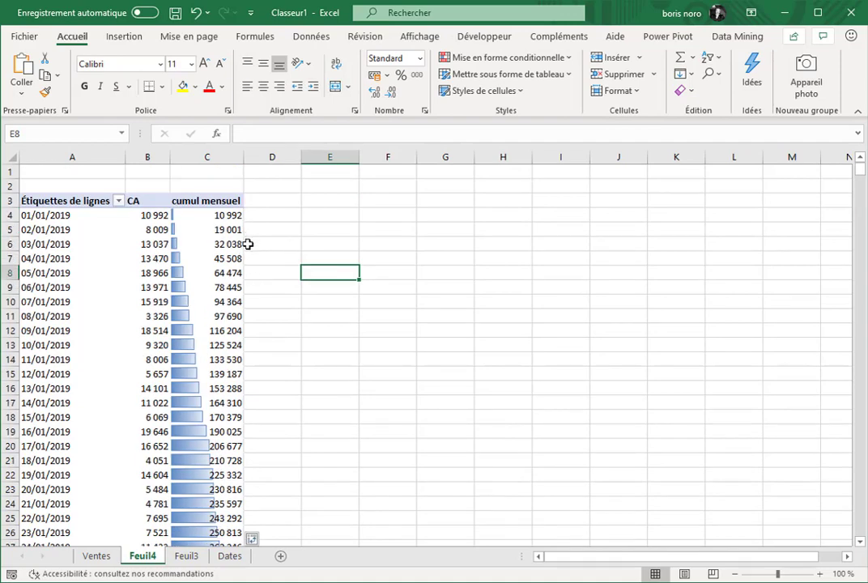
{"action": "scroll", "coordinate": [248, 243], "scroll_direction": "down", "scroll_amount": 8}
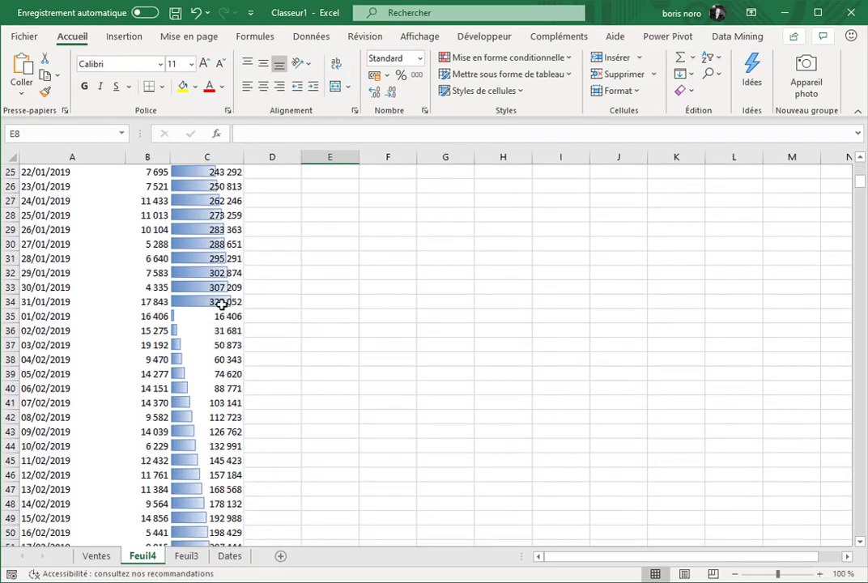
{"action": "left_click", "coordinate": [239, 316]}
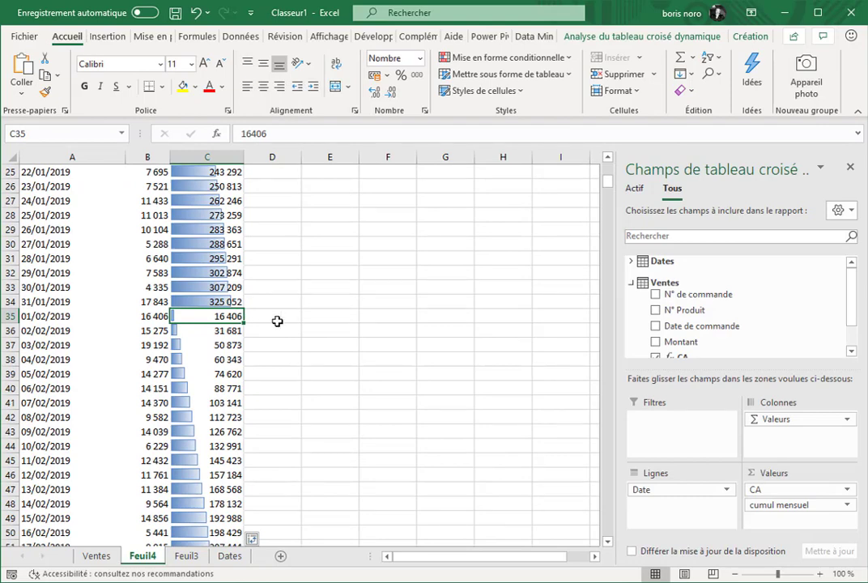
{"action": "scroll", "coordinate": [291, 315], "scroll_direction": "down", "scroll_amount": 8}
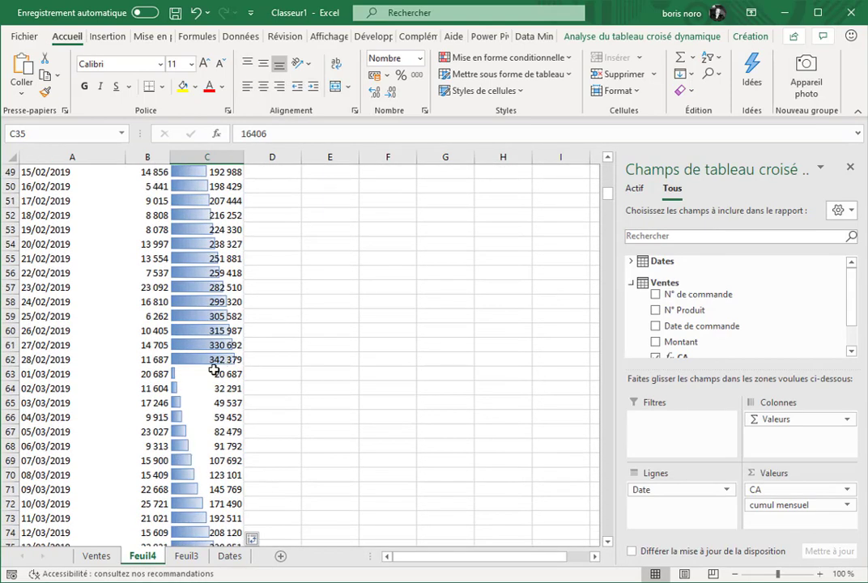
{"action": "left_click", "coordinate": [213, 374]}
{"action": "scroll", "coordinate": [330, 349], "scroll_direction": "down", "scroll_amount": 8}
{"action": "scroll", "coordinate": [329, 347], "scroll_direction": "down", "scroll_amount": 3}
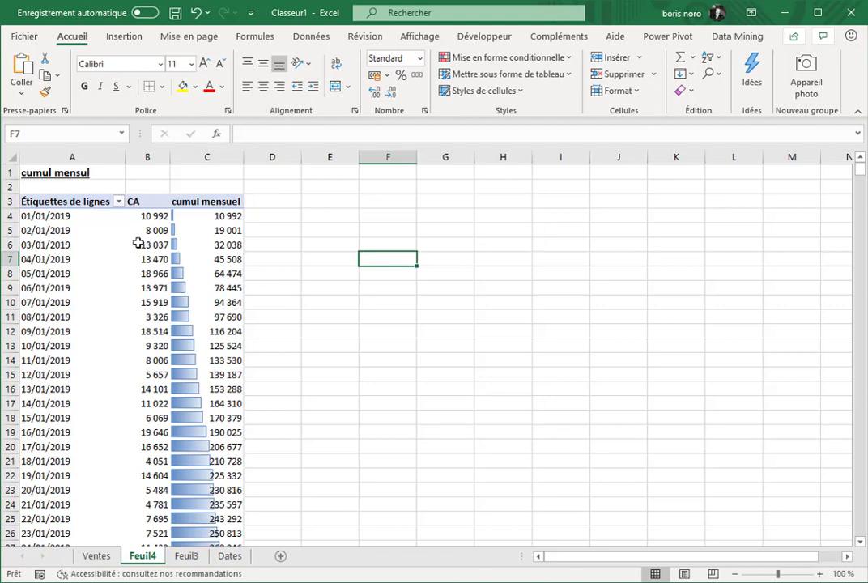
- Copy the entire pivot table starting at A3 and paste the copy beside it at cell E3
{"action": "left_click", "coordinate": [88, 202]}
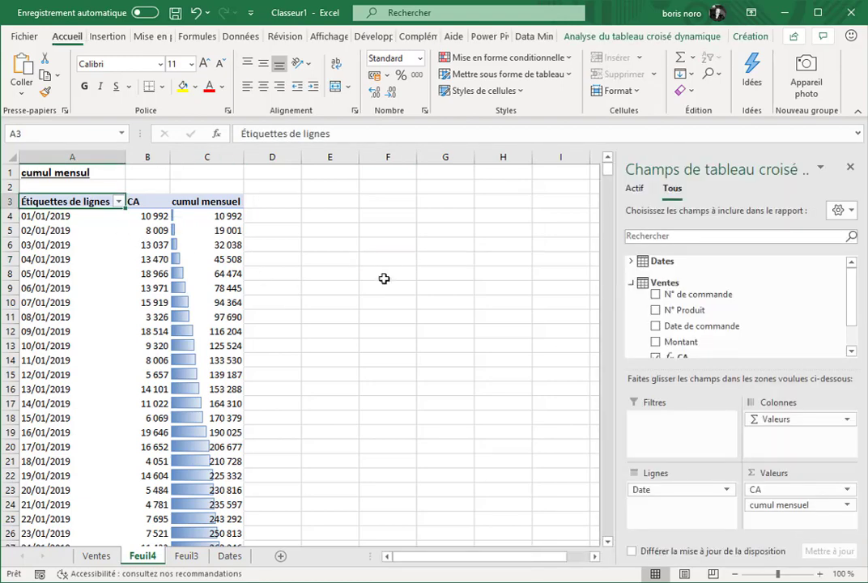
{"action": "key", "text": "ctrl+shift+End"}
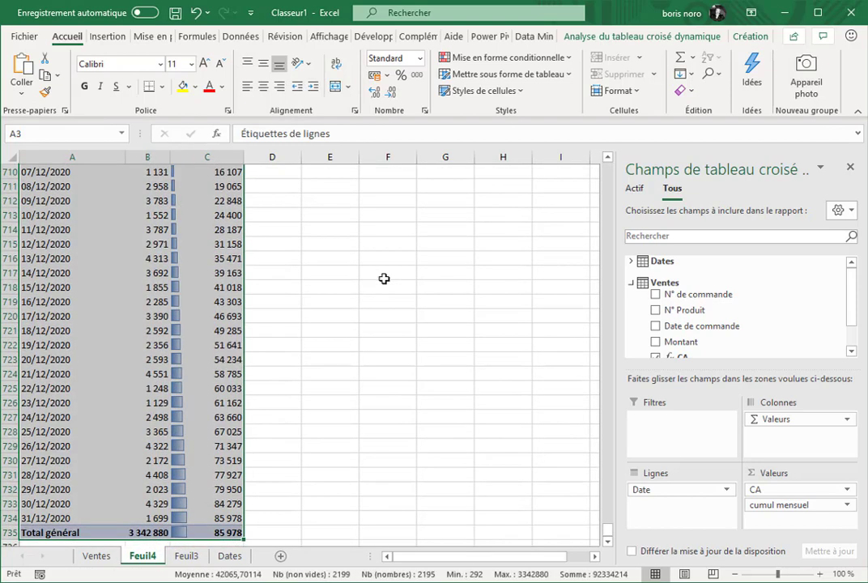
{"action": "scroll", "coordinate": [384, 279], "scroll_direction": "up", "scroll_amount": 5}
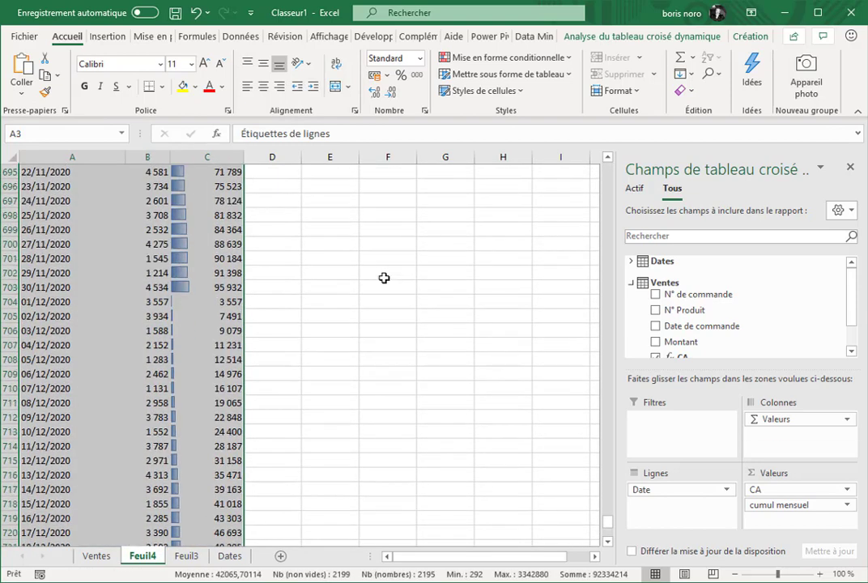
{"action": "key", "text": "ctrl+c"}
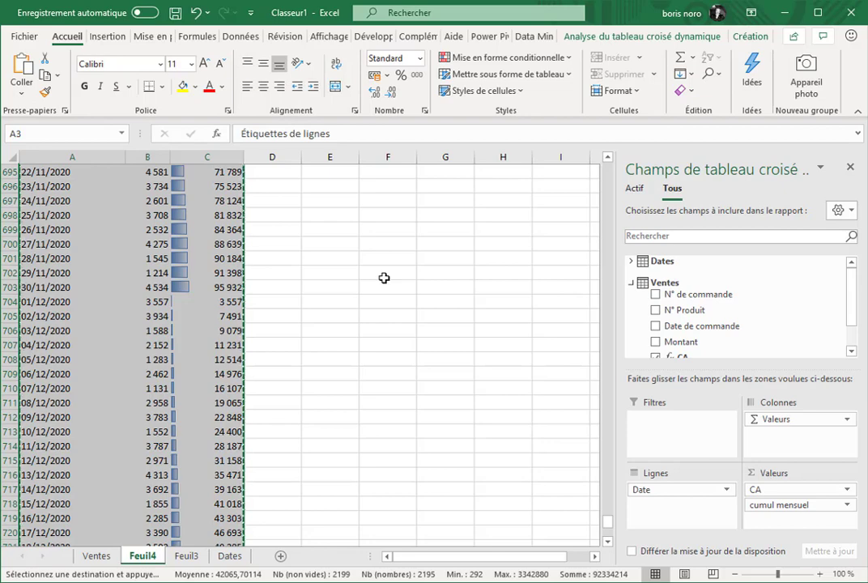
{"action": "key", "text": "ctrl+BackSpace"}
{"action": "left_click", "coordinate": [324, 174]}
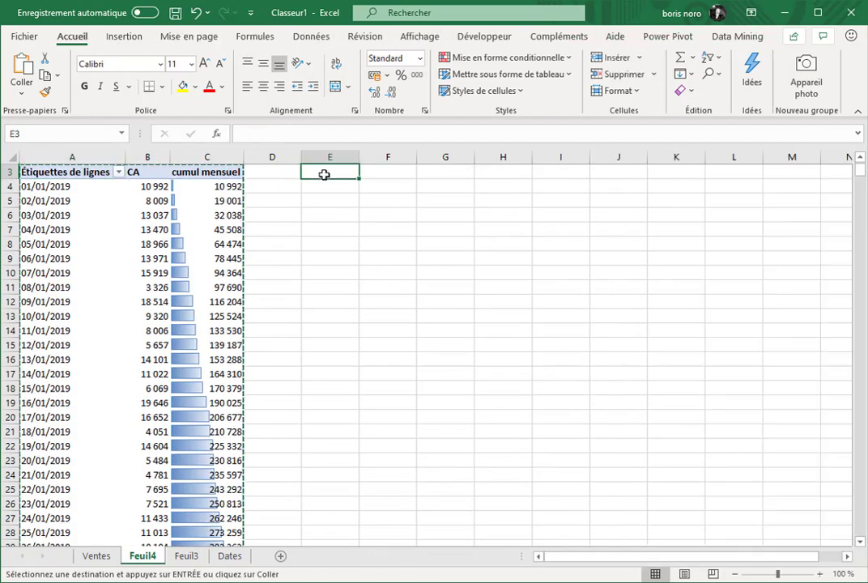
{"action": "key", "text": "ctrl+v"}
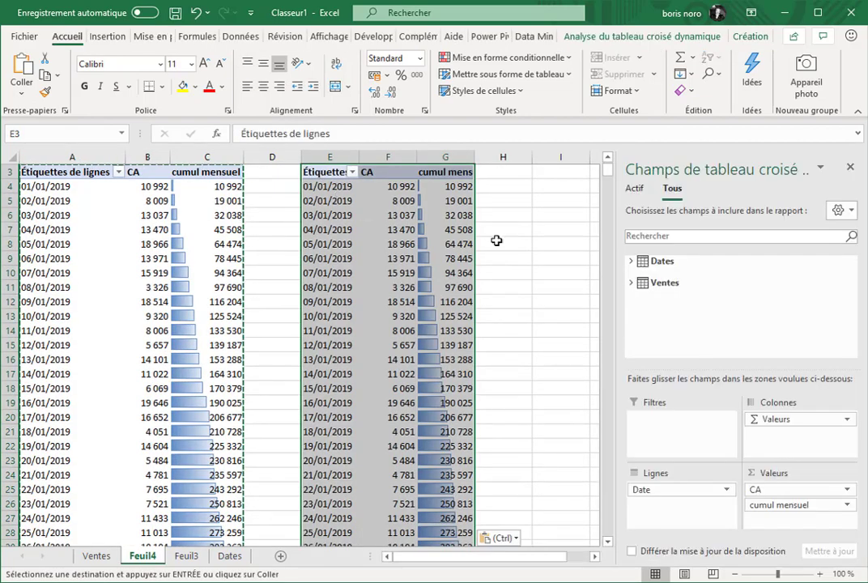
- Remove cumul mensuel from the copied pivot table at E3 and start a new Ventes measure named cumul trimestriel
{"action": "left_click", "coordinate": [632, 282]}
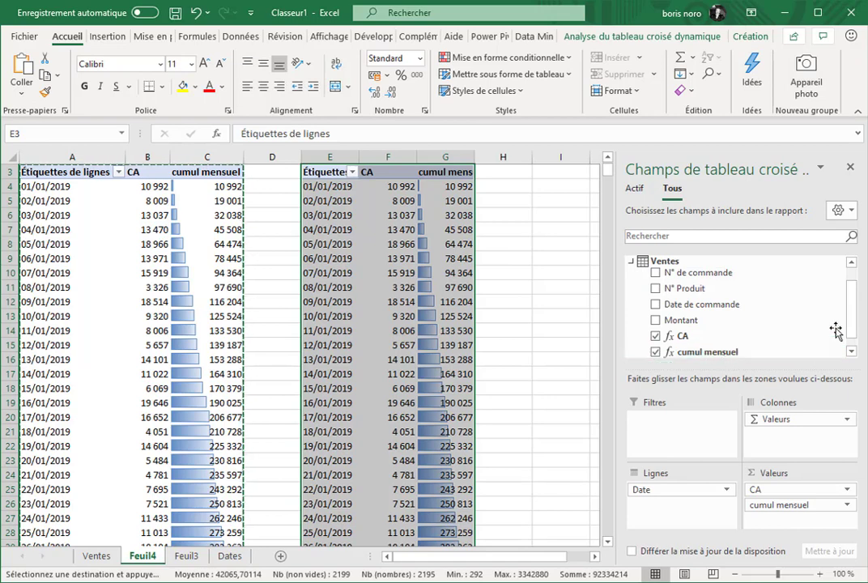
{"action": "left_click", "coordinate": [655, 352]}
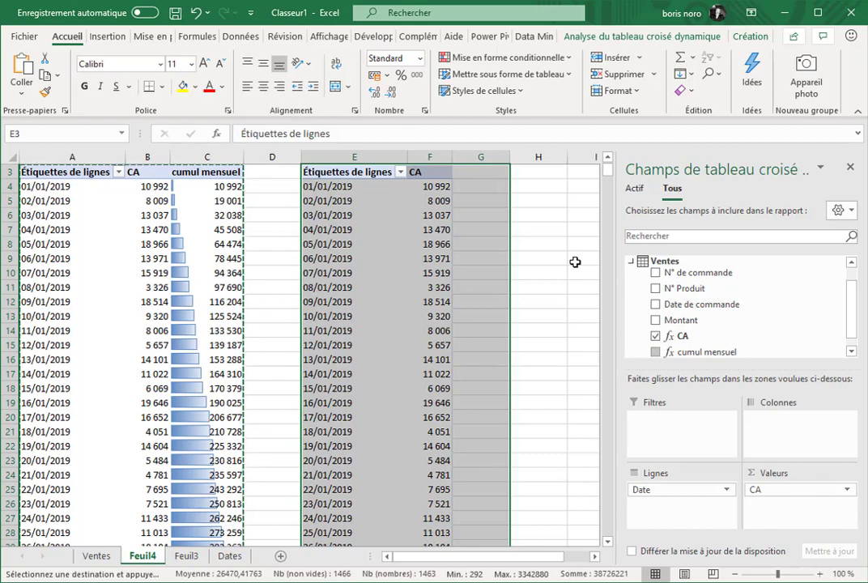
{"action": "left_click", "coordinate": [483, 38]}
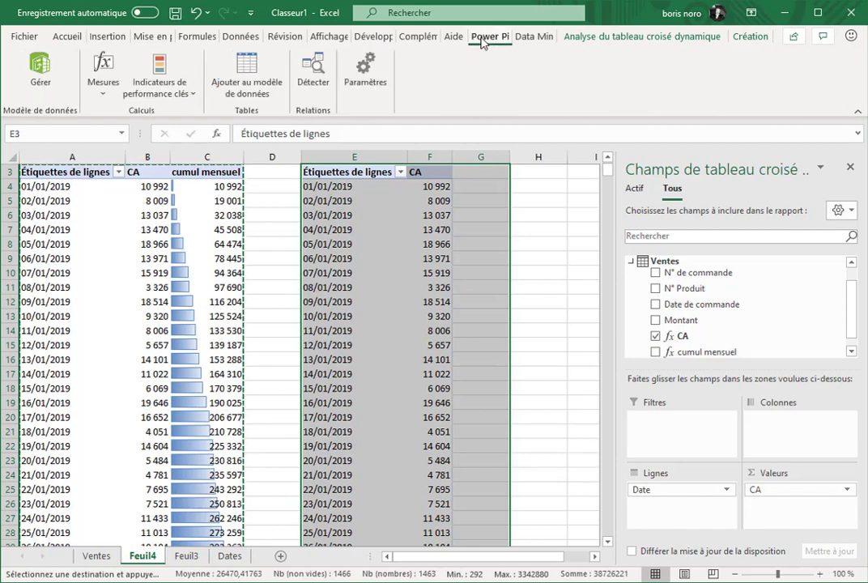
{"action": "left_click", "coordinate": [101, 81]}
{"action": "left_click", "coordinate": [125, 118]}
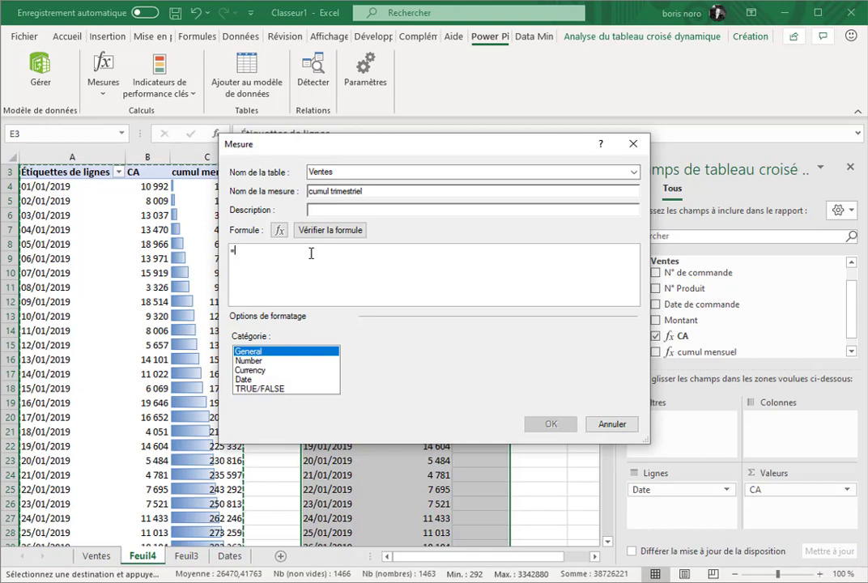
- Define the cumul trimestriel measure with the formula =CALCULATE([CA];DATESQTD(Dates[Date]))
{"action": "type", "text": "ca"}
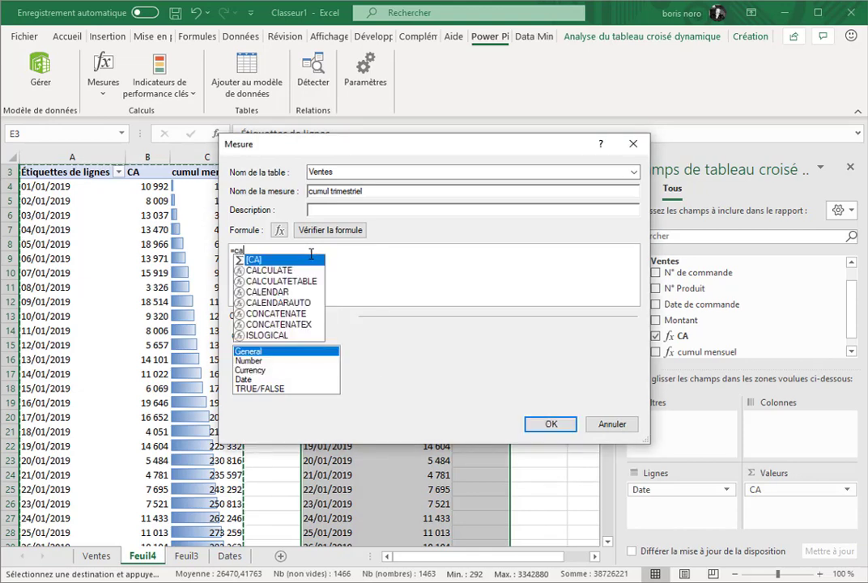
{"action": "key", "text": "Down"}
{"action": "key", "text": "Tab"}
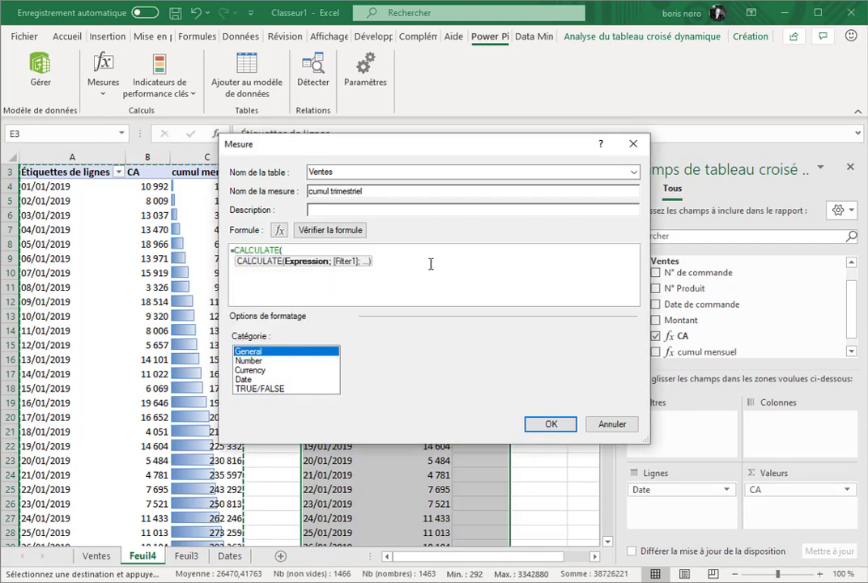
{"action": "type", "text": "ca"}
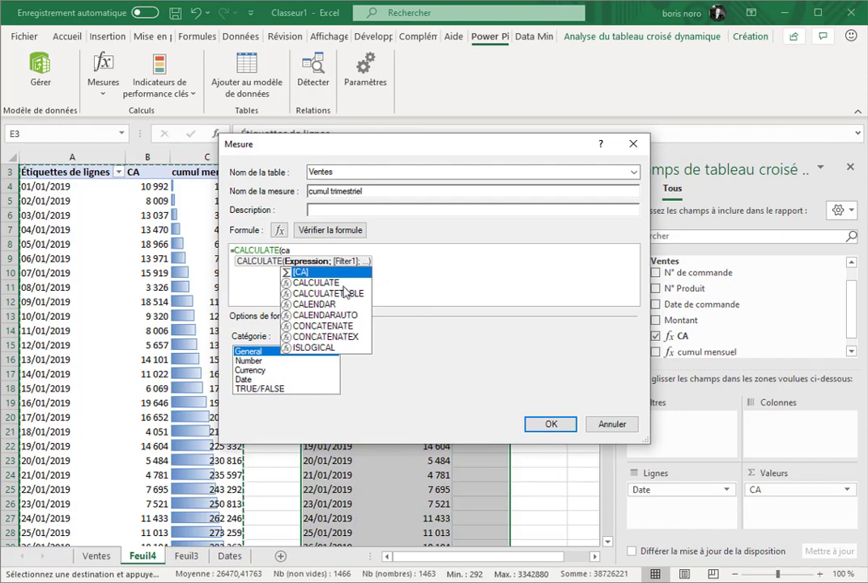
{"action": "key", "text": "Tab"}
{"action": "type", "text": ";"}
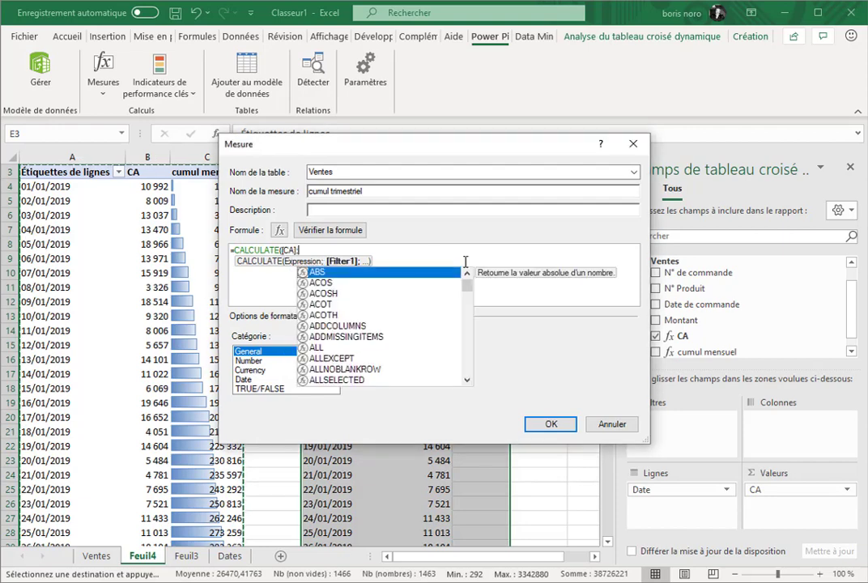
{"action": "type", "text": "da"}
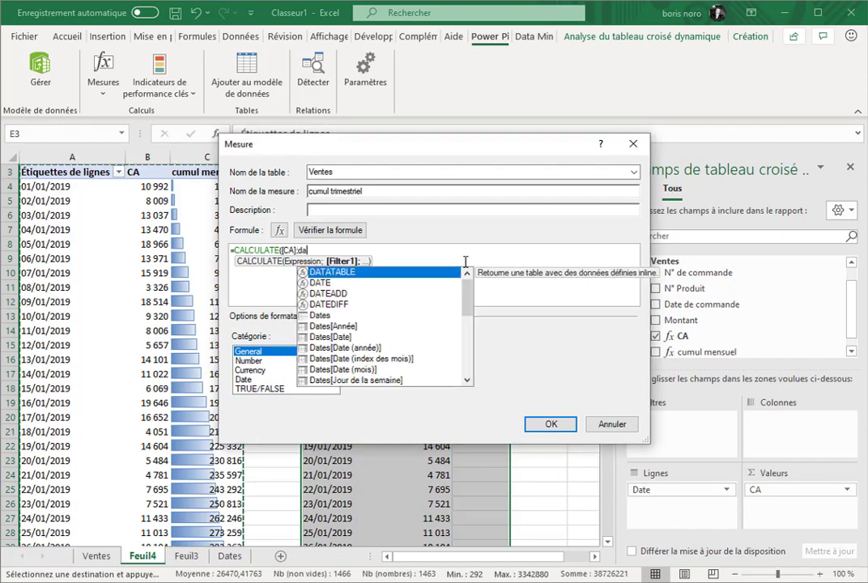
{"action": "left_click_drag", "start_coordinate": [466, 296], "coordinate": [458, 353]}
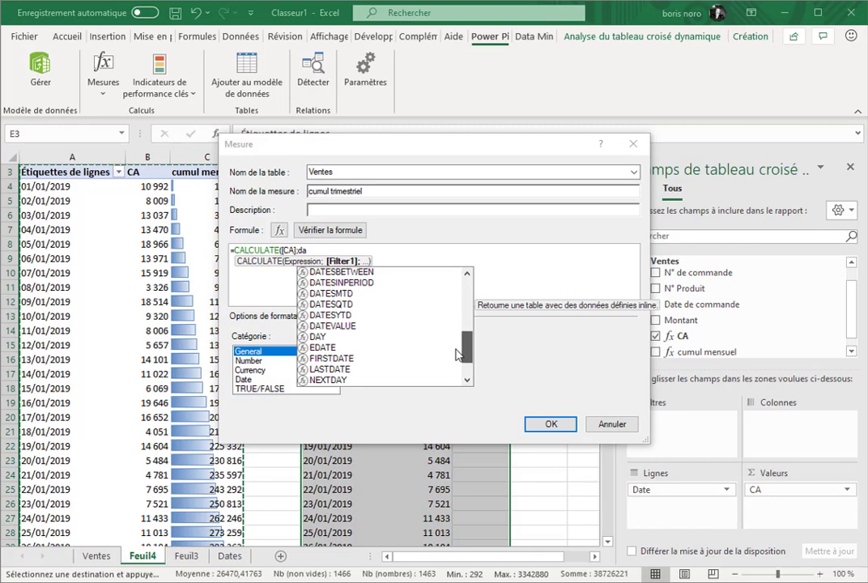
{"action": "left_click", "coordinate": [349, 306]}
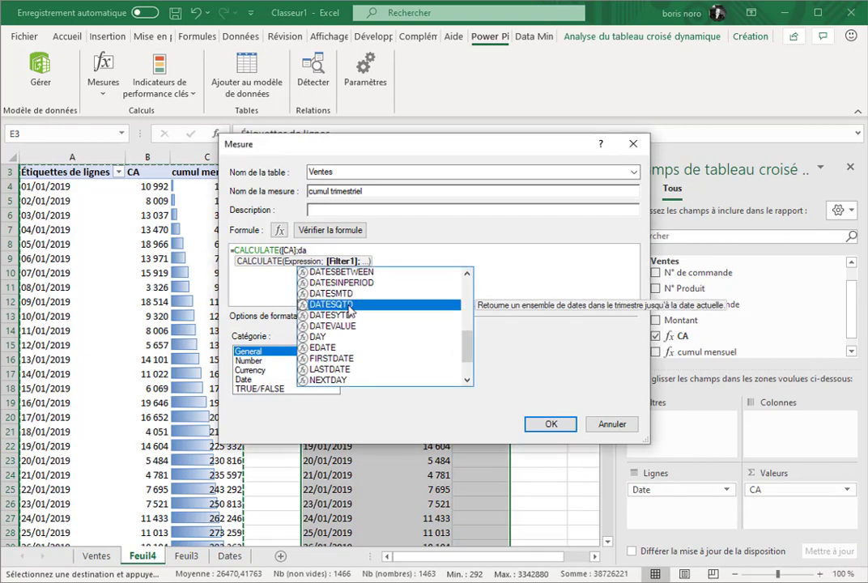
{"action": "double_click", "coordinate": [349, 304]}
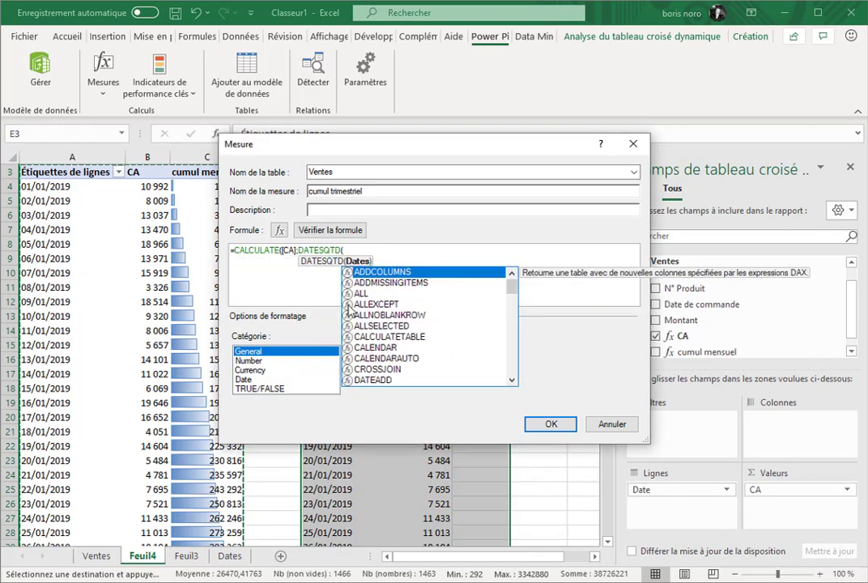
{"action": "type", "text": "Dates[Date]))"}
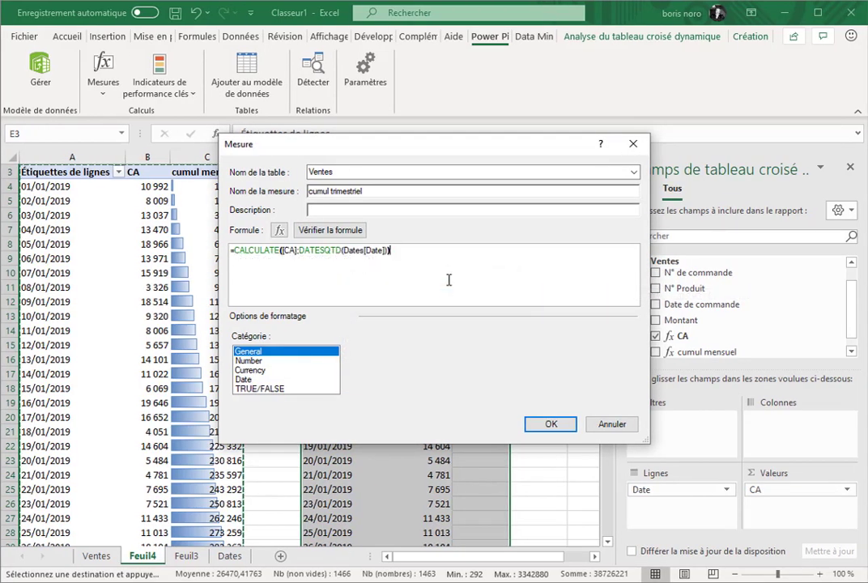
- Format the cumul trimestriel measure as a decimal number with 0 decimals and a thousands separator, and create it
{"action": "left_click", "coordinate": [248, 360]}
{"action": "left_click", "coordinate": [472, 375]}
{"action": "left_click", "coordinate": [472, 375]}
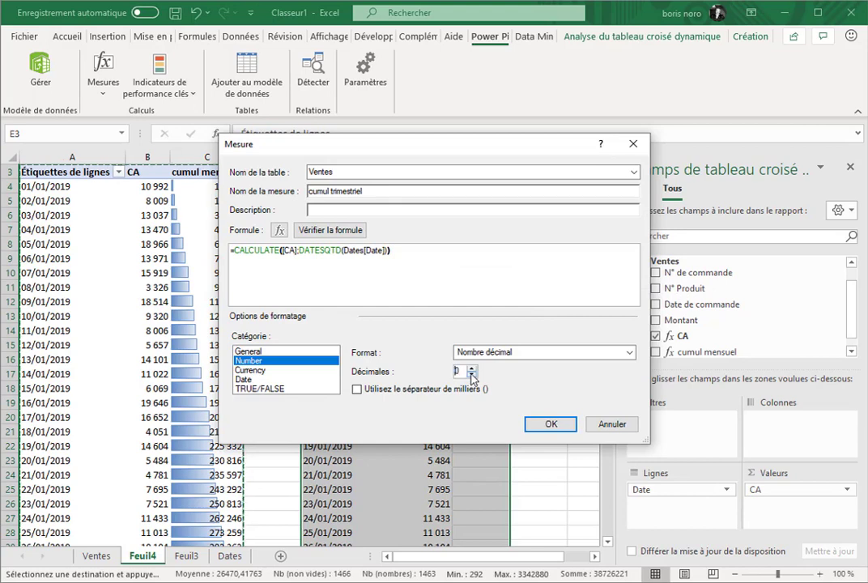
{"action": "left_click", "coordinate": [357, 389]}
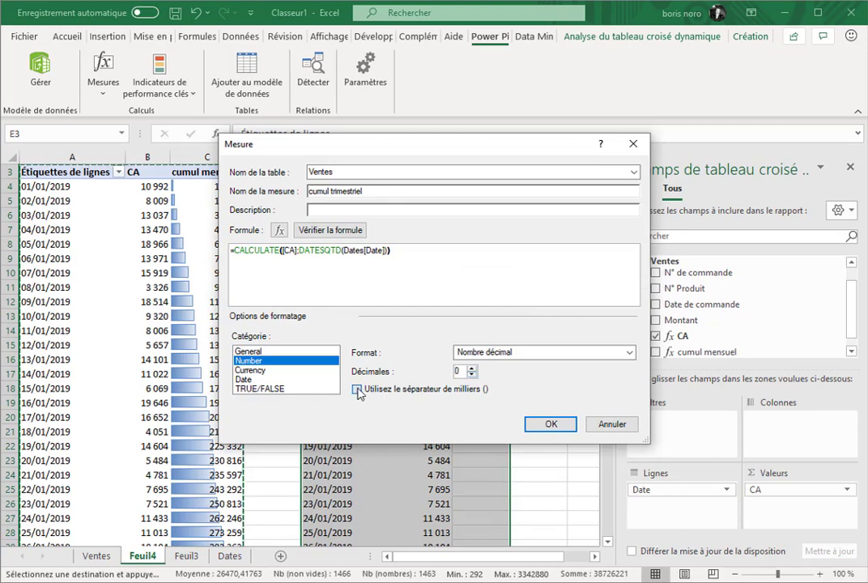
{"action": "left_click", "coordinate": [558, 422]}
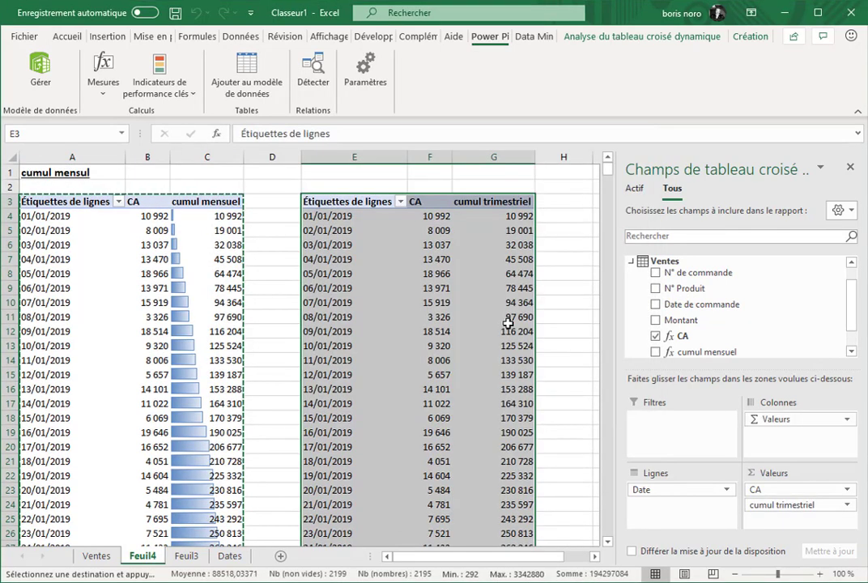
- Apply blue gradient data bars to the whole cumul trimestriel column of the second pivot table
{"action": "left_click", "coordinate": [465, 203]}
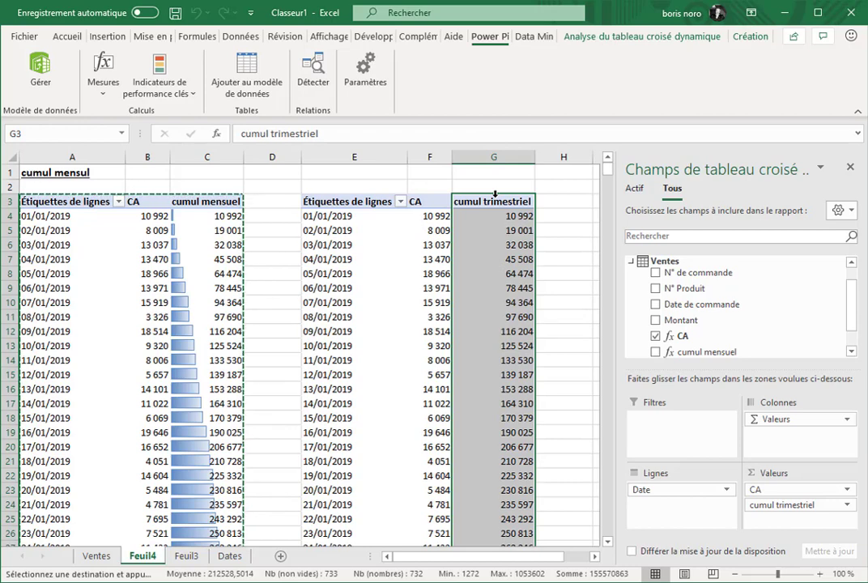
{"action": "left_click", "coordinate": [67, 36]}
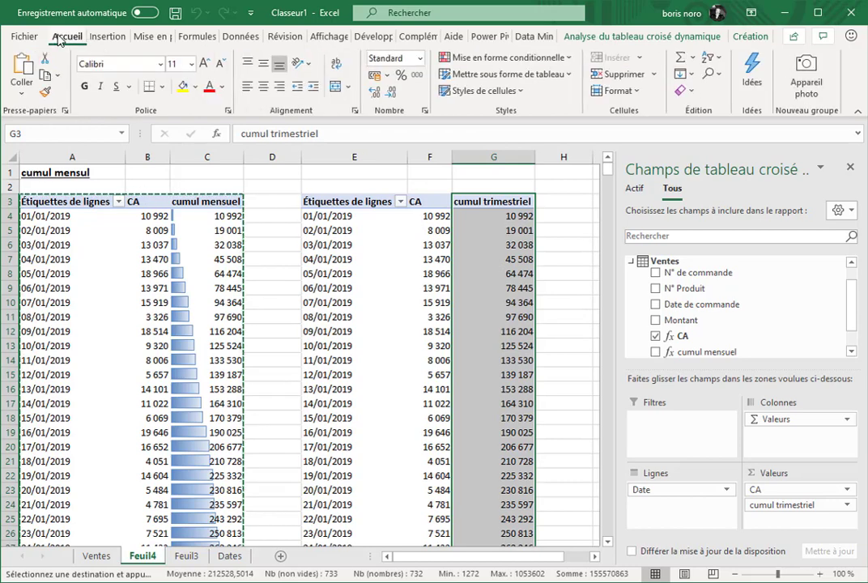
{"action": "left_click", "coordinate": [562, 62]}
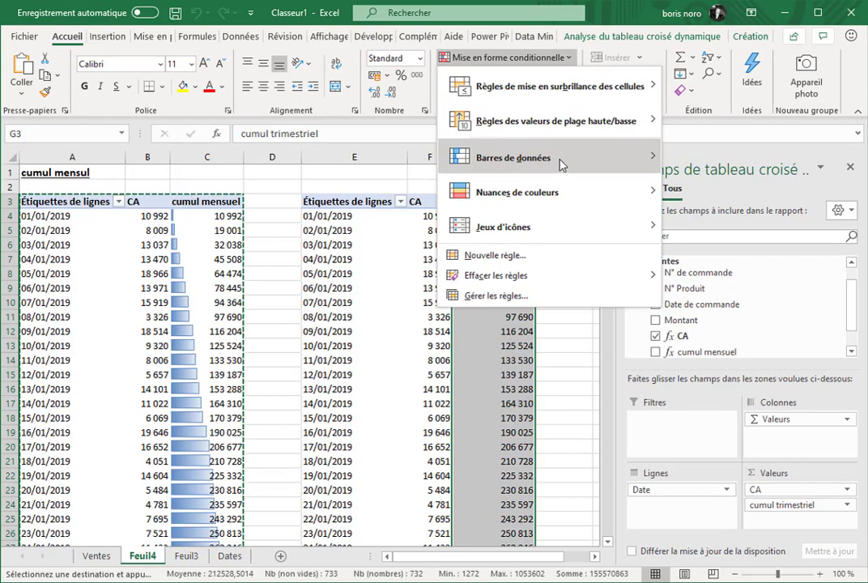
{"action": "mouse_move", "coordinate": [562, 161]}
{"action": "left_click", "coordinate": [686, 180]}
- Examine the cumul trimestriel values and data bars across the month changes and at the quarter change on 01/04/2019
{"action": "scroll", "coordinate": [505, 237], "scroll_direction": "down", "scroll_amount": 2}
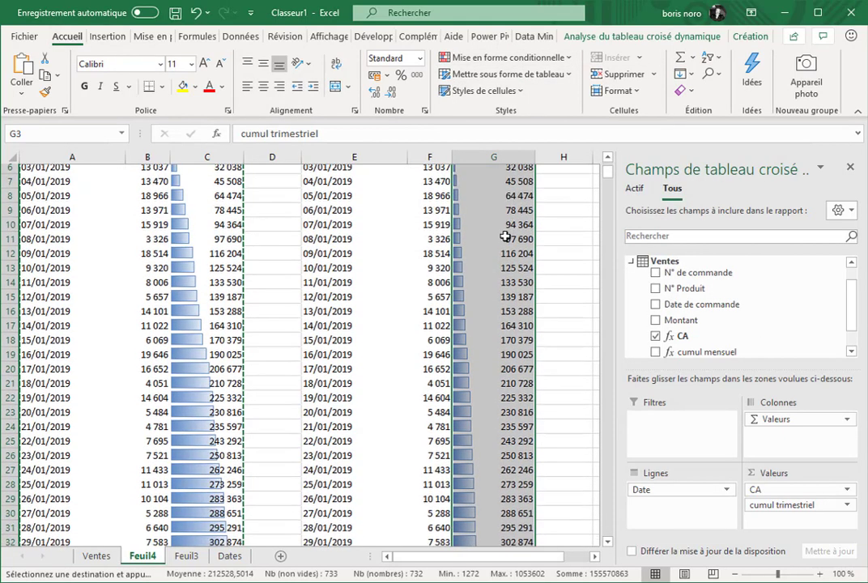
{"action": "scroll", "coordinate": [505, 237], "scroll_direction": "down", "scroll_amount": 7}
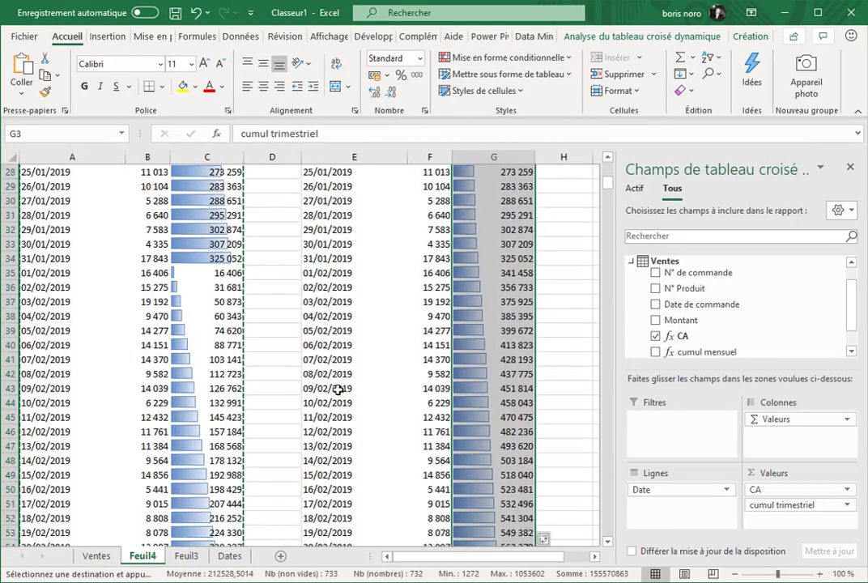
{"action": "scroll", "coordinate": [490, 324], "scroll_direction": "down", "scroll_amount": 5}
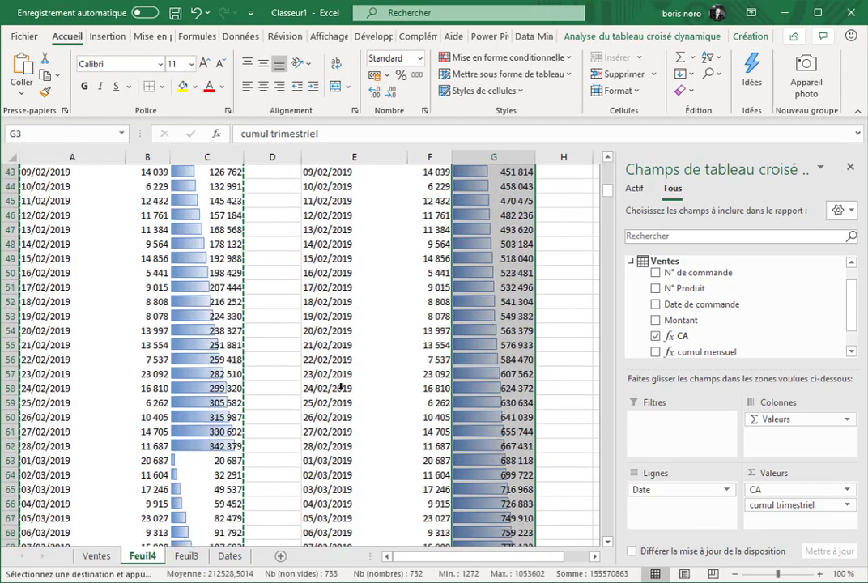
{"action": "scroll", "coordinate": [341, 377], "scroll_direction": "down", "scroll_amount": 6}
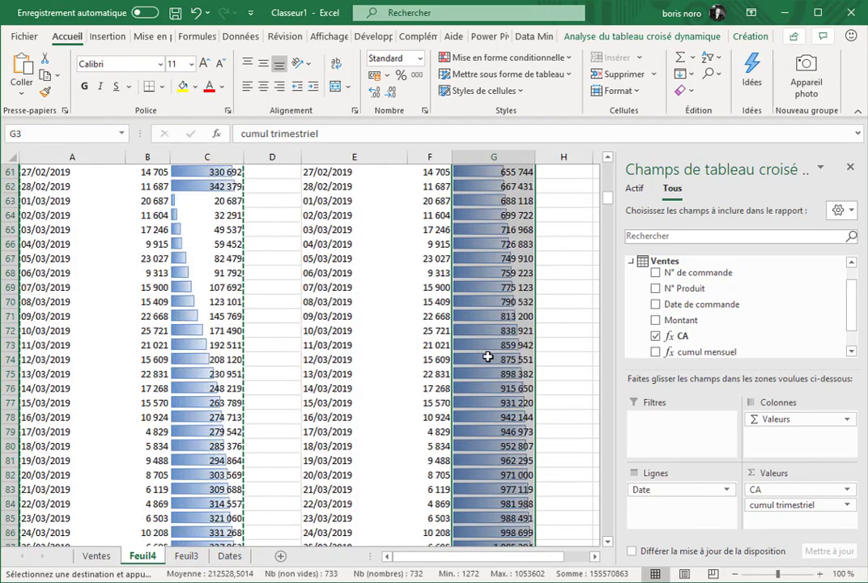
{"action": "scroll", "coordinate": [488, 356], "scroll_direction": "down", "scroll_amount": 4}
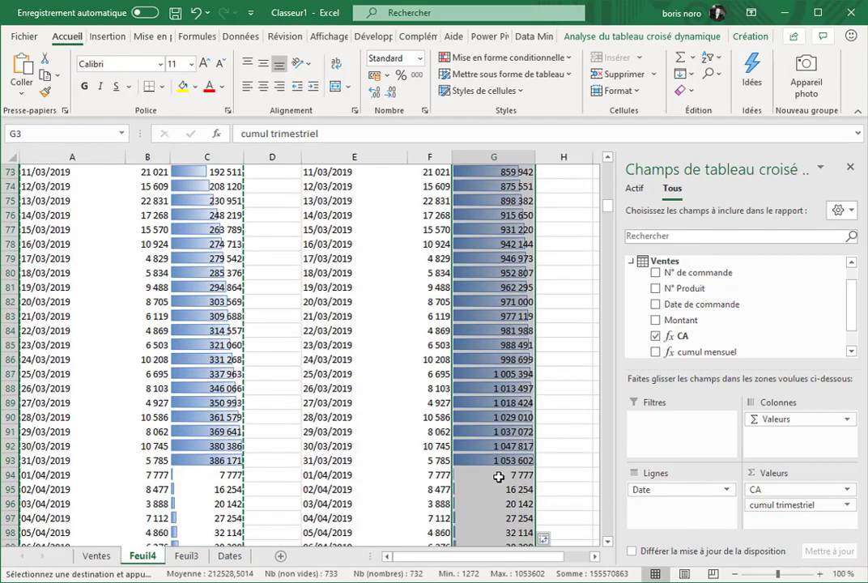
{"action": "left_click", "coordinate": [499, 477]}
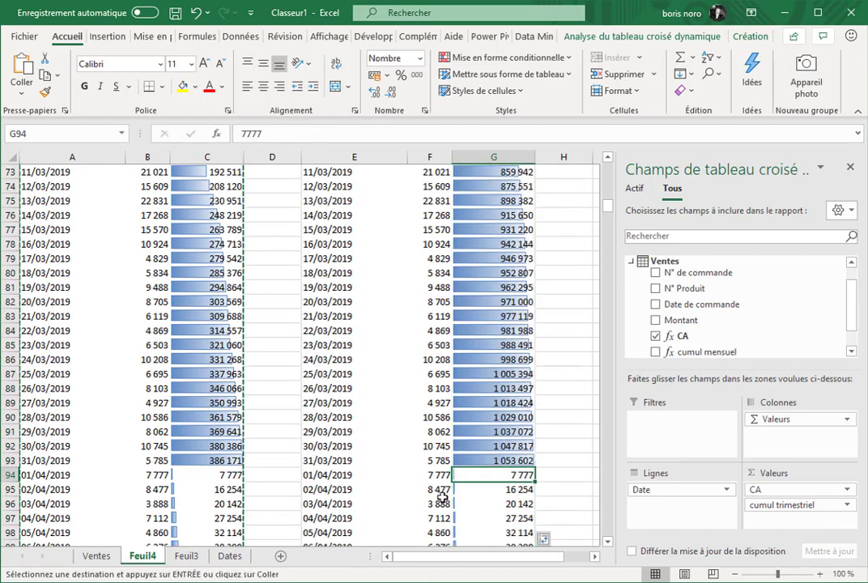
{"action": "left_click", "coordinate": [320, 477]}
{"action": "key", "text": "shift+Right"}
{"action": "key", "text": "shift+Right"}
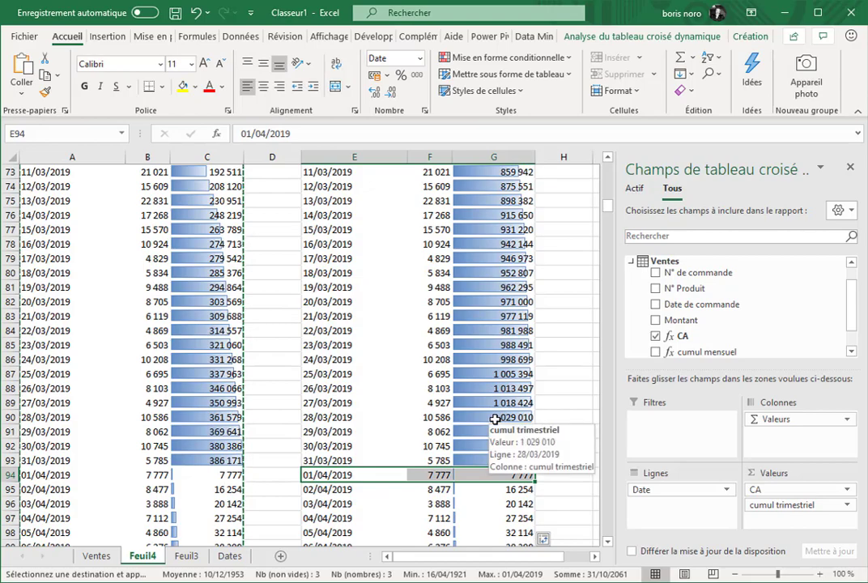
{"action": "scroll", "coordinate": [525, 389], "scroll_direction": "down", "scroll_amount": 7}
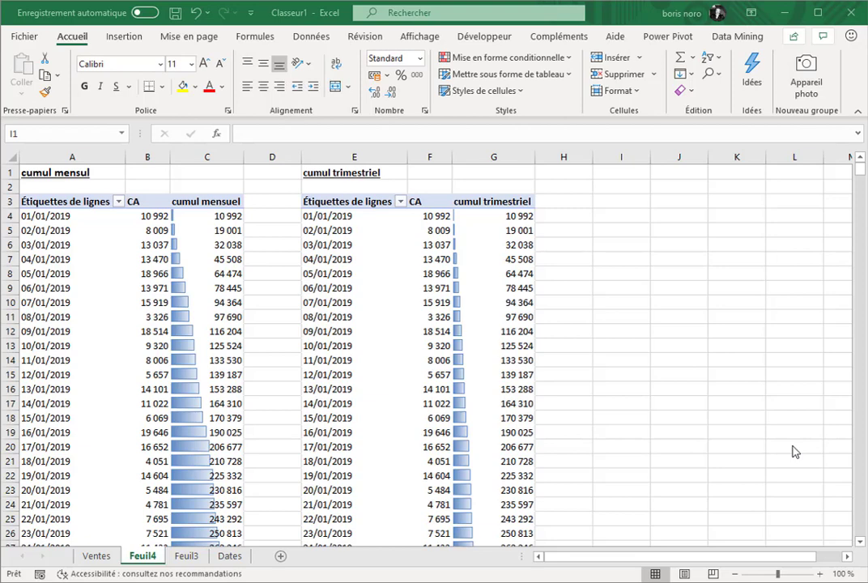
- Copy the entire cumul trimestriel pivot table starting at E3 and paste the copy beside it at cell I3
{"action": "left_click", "coordinate": [328, 200]}
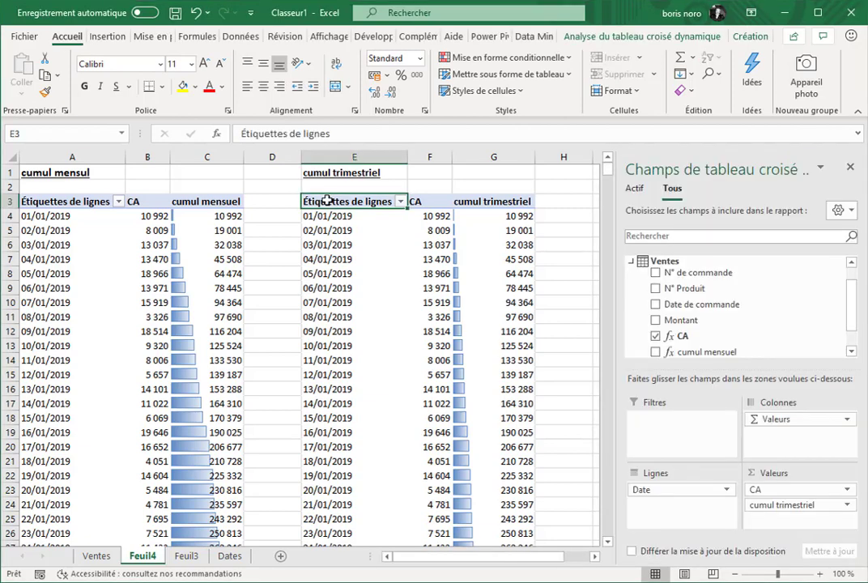
{"action": "key", "text": "ctrl+shift+Down"}
{"action": "key", "text": "ctrl+shift+Right"}
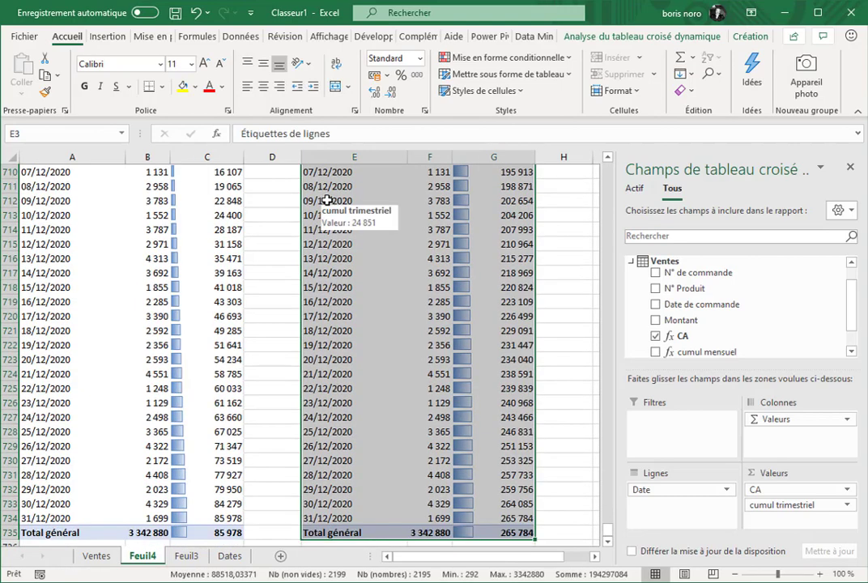
{"action": "key", "text": "ctrl+c"}
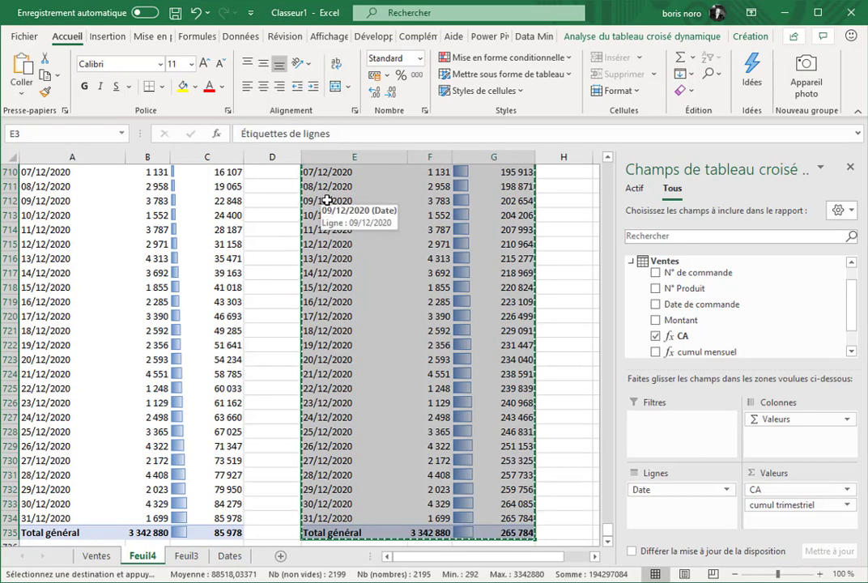
{"action": "key", "text": "Home"}
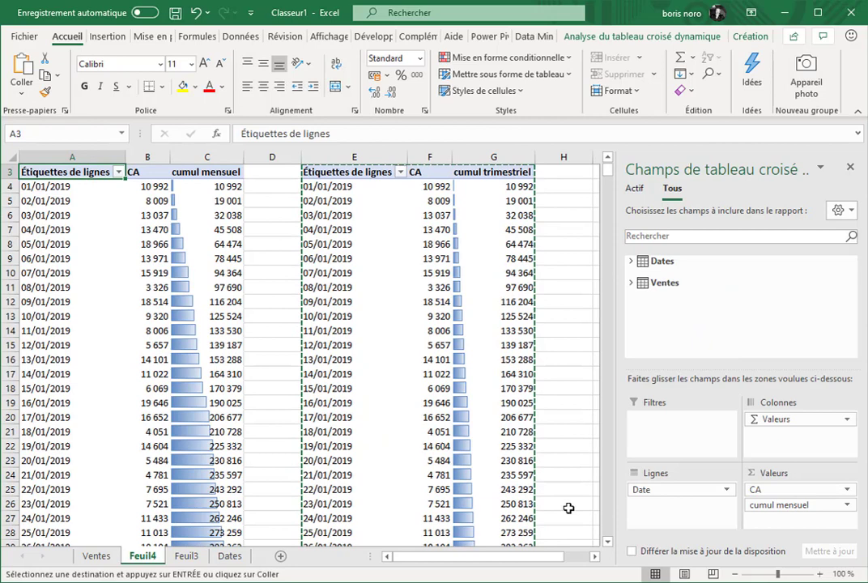
{"action": "left_click", "coordinate": [594, 557]}
{"action": "left_click", "coordinate": [595, 556]}
{"action": "scroll", "coordinate": [441, 296], "scroll_direction": "up", "scroll_amount": 1}
{"action": "left_click", "coordinate": [471, 199]}
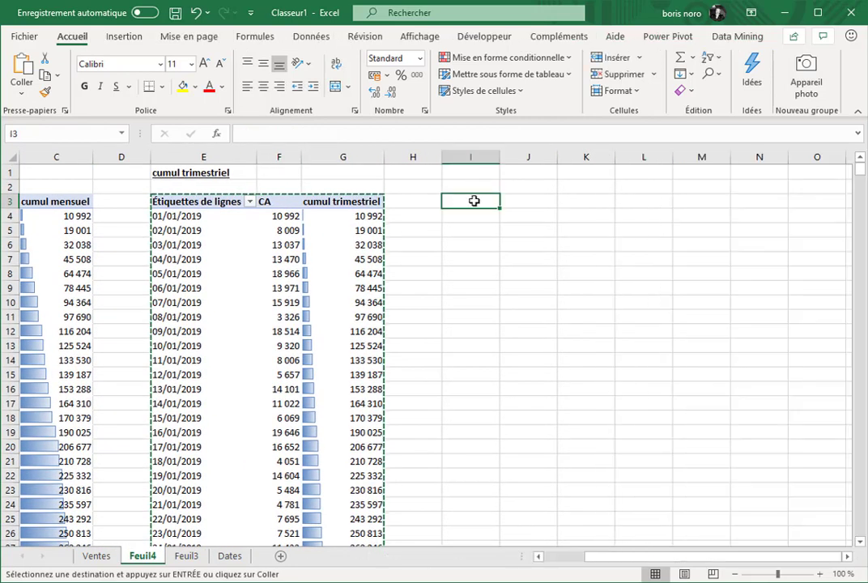
{"action": "key", "text": "ctrl+v"}
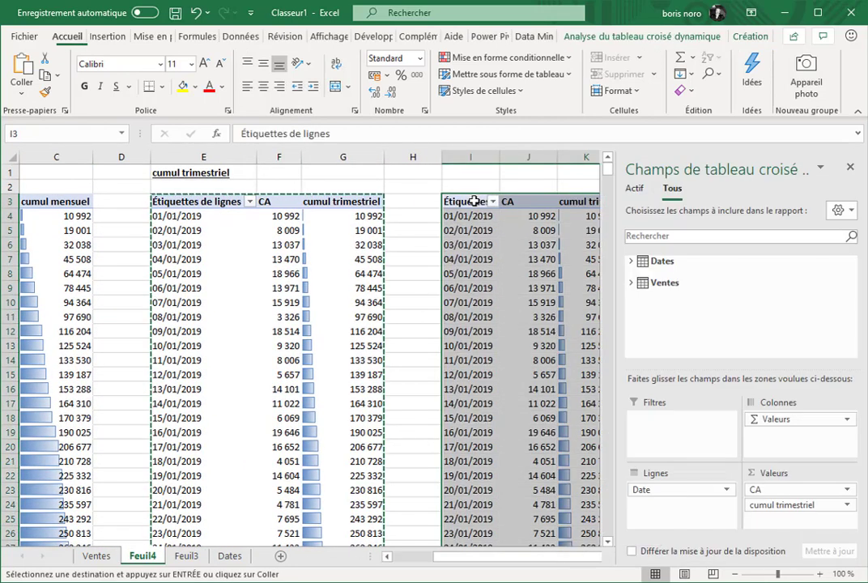
- Remove the cumul trimestriel measure from the pivot table copy at I3, leaving only CA as its value
{"action": "left_click_drag", "start_coordinate": [850, 322], "coordinate": [850, 338]}
{"action": "left_click", "coordinate": [655, 339]}
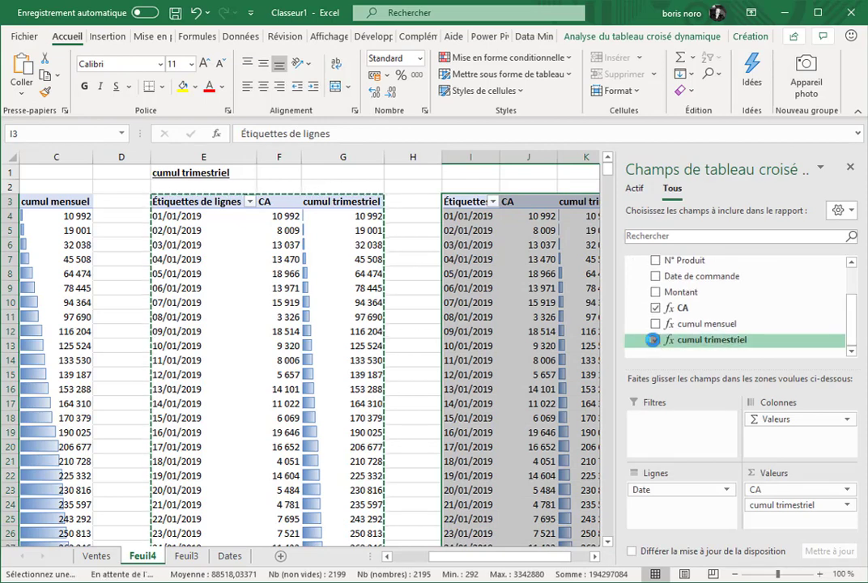
{"action": "left_click", "coordinate": [595, 557]}
{"action": "left_click", "coordinate": [595, 557]}
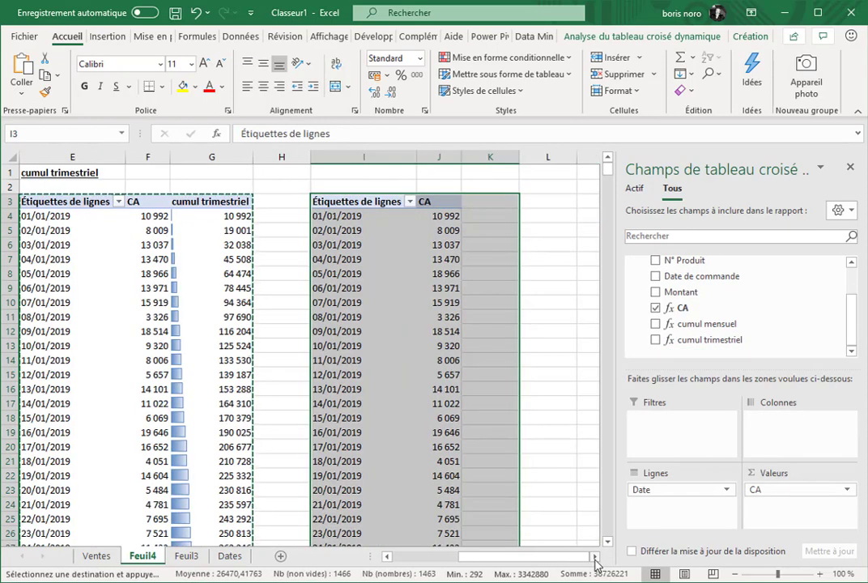
- Start a new Power Pivot measure in the Ventes table and name it cumul annuel
{"action": "left_click", "coordinate": [490, 37]}
{"action": "left_click", "coordinate": [106, 95]}
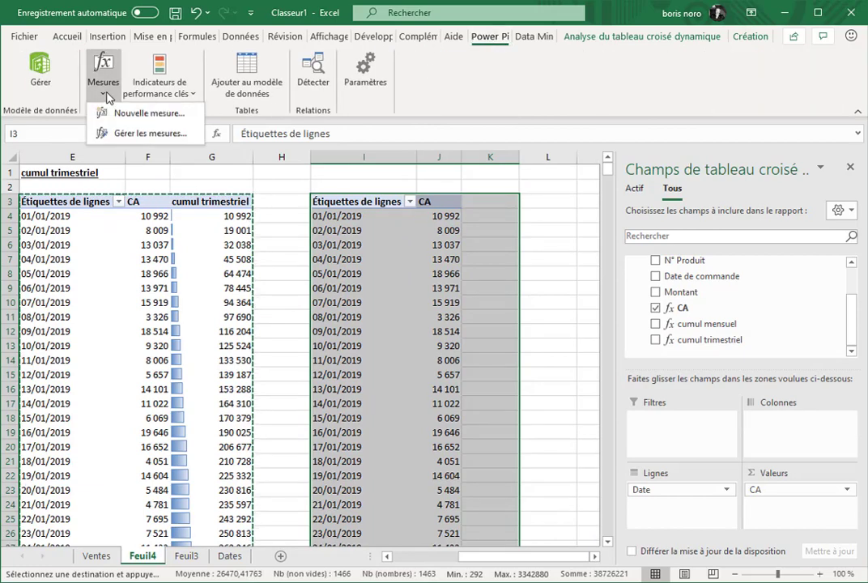
{"action": "left_click", "coordinate": [121, 113]}
{"action": "type", "text": "cumul annuel"}
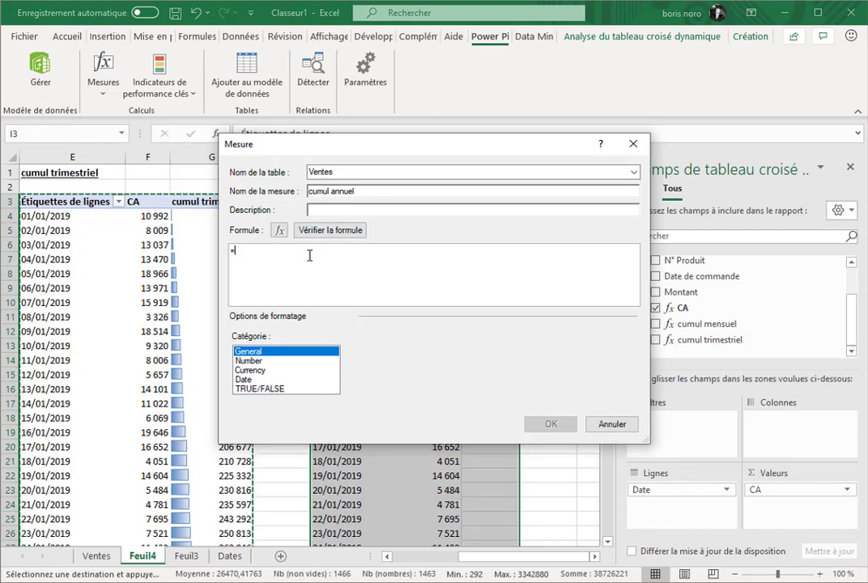
- Define the cumul annuel formula as =CALCULATE([CA];DATESYTD(Dates[Date]))
{"action": "type", "text": "CALCULATE("}
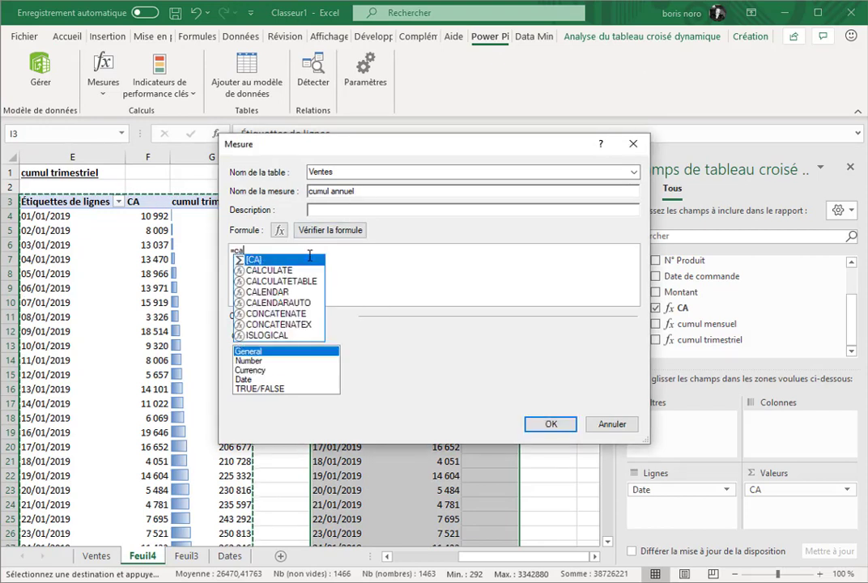
{"action": "key", "text": "Tab"}
{"action": "type", "text": "[CA]"}
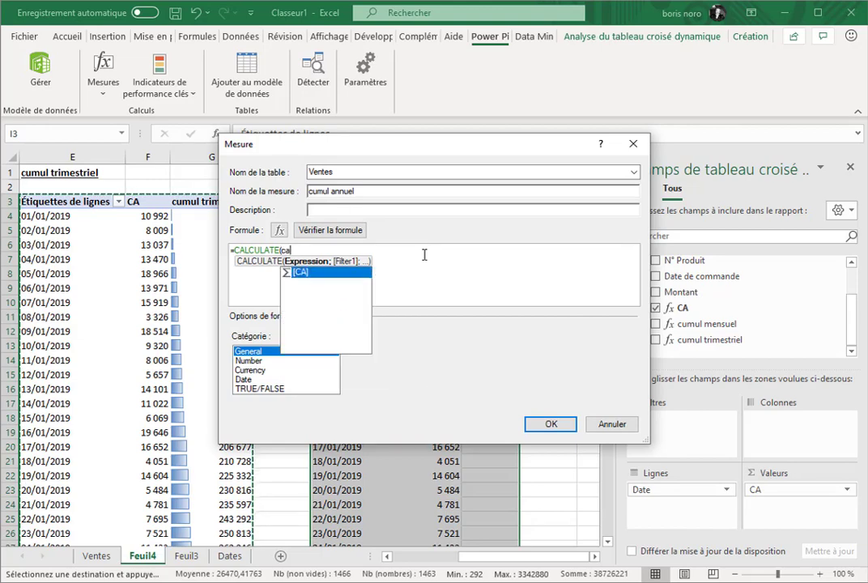
{"action": "key", "text": "Tab"}
{"action": "type", "text": ";dates"}
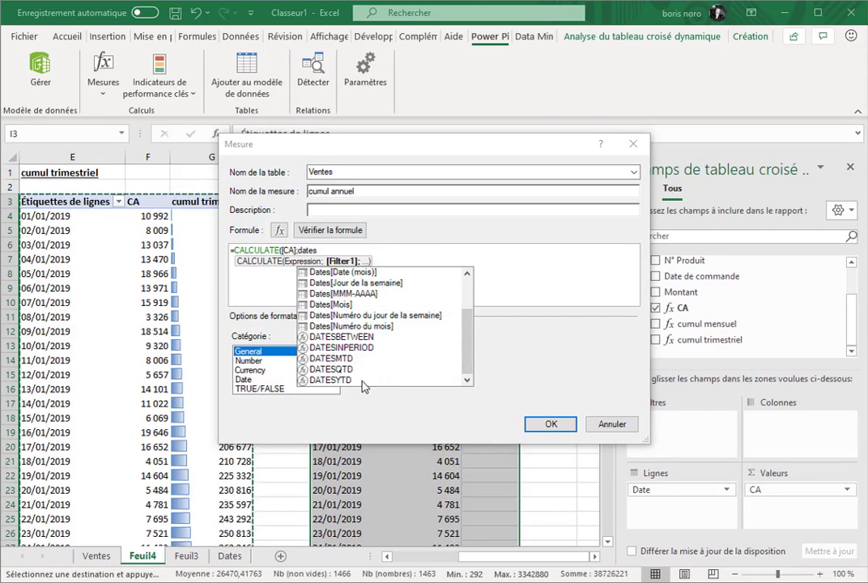
{"action": "left_click", "coordinate": [362, 382]}
{"action": "key", "text": "Tab"}
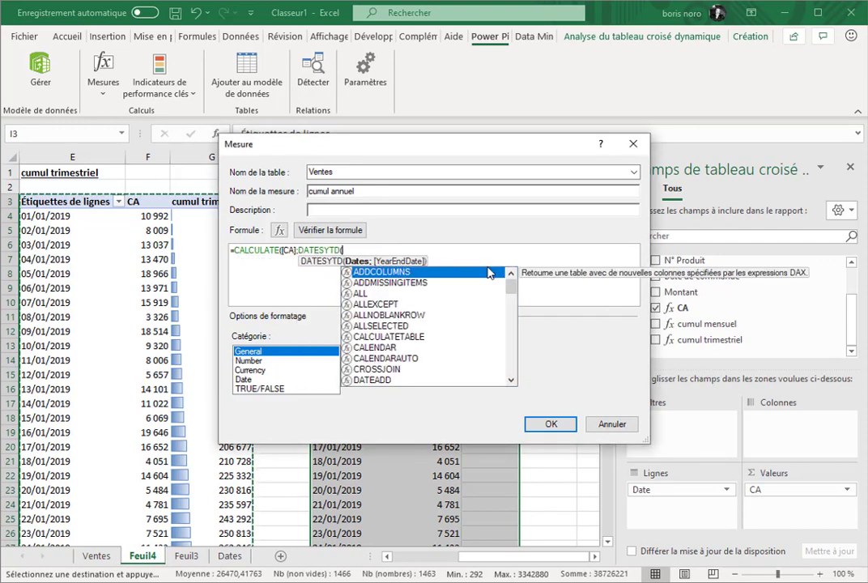
{"action": "type", "text": "dat"}
{"action": "double_click", "coordinate": [394, 325]}
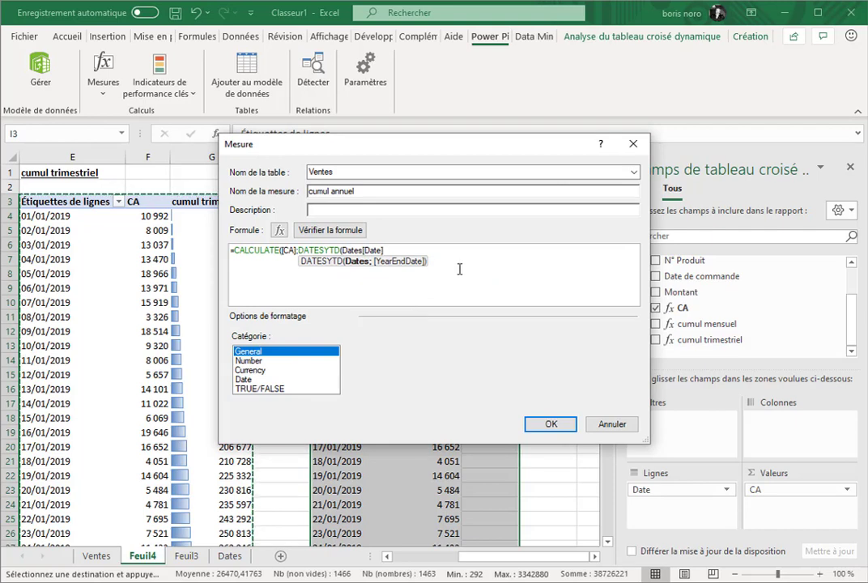
{"action": "type", "text": "))"}
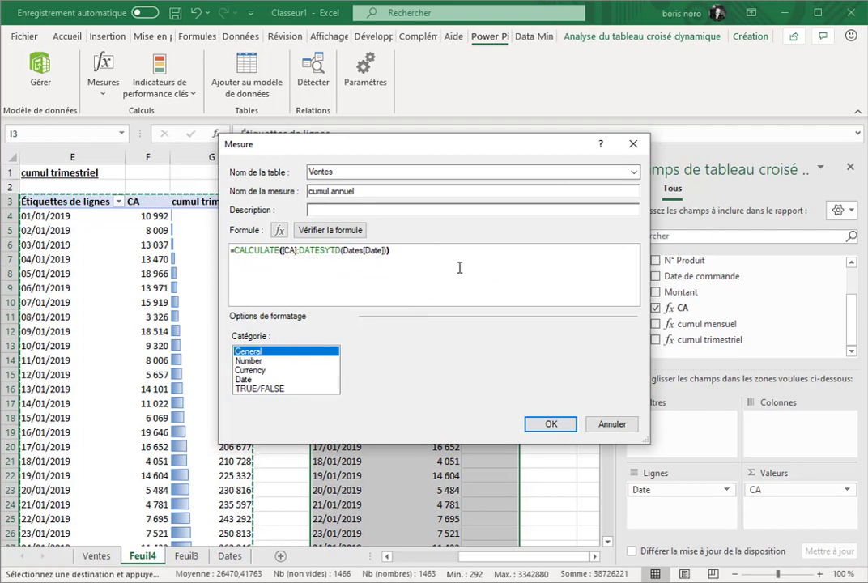
- Format the cumul annuel measure as a decimal number with 0 decimals and a thousands separator, and create it
{"action": "left_click", "coordinate": [268, 362]}
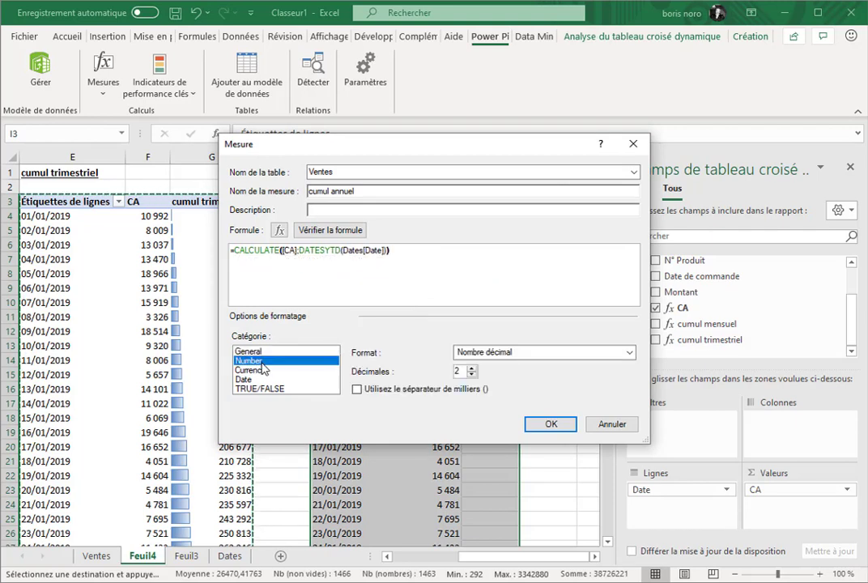
{"action": "left_click", "coordinate": [472, 375]}
{"action": "left_click", "coordinate": [472, 375]}
{"action": "left_click", "coordinate": [474, 389]}
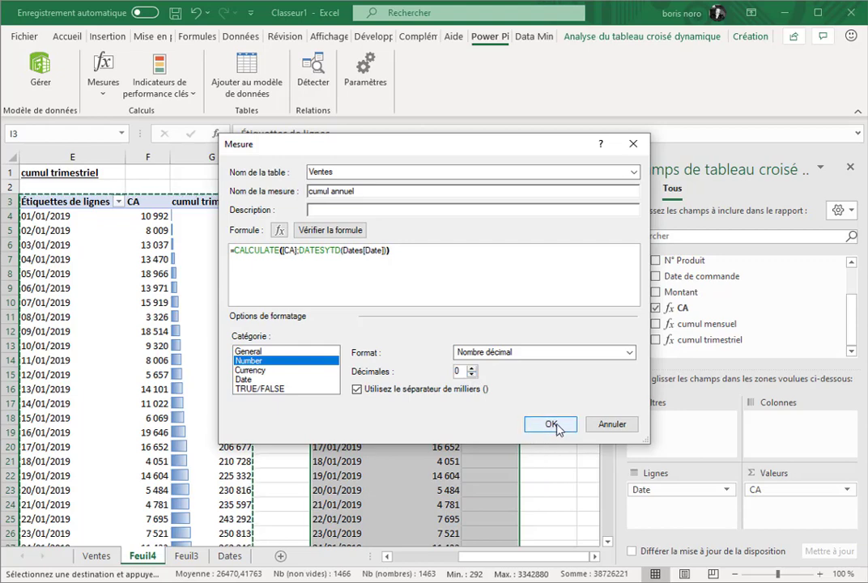
{"action": "left_click", "coordinate": [552, 427]}
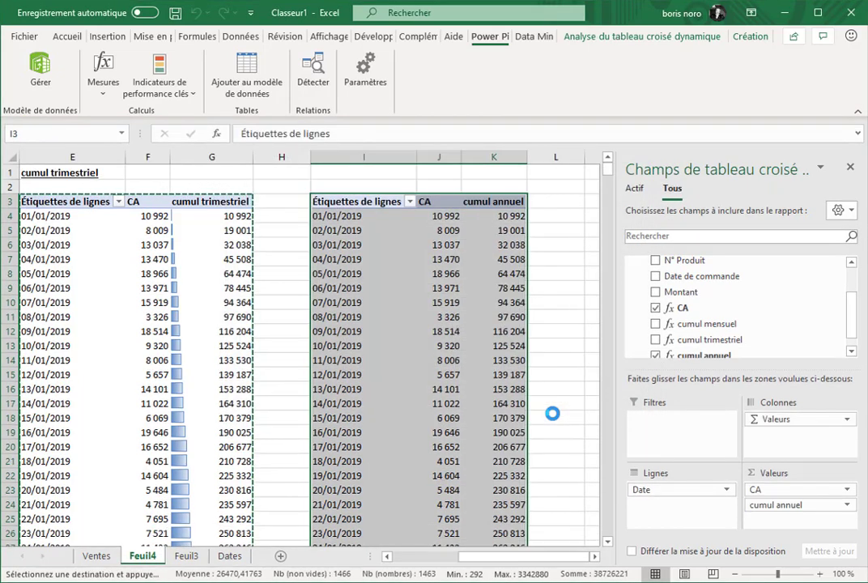
- Apply blue gradient data bars to the whole cumul annuel column of the third pivot table
{"action": "left_click", "coordinate": [492, 192]}
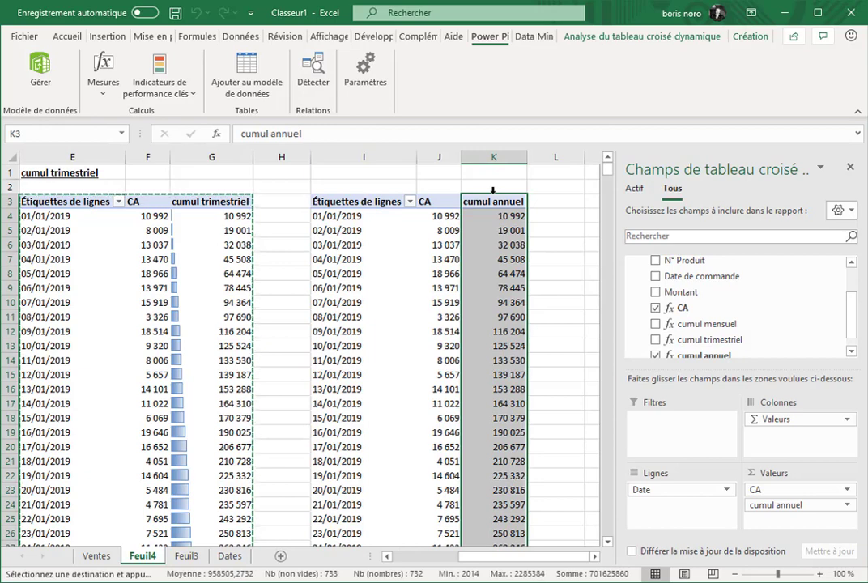
{"action": "left_click", "coordinate": [66, 37]}
{"action": "left_click", "coordinate": [557, 58]}
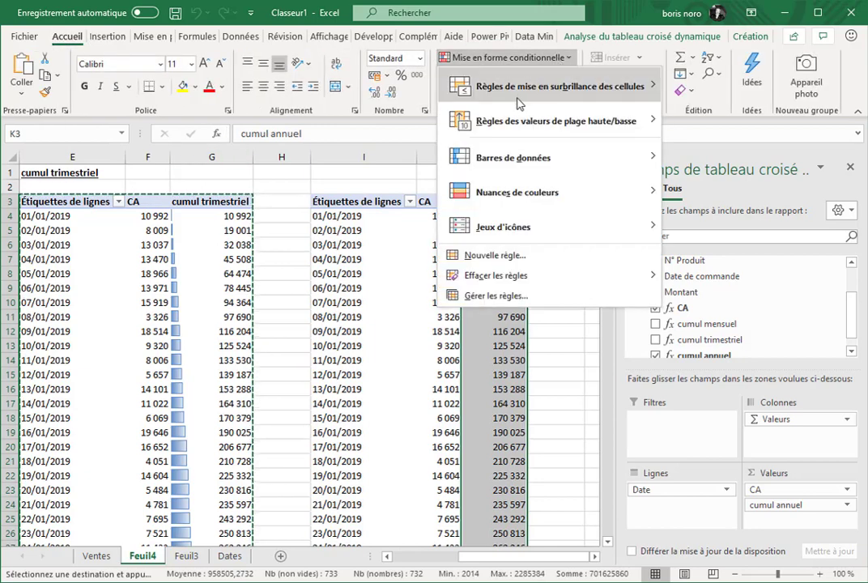
{"action": "mouse_move", "coordinate": [542, 160]}
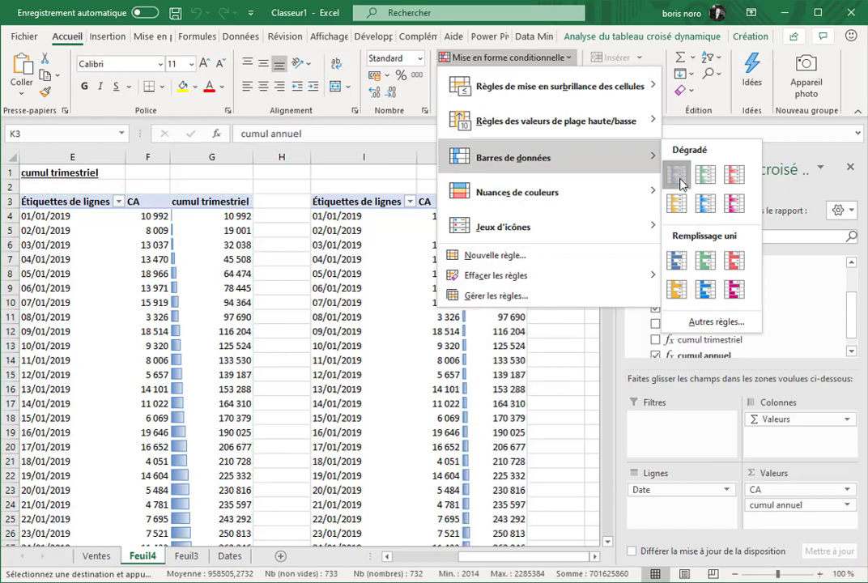
{"action": "left_click", "coordinate": [678, 180]}
- Examine the cumul annuel values and data bars through 2019 and across the year change on 01/01/2020
{"action": "scroll", "coordinate": [519, 245], "scroll_direction": "down", "scroll_amount": 5}
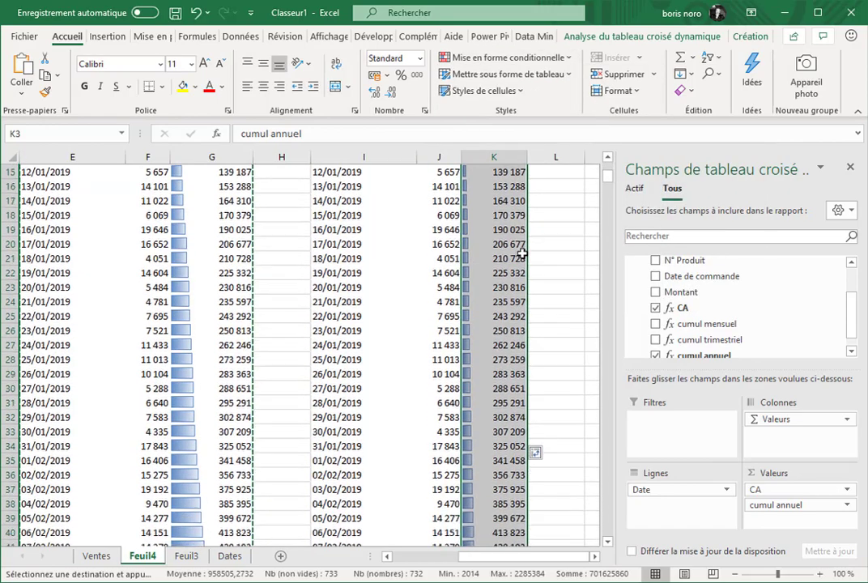
{"action": "scroll", "coordinate": [523, 254], "scroll_direction": "down", "scroll_amount": 20}
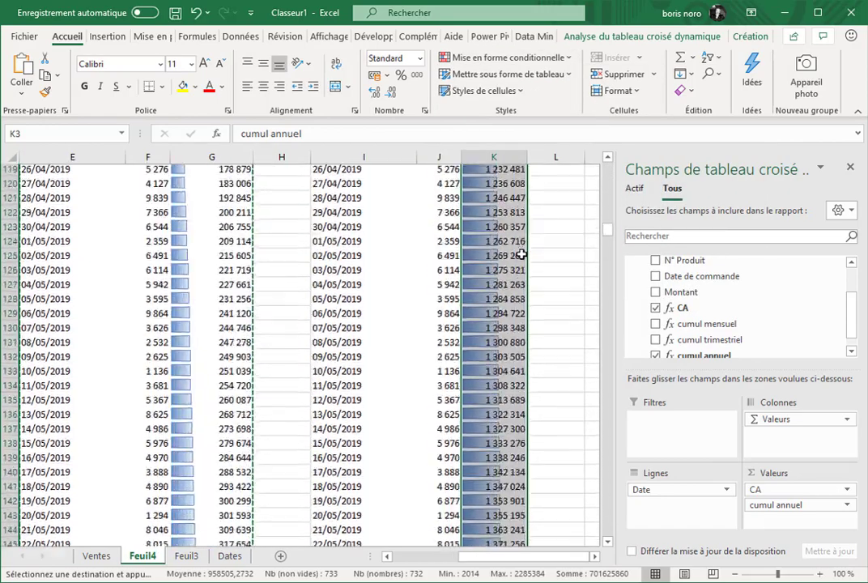
{"action": "scroll", "coordinate": [523, 254], "scroll_direction": "down", "scroll_amount": 20}
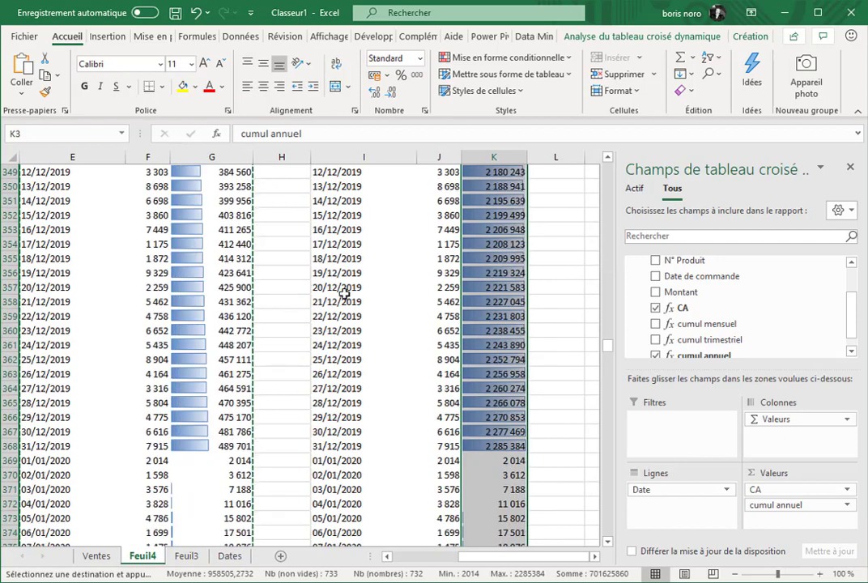
{"action": "left_click", "coordinate": [500, 462]}
{"action": "scroll", "coordinate": [553, 297], "scroll_direction": "down", "scroll_amount": 2}
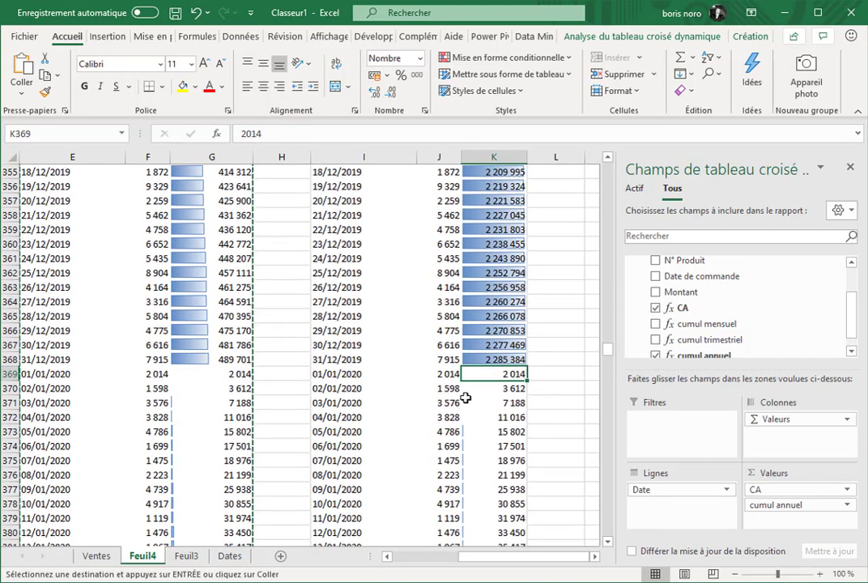
{"action": "scroll", "coordinate": [467, 397], "scroll_direction": "down", "scroll_amount": 20}
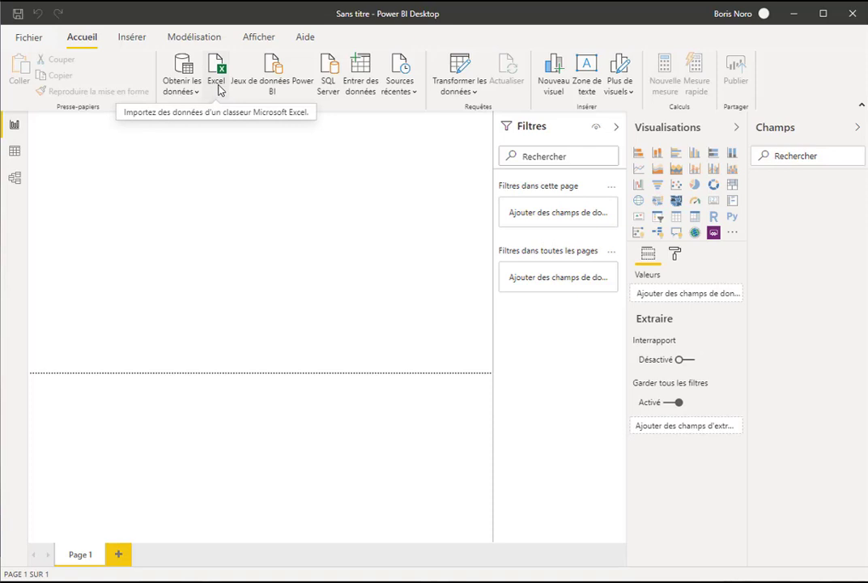
- In Power BI Desktop, import the Dates and Ventes sheets from the Excel workbook total_cumule.xlsx
{"action": "left_click", "coordinate": [216, 81]}
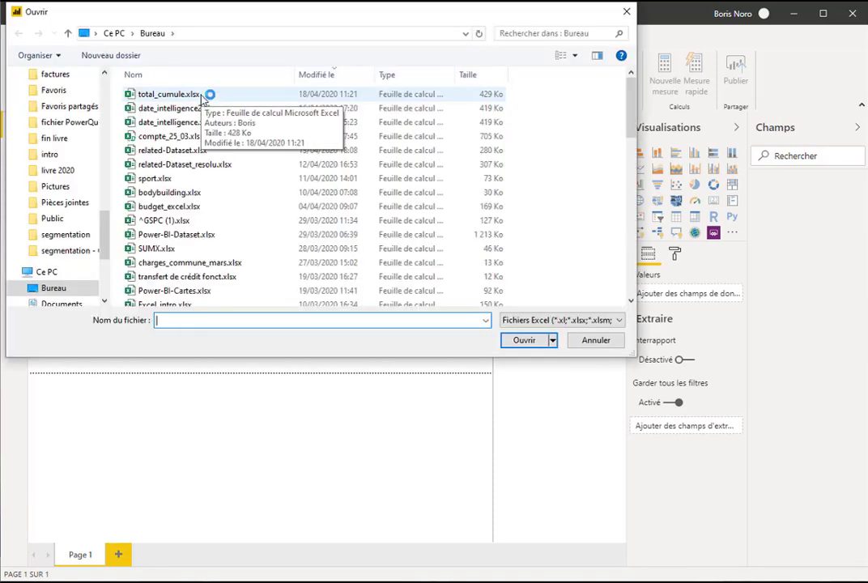
{"action": "double_click", "coordinate": [169, 94]}
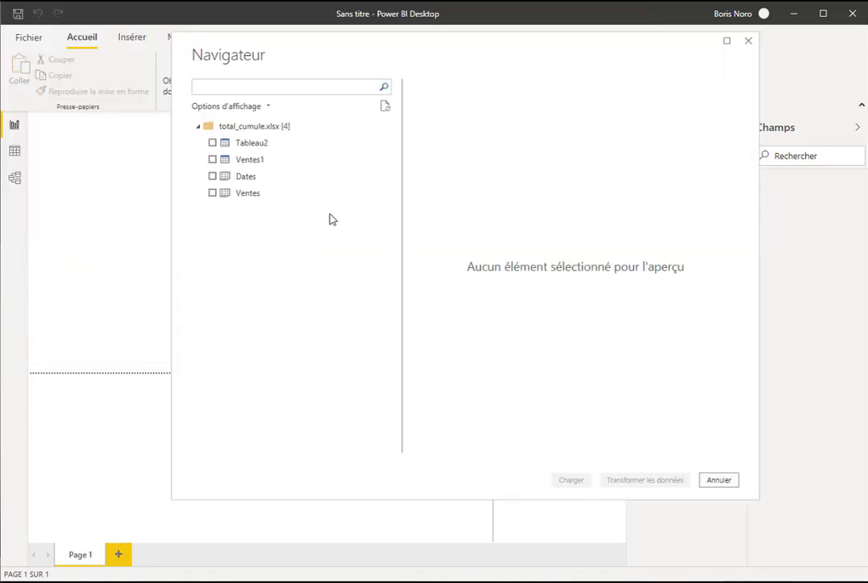
{"action": "left_click", "coordinate": [212, 177]}
{"action": "left_click", "coordinate": [212, 192]}
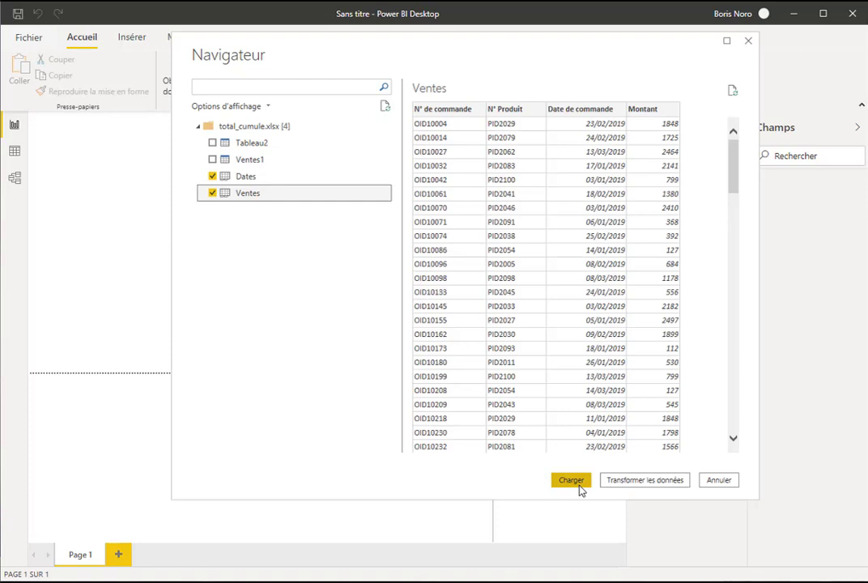
{"action": "left_click", "coordinate": [571, 480]}
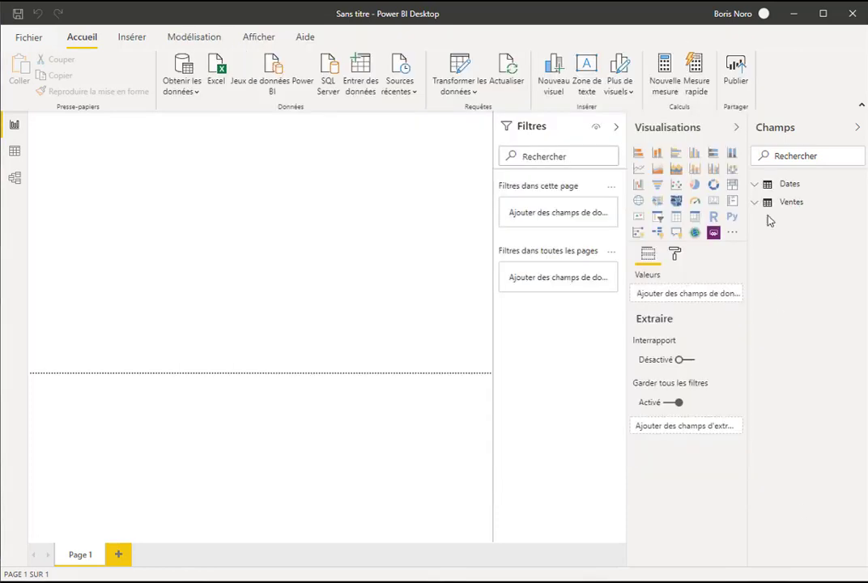
- Create a relationship between Date in the Dates table and Date de commande in the Ventes table
{"action": "left_click", "coordinate": [771, 183]}
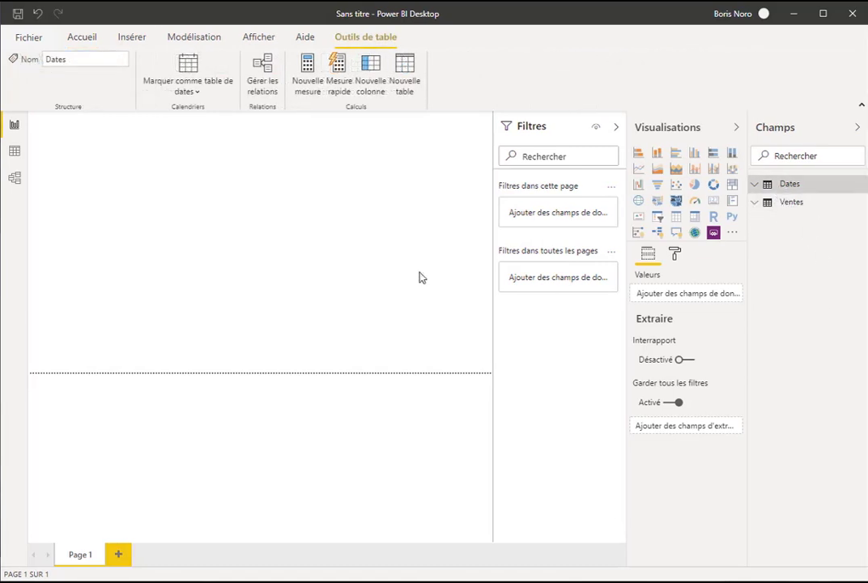
{"action": "left_click", "coordinate": [15, 178]}
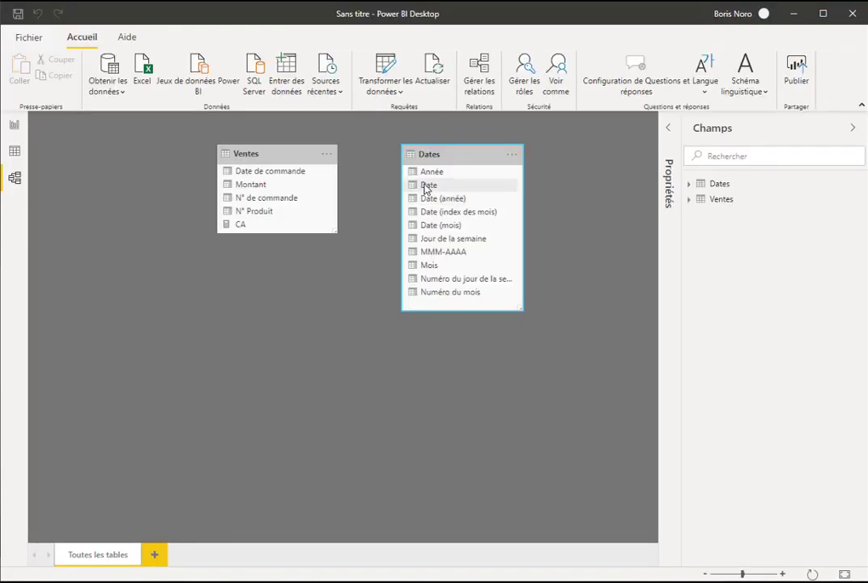
{"action": "left_click_drag", "start_coordinate": [426, 188], "coordinate": [285, 175]}
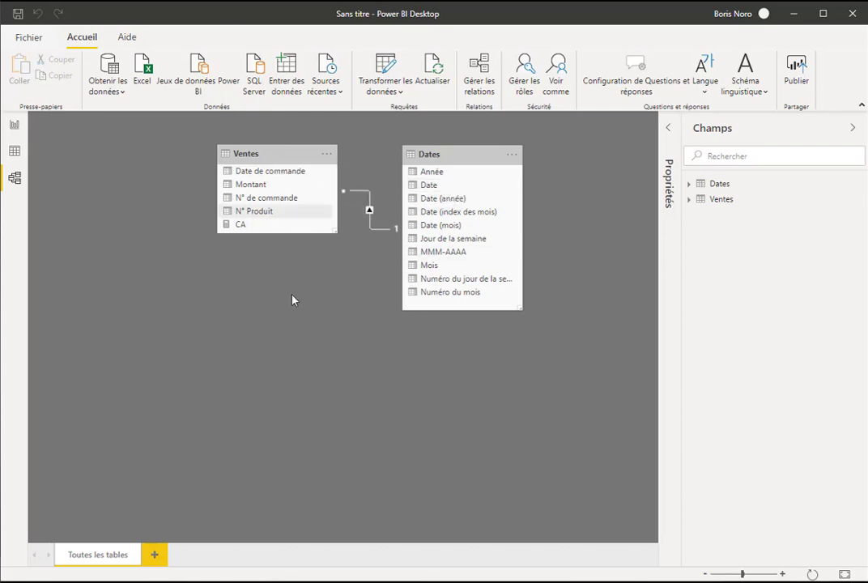
- Return to the report view and create the measure CA = SUM(Ventes[Montant ]) in the Ventes table
{"action": "left_click", "coordinate": [15, 125]}
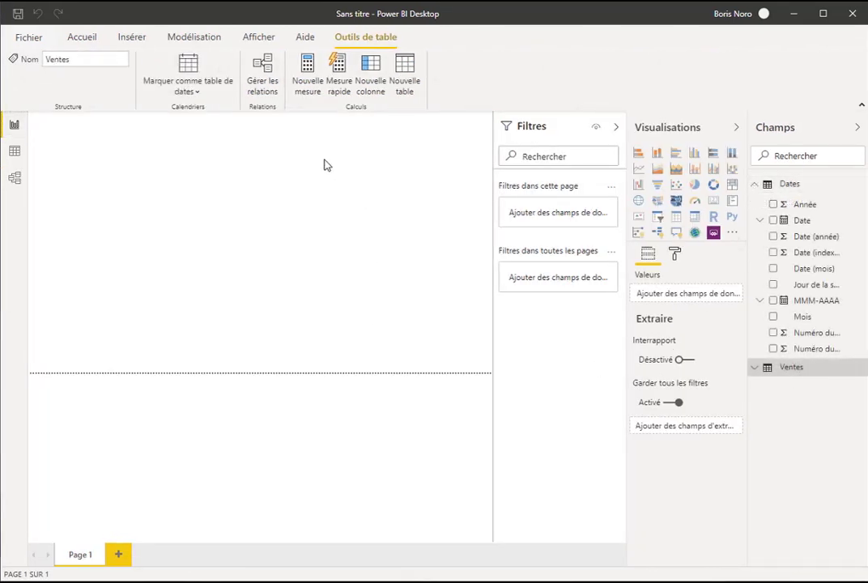
{"action": "left_click", "coordinate": [306, 89]}
{"action": "type", "text": "Mes"}
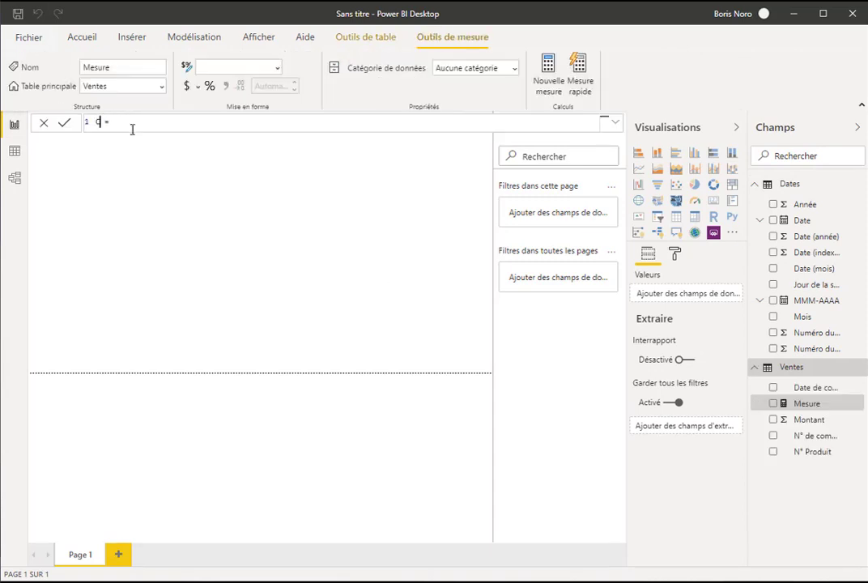
{"action": "type", "text": "SUM(ve"}
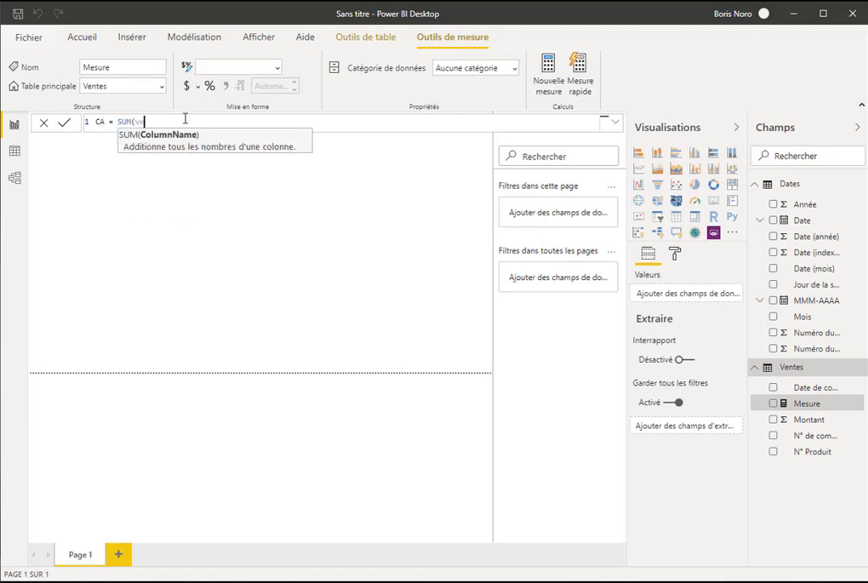
{"action": "type", "text": "n"}
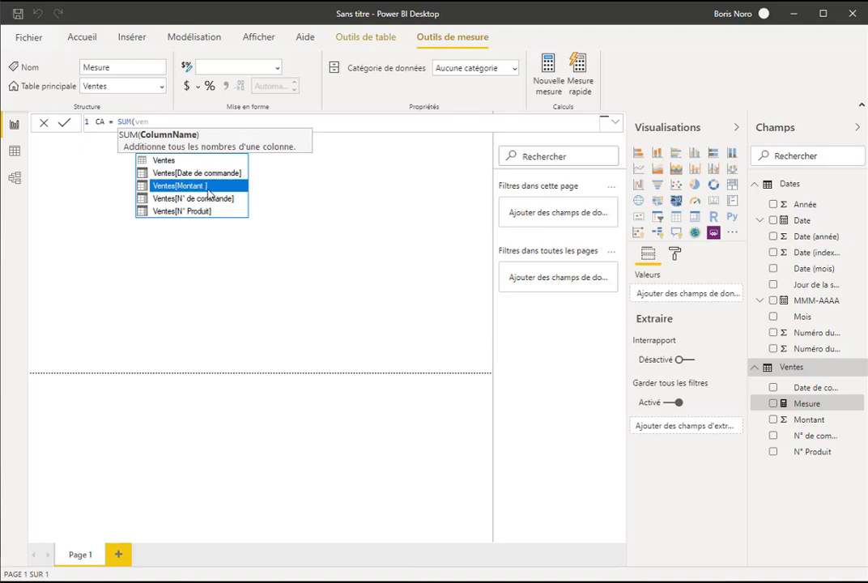
{"action": "left_click", "coordinate": [208, 186]}
{"action": "type", "text": ")"}
{"action": "key", "text": "Return"}
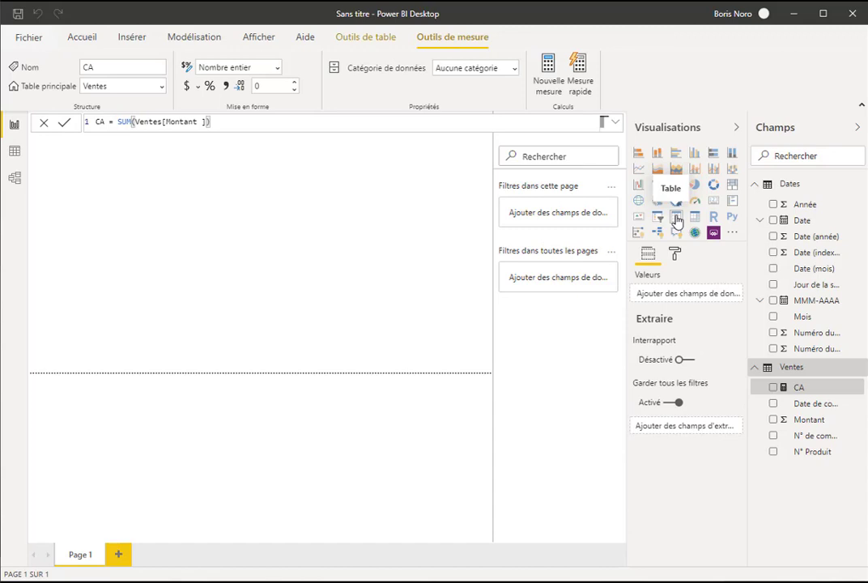
- Add a table visual to Page 1 showing Date from Dates and the CA measure
{"action": "left_click", "coordinate": [676, 220]}
{"action": "left_click", "coordinate": [774, 221]}
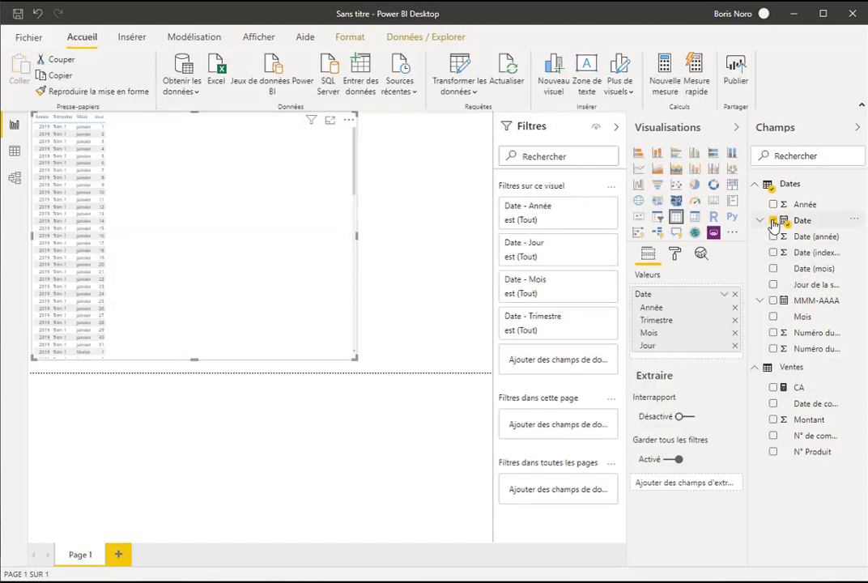
{"action": "left_click", "coordinate": [774, 388]}
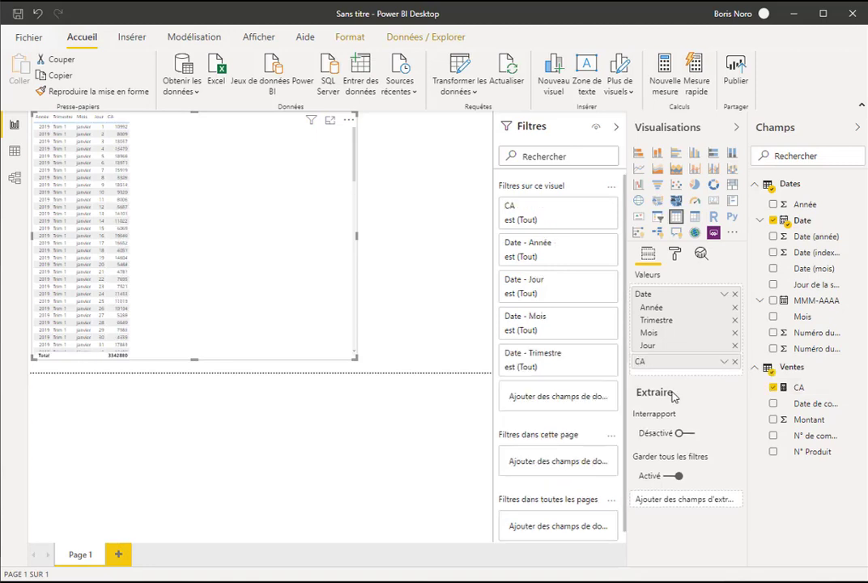
- Set the text size of the table visual's values to 24 pt
{"action": "left_click", "coordinate": [676, 255]}
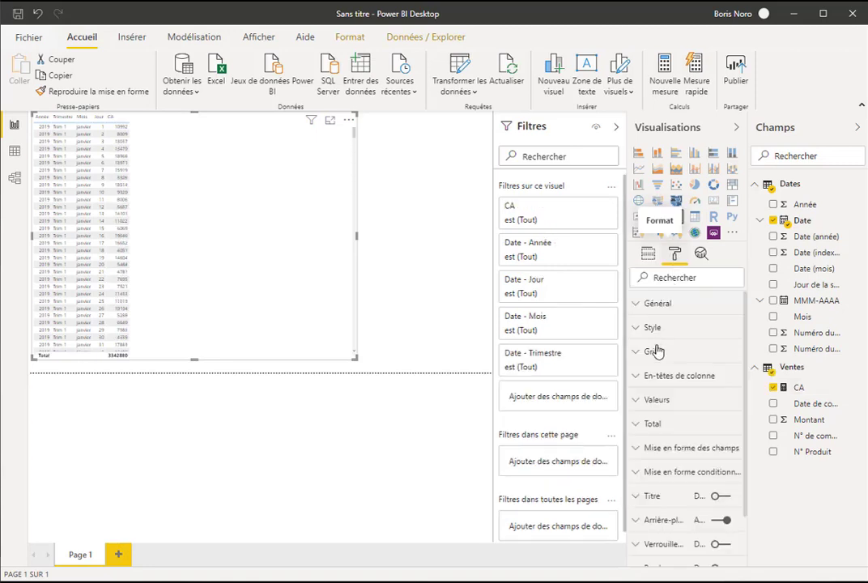
{"action": "left_click", "coordinate": [640, 400]}
{"action": "scroll", "coordinate": [688, 437], "scroll_direction": "down", "scroll_amount": 5}
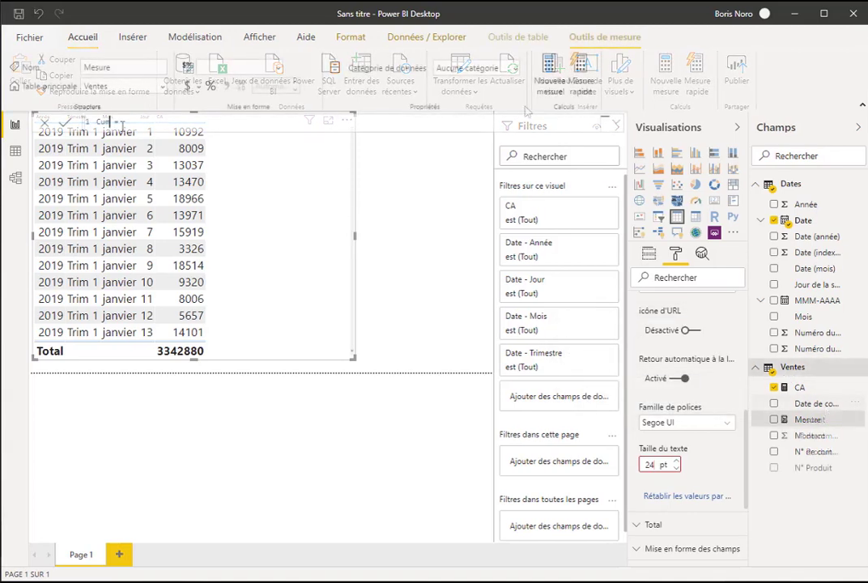
- Create the measure Cumul mensuel = CALCULATE([CA];DATESMTD(Dates[Date])) in the Ventes table and add it to the table visual
{"action": "type", "text": "Cumul mensuel ="}
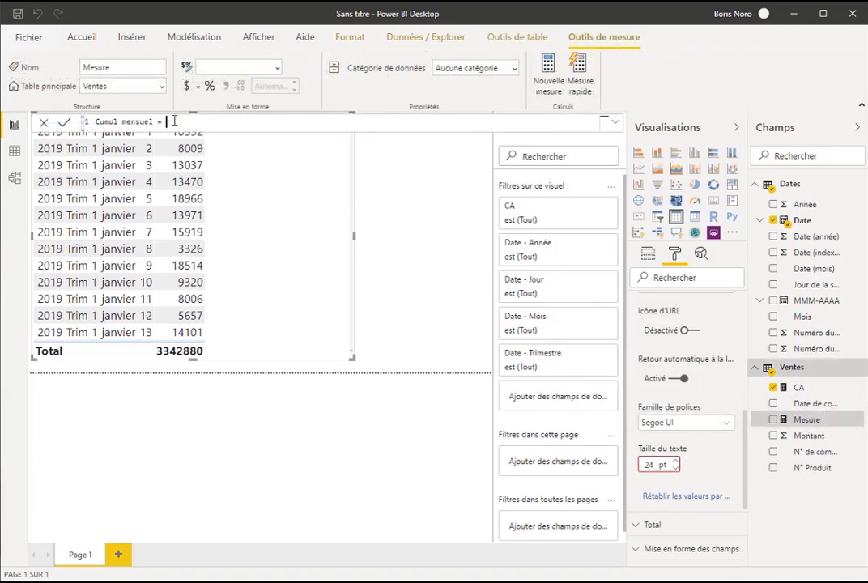
{"action": "type", "text": "calculate("}
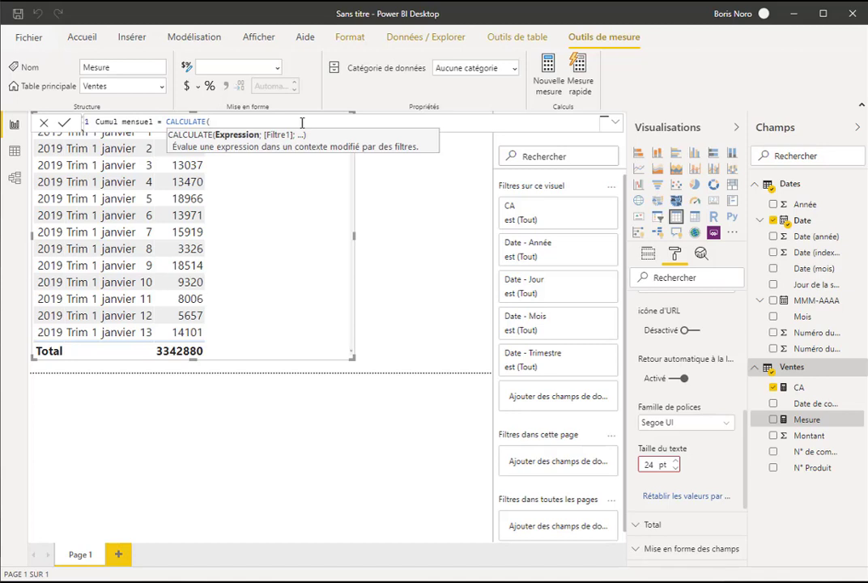
{"action": "type", "text": "[CA];dates"}
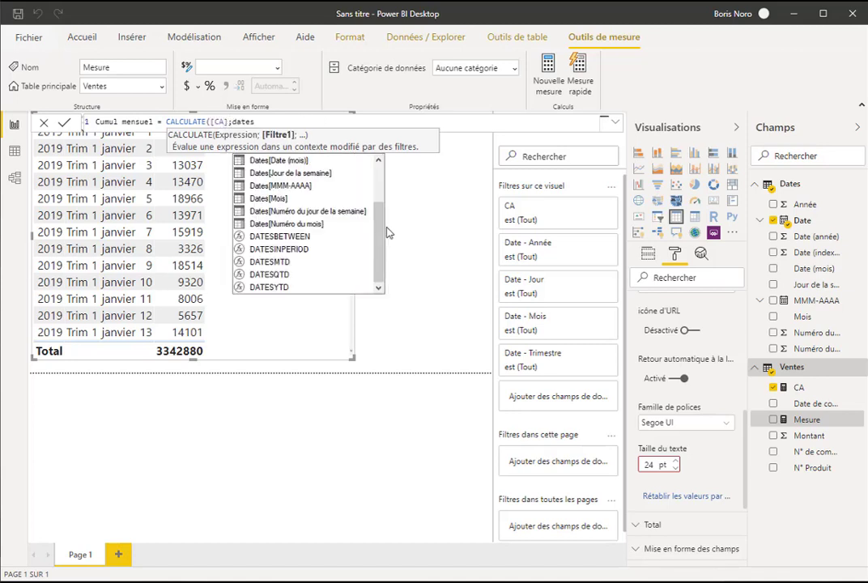
{"action": "double_click", "coordinate": [286, 264]}
{"action": "type", "text": "dat"}
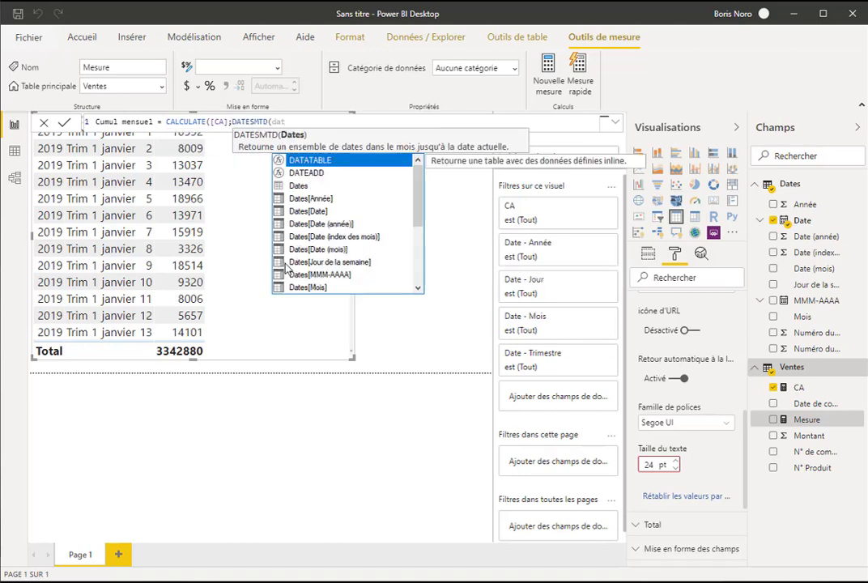
{"action": "double_click", "coordinate": [308, 212]}
{"action": "type", "text": "))"}
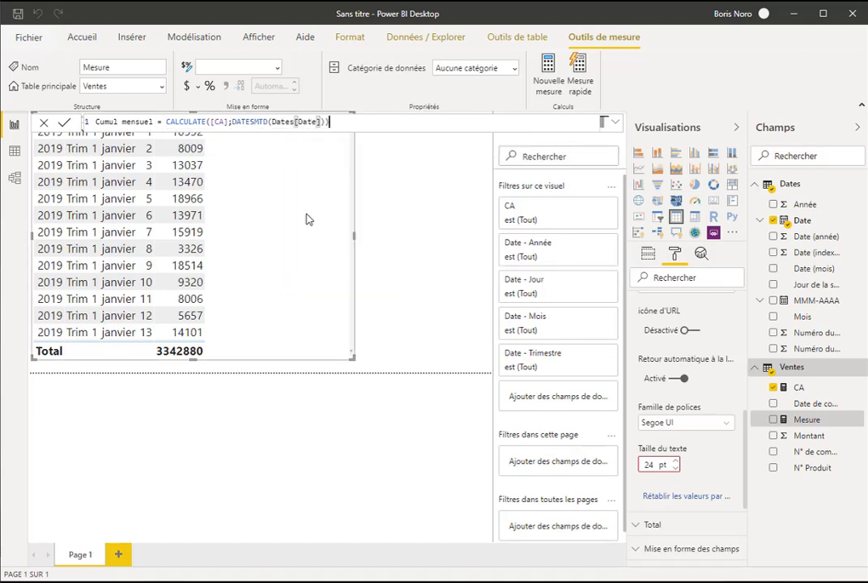
{"action": "key", "text": "Return"}
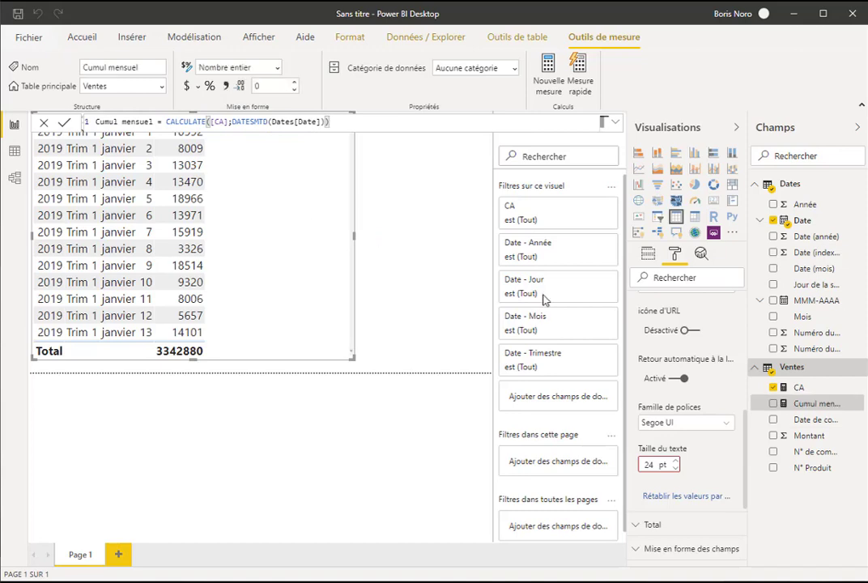
{"action": "left_click", "coordinate": [773, 404]}
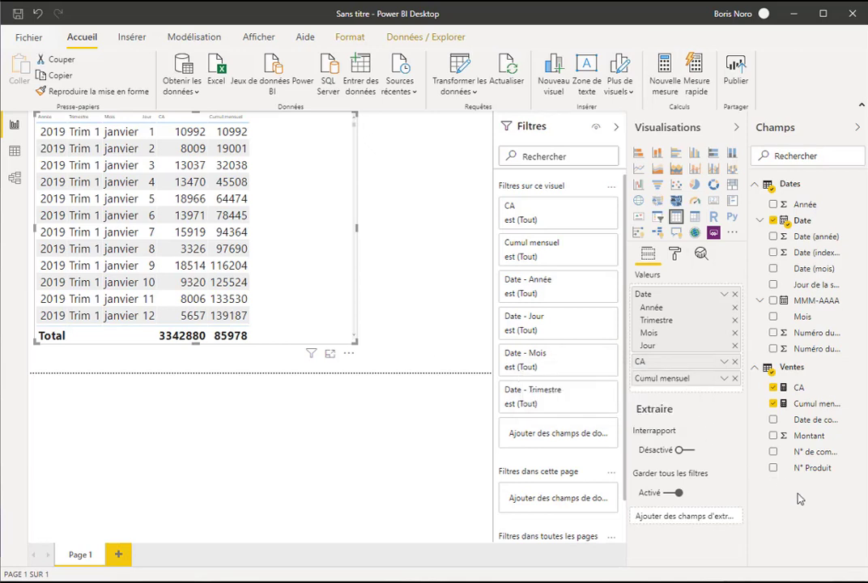
- Turn on data bars in the conditional formatting of the table visual's Cumul mensuel column and check them across January and February
{"action": "left_click", "coordinate": [677, 255]}
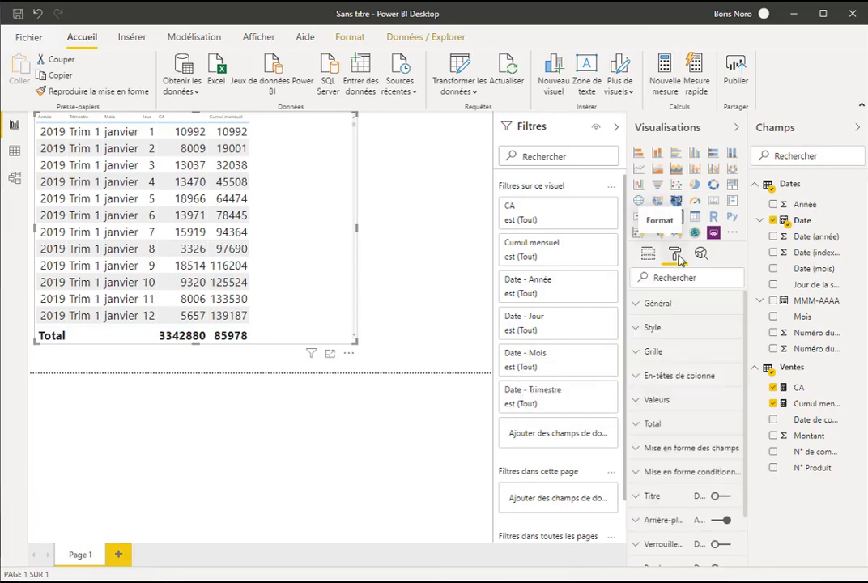
{"action": "left_click", "coordinate": [640, 478]}
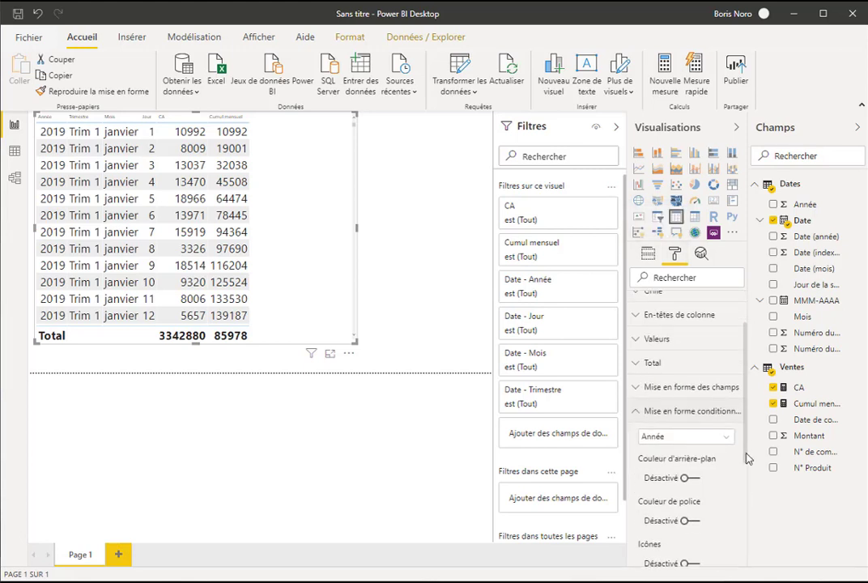
{"action": "left_click", "coordinate": [728, 441]}
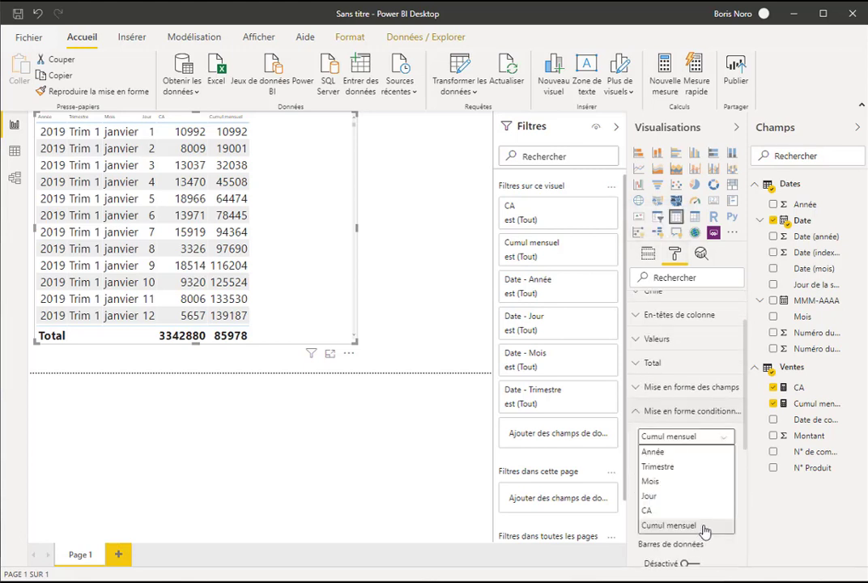
{"action": "left_click", "coordinate": [701, 526]}
{"action": "scroll", "coordinate": [741, 454], "scroll_direction": "down", "scroll_amount": 1}
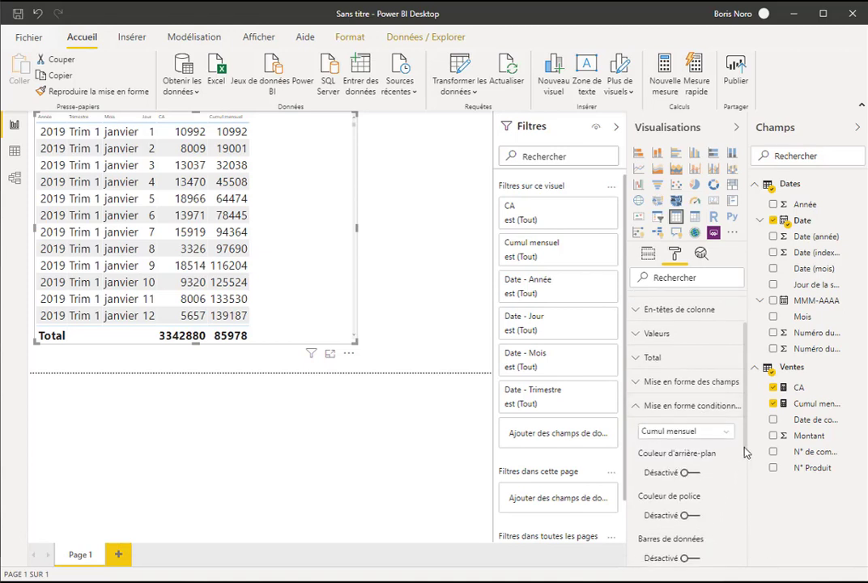
{"action": "scroll", "coordinate": [745, 460], "scroll_direction": "down", "scroll_amount": 2}
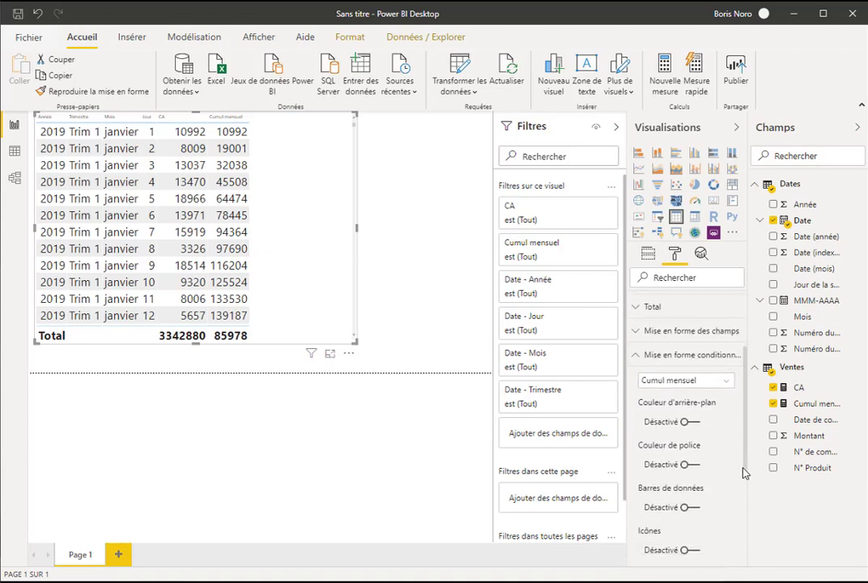
{"action": "left_click", "coordinate": [685, 508]}
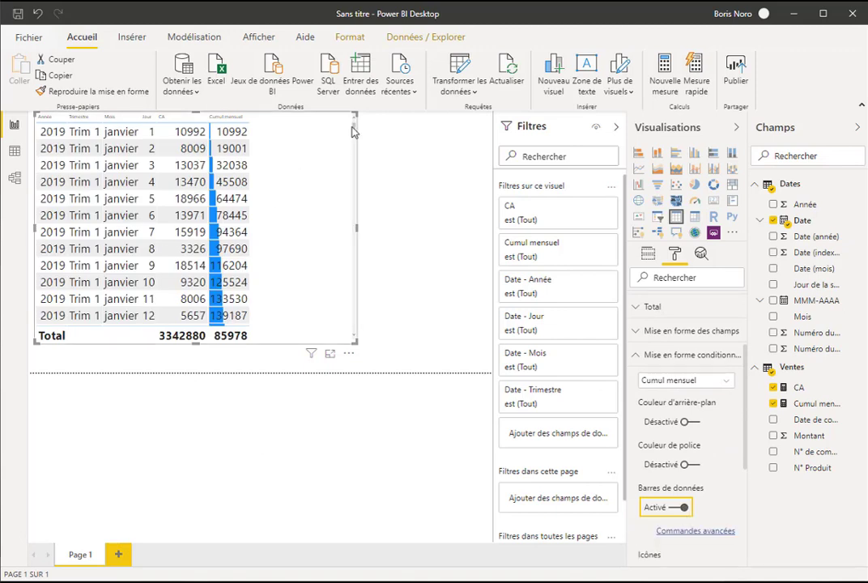
{"action": "scroll", "coordinate": [277, 180], "scroll_direction": "down", "scroll_amount": 3}
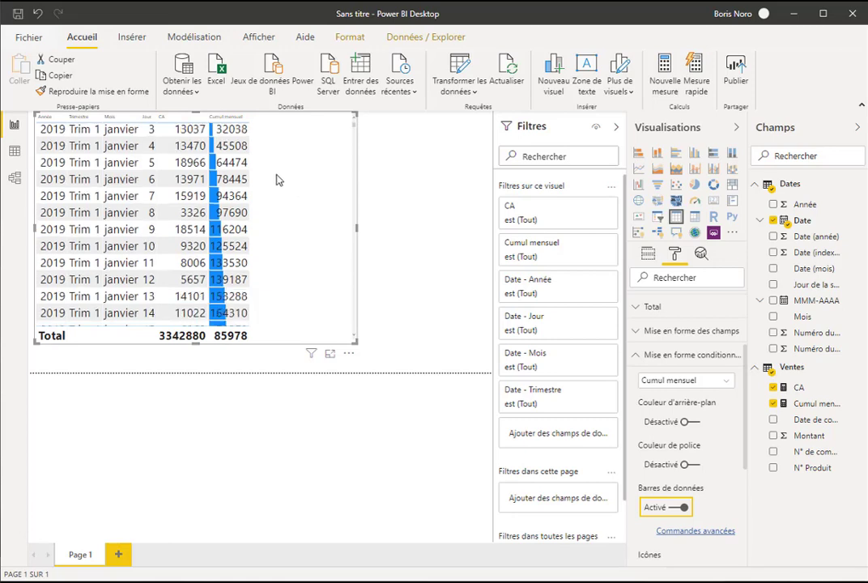
{"action": "scroll", "coordinate": [276, 179], "scroll_direction": "down", "scroll_amount": 5}
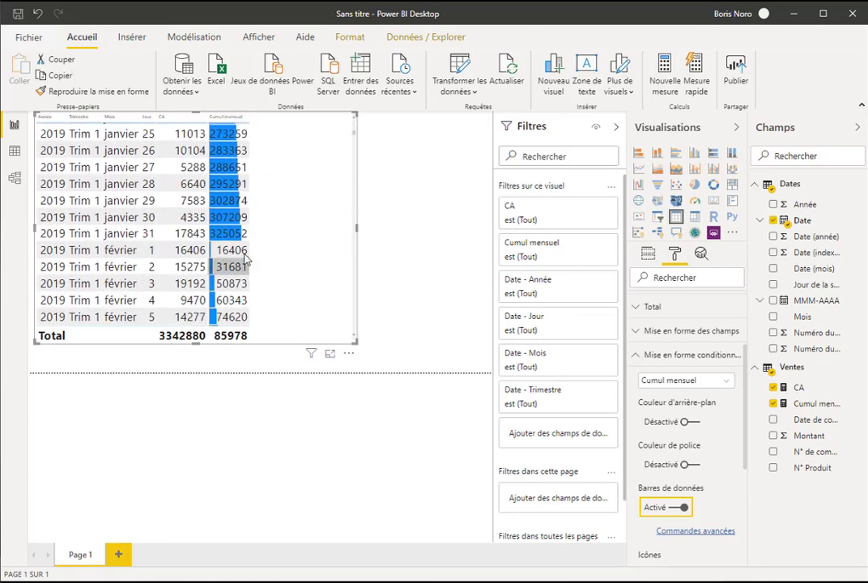
{"action": "scroll", "coordinate": [304, 216], "scroll_direction": "down", "scroll_amount": 6}
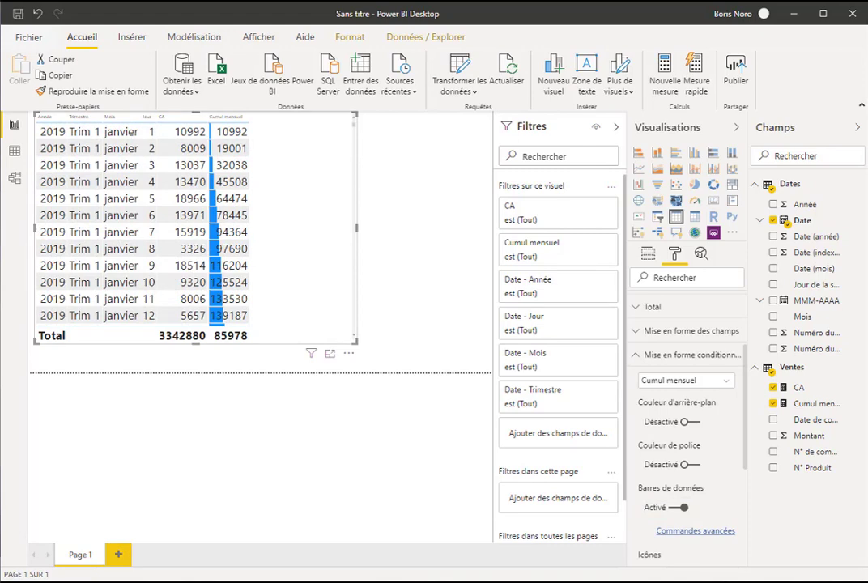
- Create the measure Cumul trimestriel = CALCULATE([CA];DATESQTD(Dates[Date])) in the Ventes table
{"action": "left_click", "coordinate": [791, 368]}
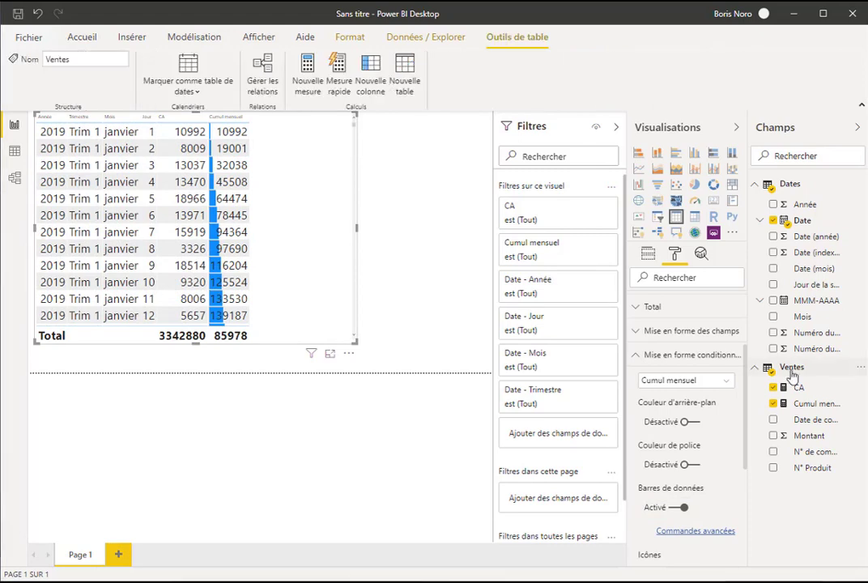
{"action": "left_click", "coordinate": [85, 38]}
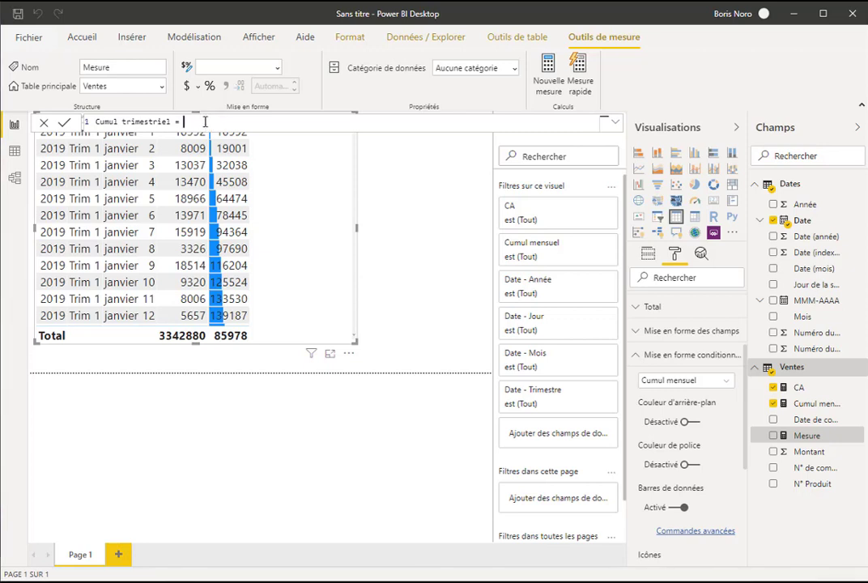
{"action": "type", "text": "al"}
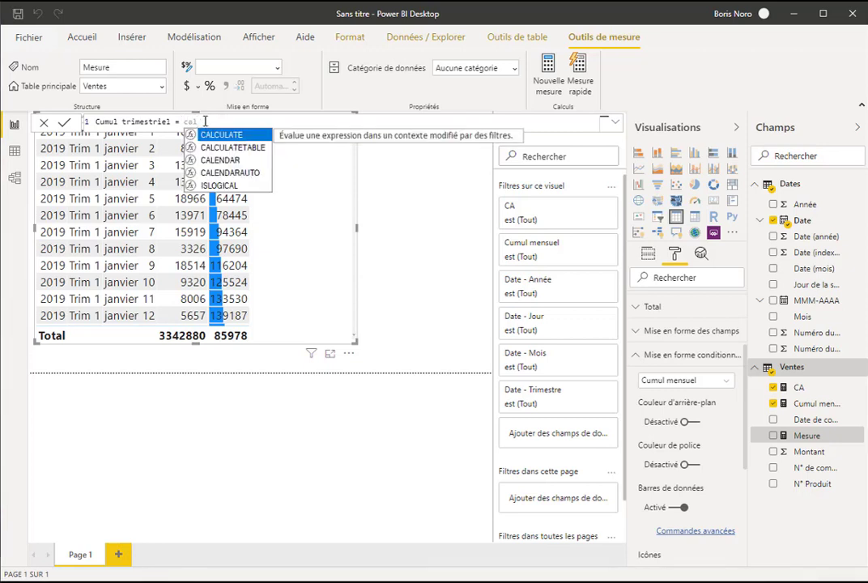
{"action": "key", "text": "Tab"}
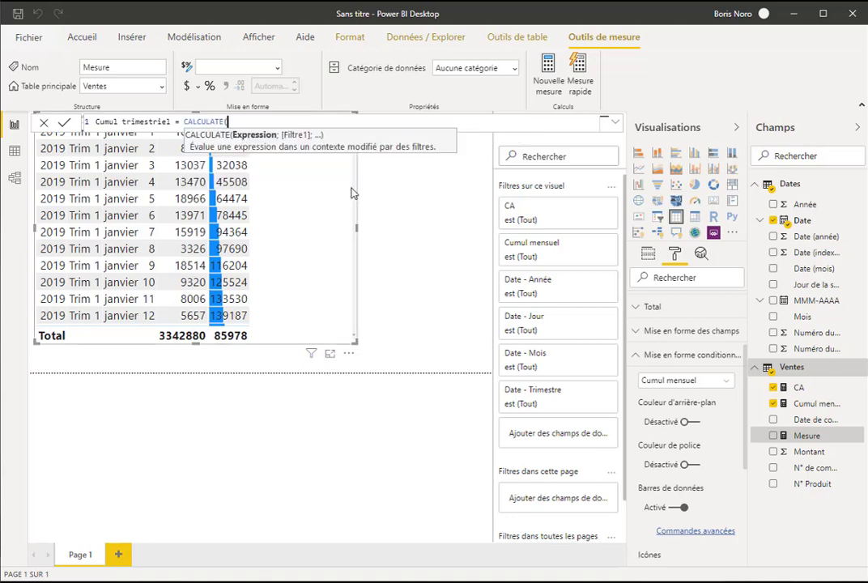
{"action": "type", "text": "[CA];"}
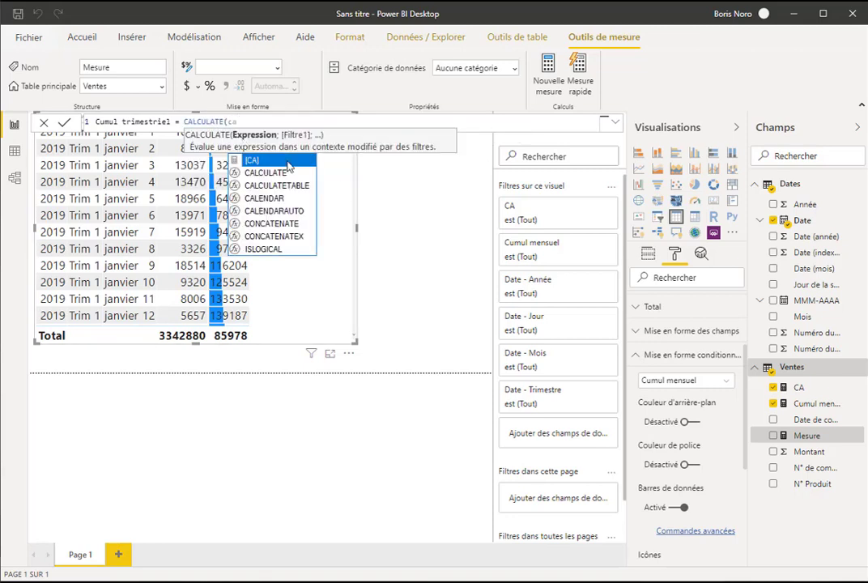
{"action": "type", "text": "dates"}
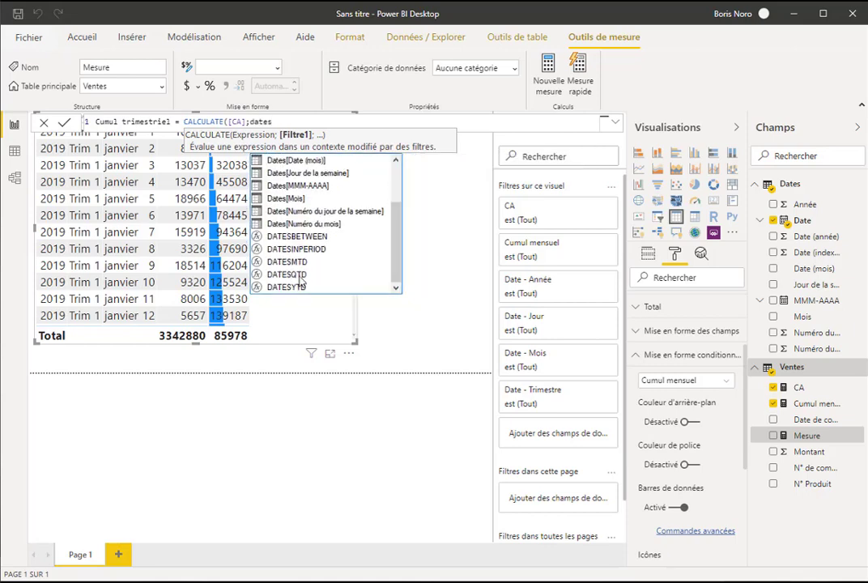
{"action": "left_click", "coordinate": [299, 275]}
{"action": "key", "text": "Tab"}
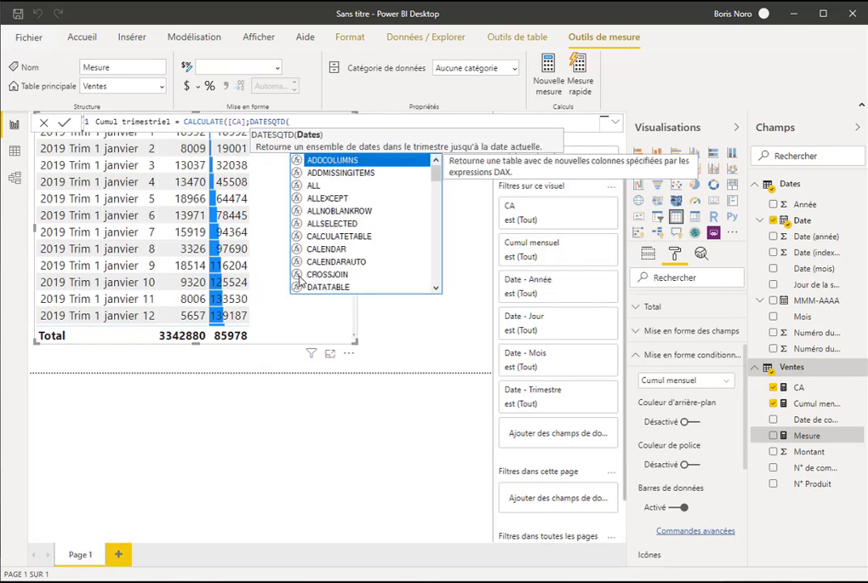
{"action": "type", "text": "dates"}
{"action": "key", "text": "Down"}
{"action": "key", "text": "Down"}
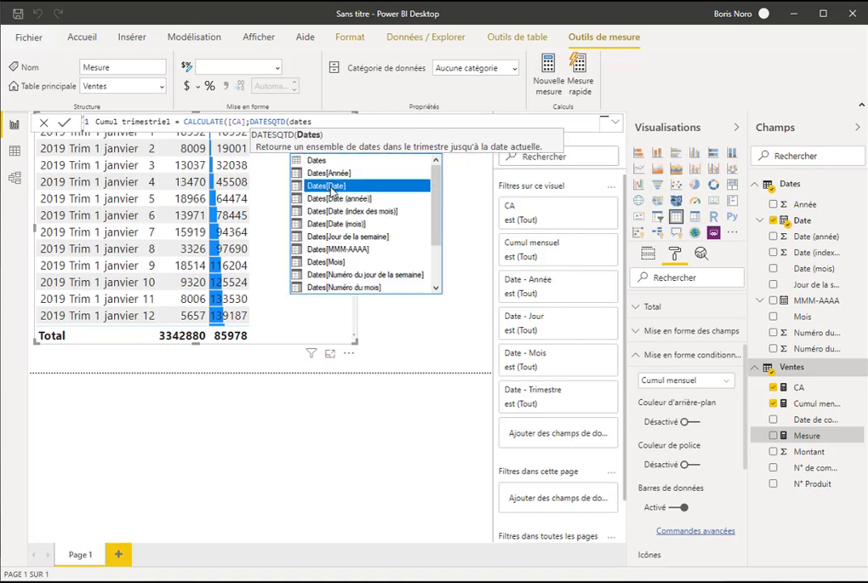
{"action": "key", "text": "Tab"}
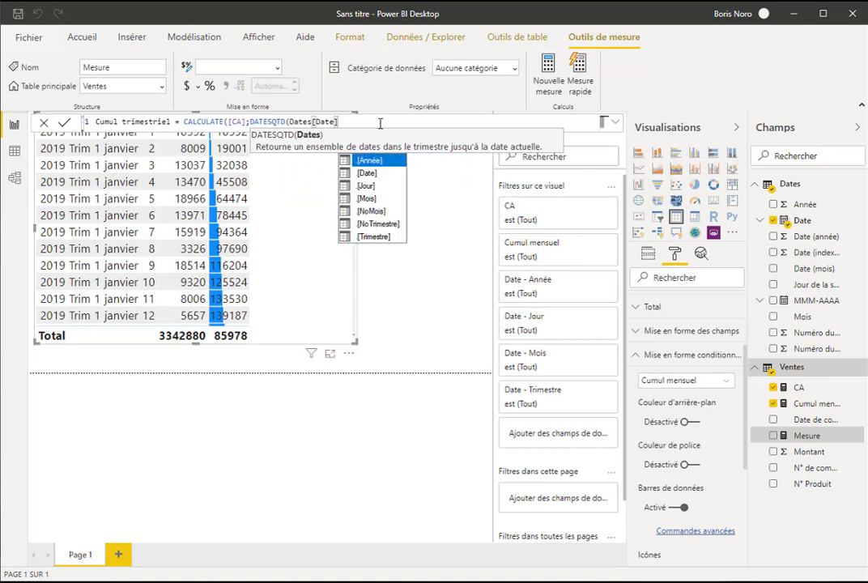
{"action": "type", "text": "))"}
{"action": "key", "text": "Return"}
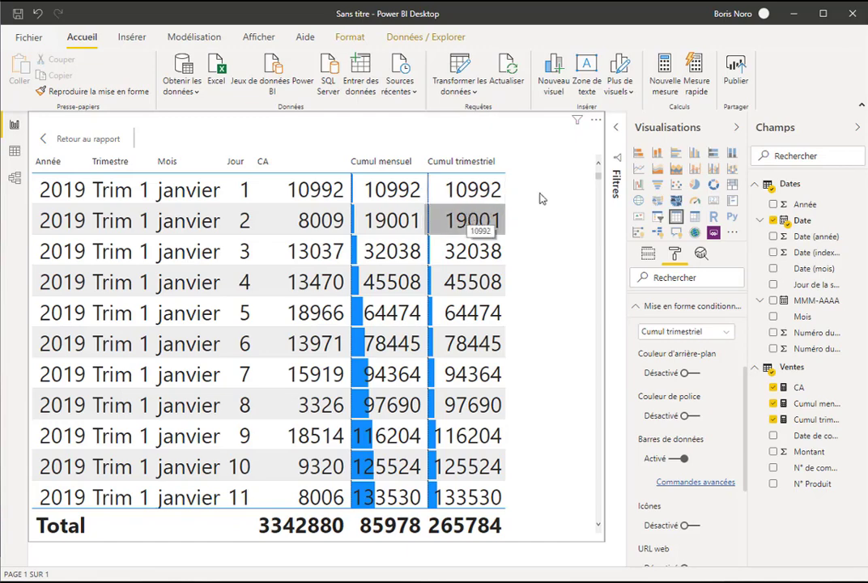
- Examine how the monthly and quarterly cumulative columns behave at the change from March to April 2019
{"action": "scroll", "coordinate": [599, 185], "scroll_direction": "down", "scroll_amount": 3}
{"action": "left_click_drag", "start_coordinate": [600, 185], "coordinate": [603, 220]}
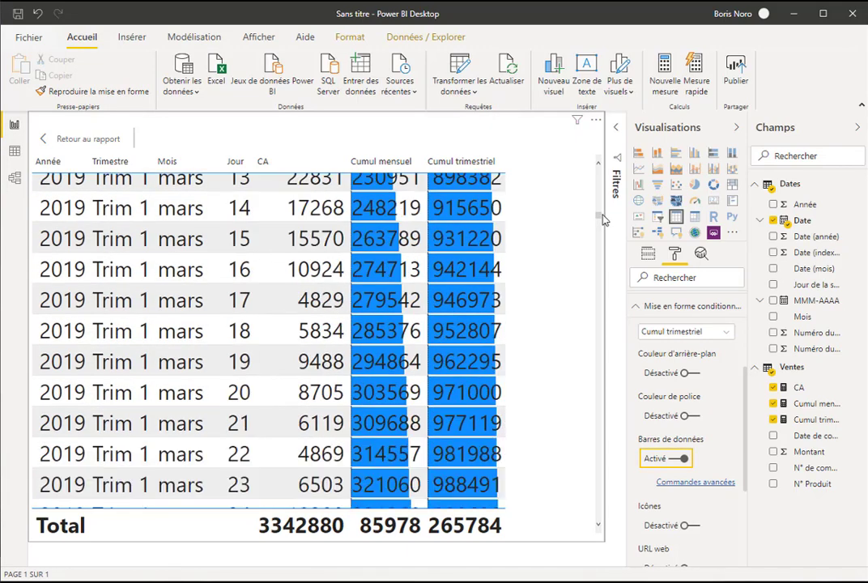
{"action": "scroll", "coordinate": [601, 219], "scroll_direction": "down", "scroll_amount": 3}
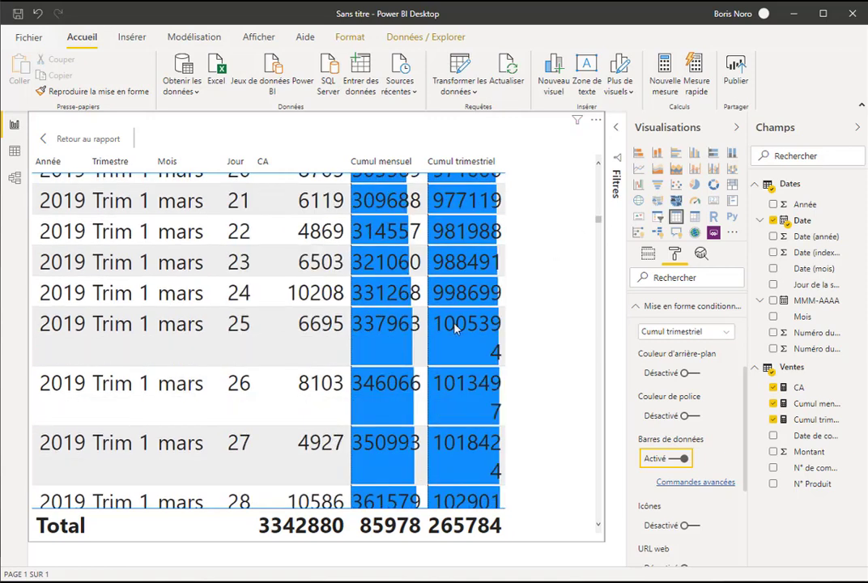
{"action": "scroll", "coordinate": [467, 278], "scroll_direction": "down", "scroll_amount": 3}
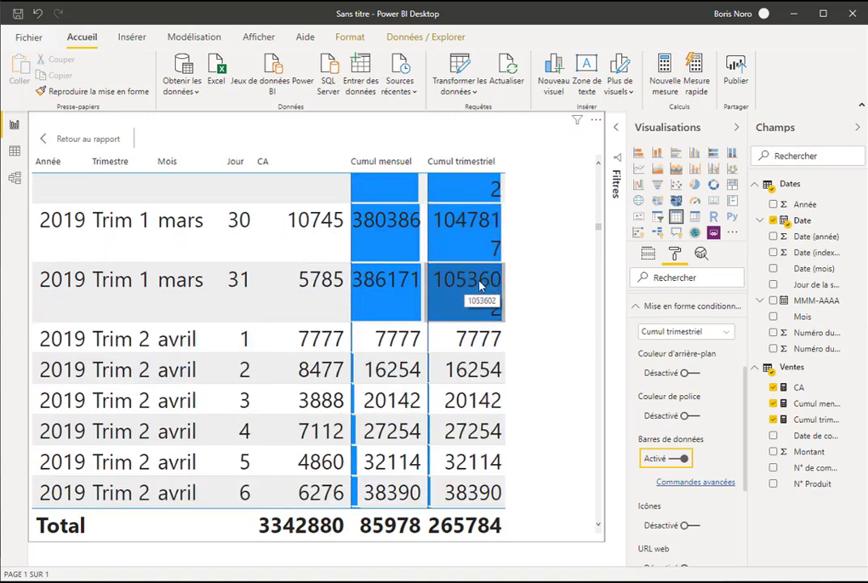
{"action": "scroll", "coordinate": [479, 282], "scroll_direction": "up", "scroll_amount": 1}
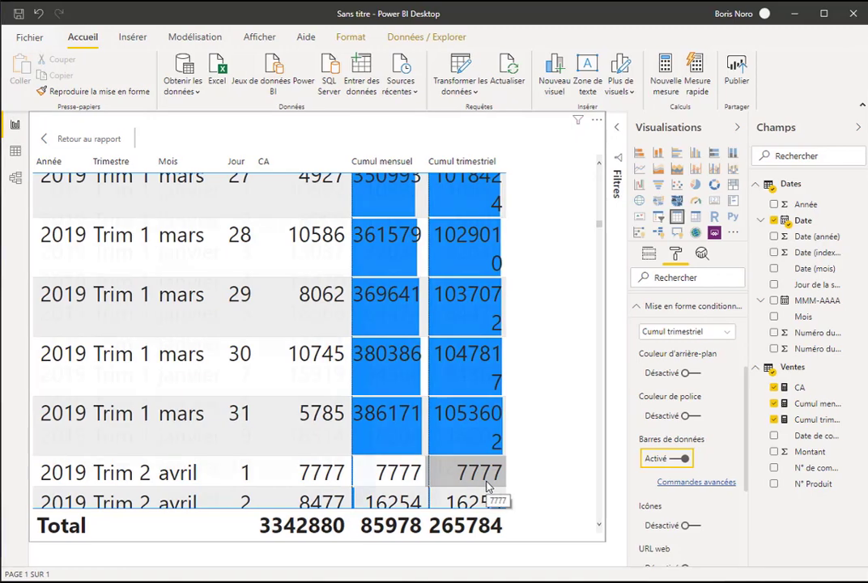
{"action": "scroll", "coordinate": [577, 376], "scroll_direction": "up", "scroll_amount": 10}
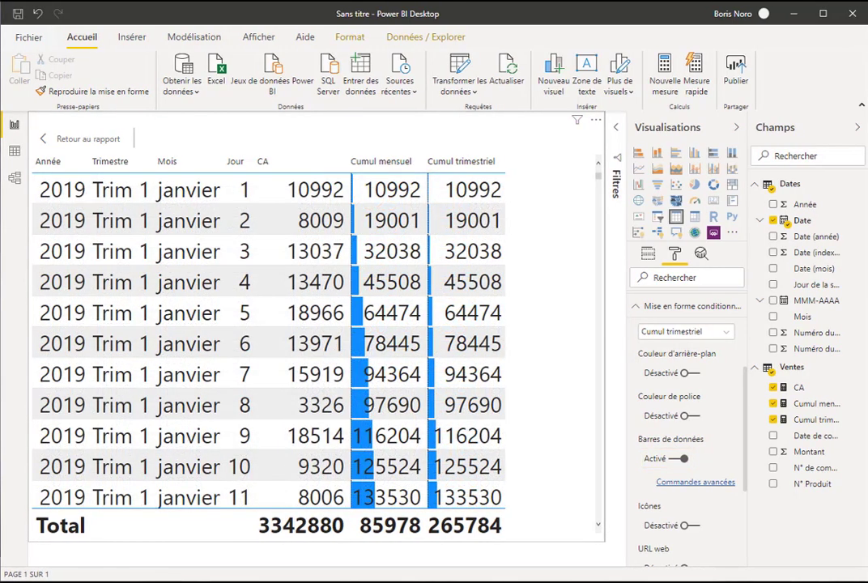
- Create the measure Cumul annuel = CALCULATE([CA];DATESYTD(Dates[Date])) in the Ventes table
{"action": "left_click", "coordinate": [664, 85]}
{"action": "type", "text": "Cumul annuel = "}
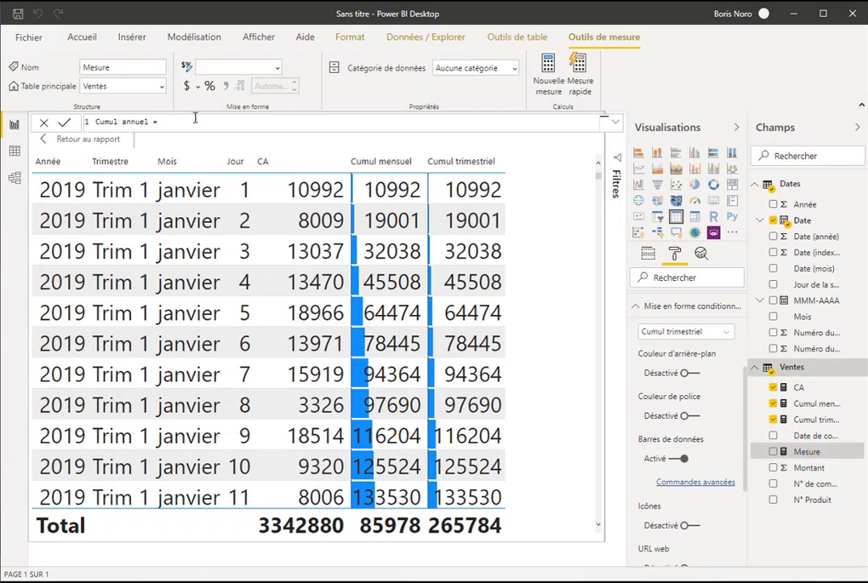
{"action": "type", "text": "CALCULATE([CA];"}
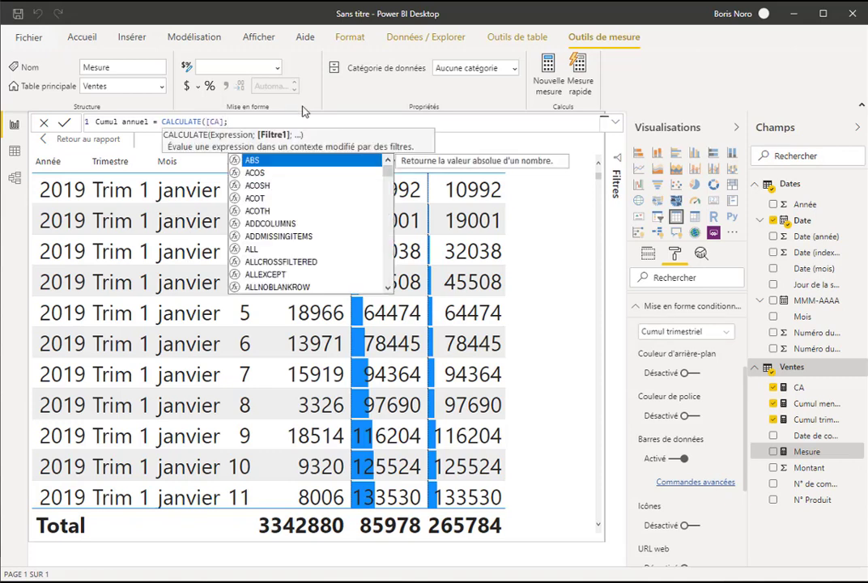
{"action": "type", "text": "dates"}
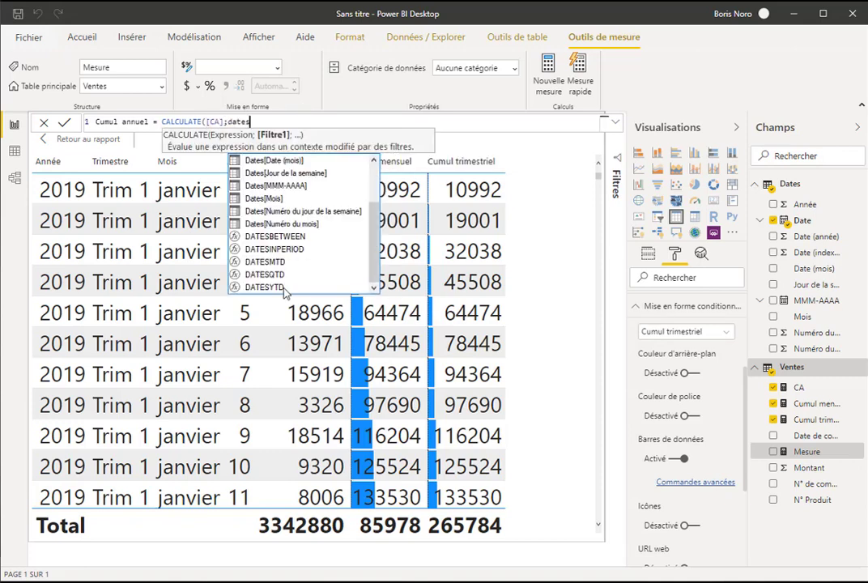
{"action": "left_click", "coordinate": [284, 287]}
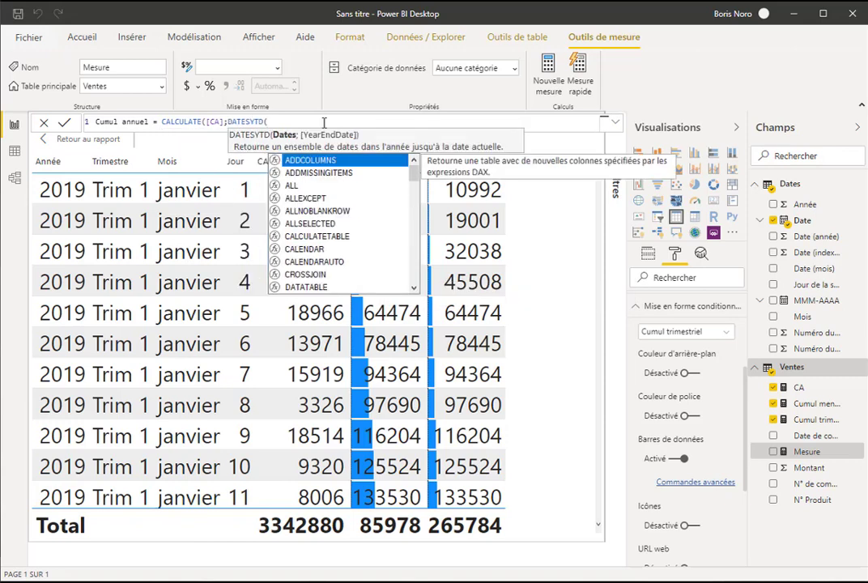
{"action": "type", "text": "Dates[Date]))"}
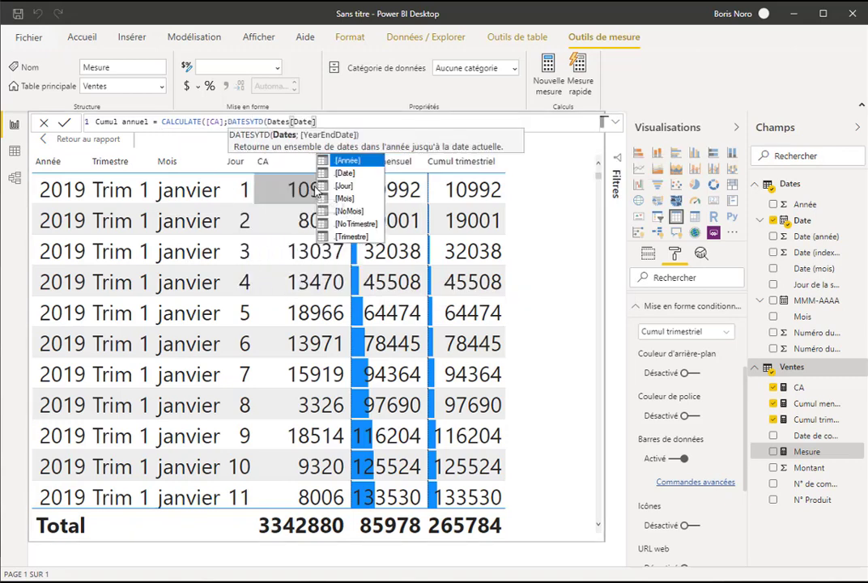
{"action": "key", "text": "Return"}
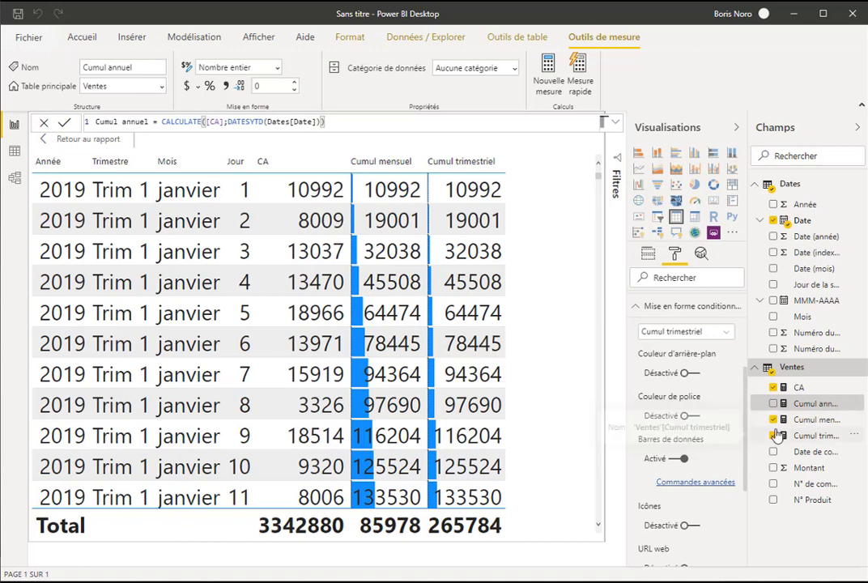
- Replace Cumul mensuel and Cumul trimestriel with Cumul annuel in the table visual and check it across the change from 2019 to 2020
{"action": "left_click", "coordinate": [773, 420]}
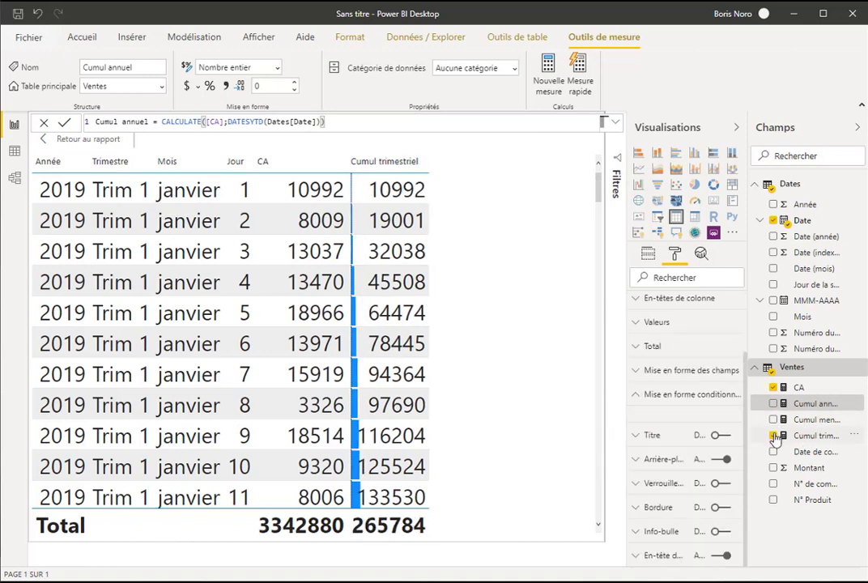
{"action": "left_click", "coordinate": [773, 436]}
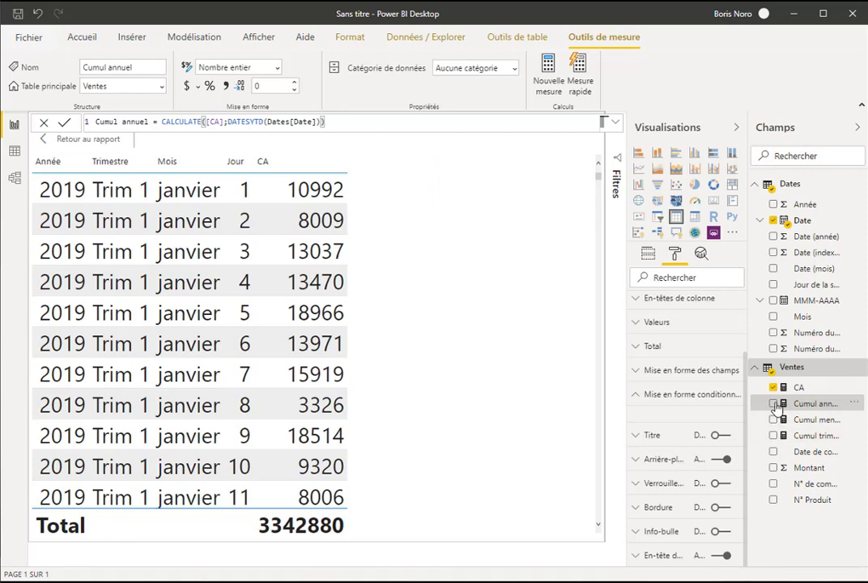
{"action": "left_click", "coordinate": [773, 404]}
{"action": "scroll", "coordinate": [332, 166], "scroll_direction": "down", "scroll_amount": 5}
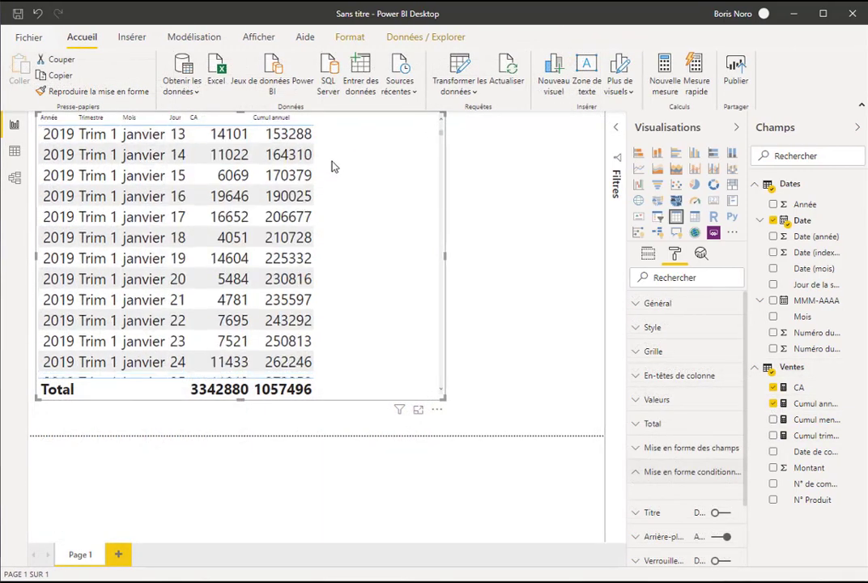
{"action": "scroll", "coordinate": [332, 166], "scroll_direction": "down", "scroll_amount": 20}
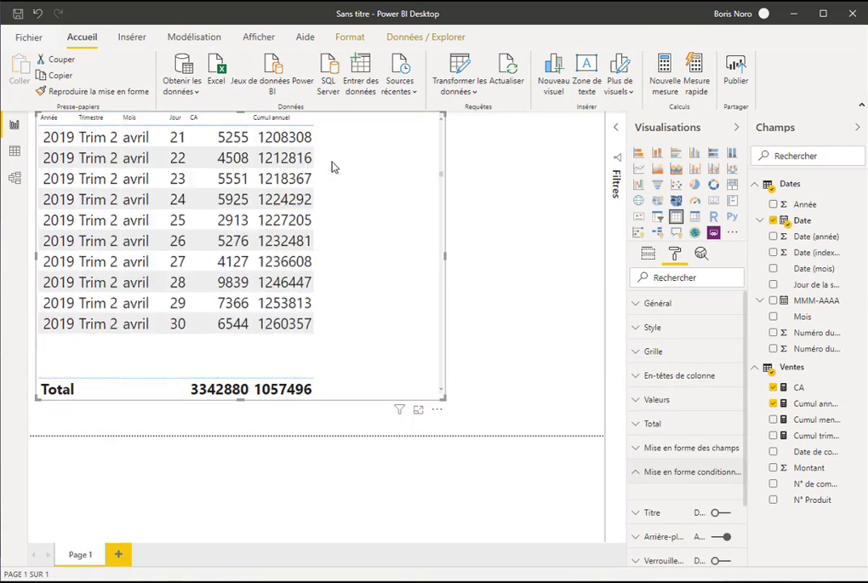
{"action": "scroll", "coordinate": [332, 166], "scroll_direction": "down", "scroll_amount": 5}
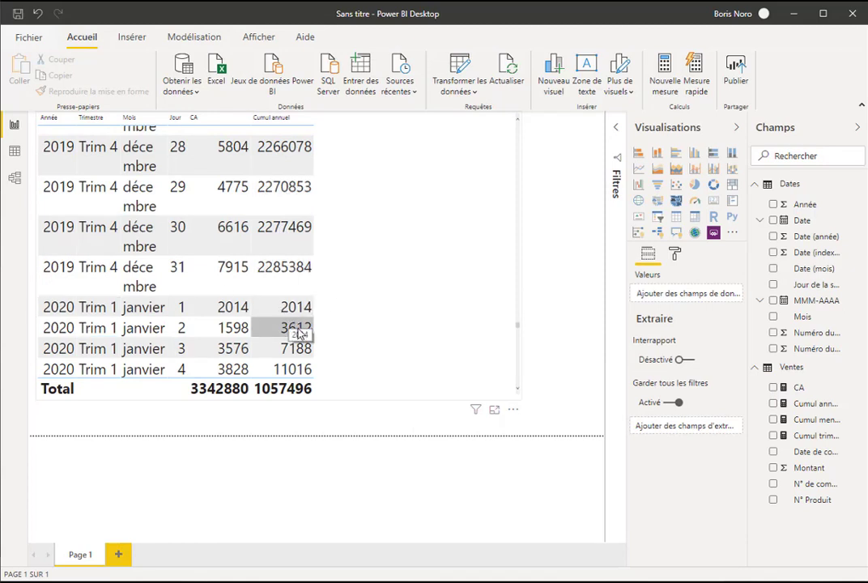
{"action": "scroll", "coordinate": [290, 330], "scroll_direction": "down", "scroll_amount": 5}
{"action": "scroll", "coordinate": [299, 332], "scroll_direction": "down", "scroll_amount": 6}
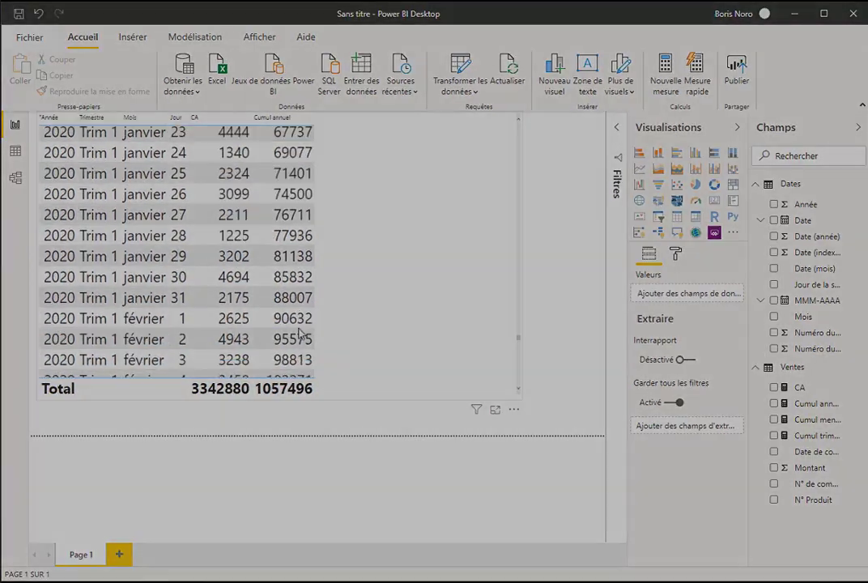